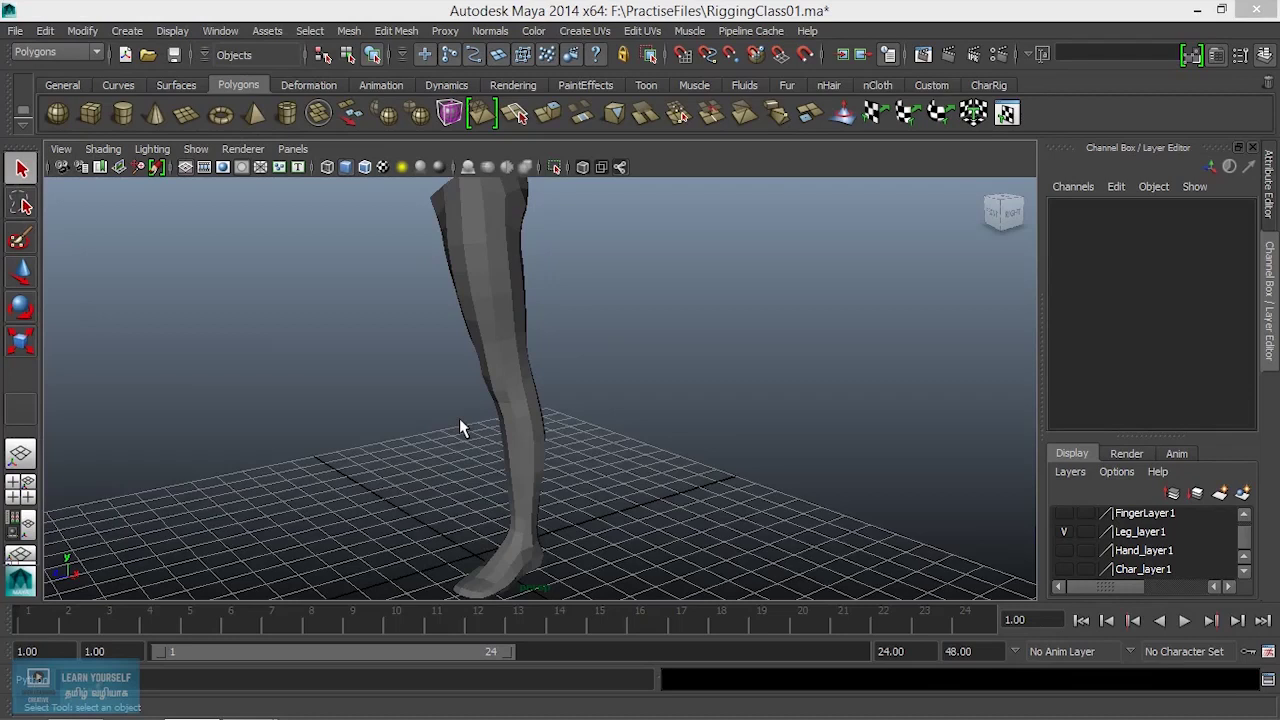
# Select the thigh, shin and foot meshes in turn to inspect the leg's separate parts
pyautogui.moveTo(634, 514)
pyautogui.keyDown('alt'); pyautogui.mouseDown()
pyautogui.moveTo(503, 516)
pyautogui.moveTo(537, 514)
pyautogui.moveTo(446, 303)
pyautogui.mouseUp(); pyautogui.keyUp('alt')
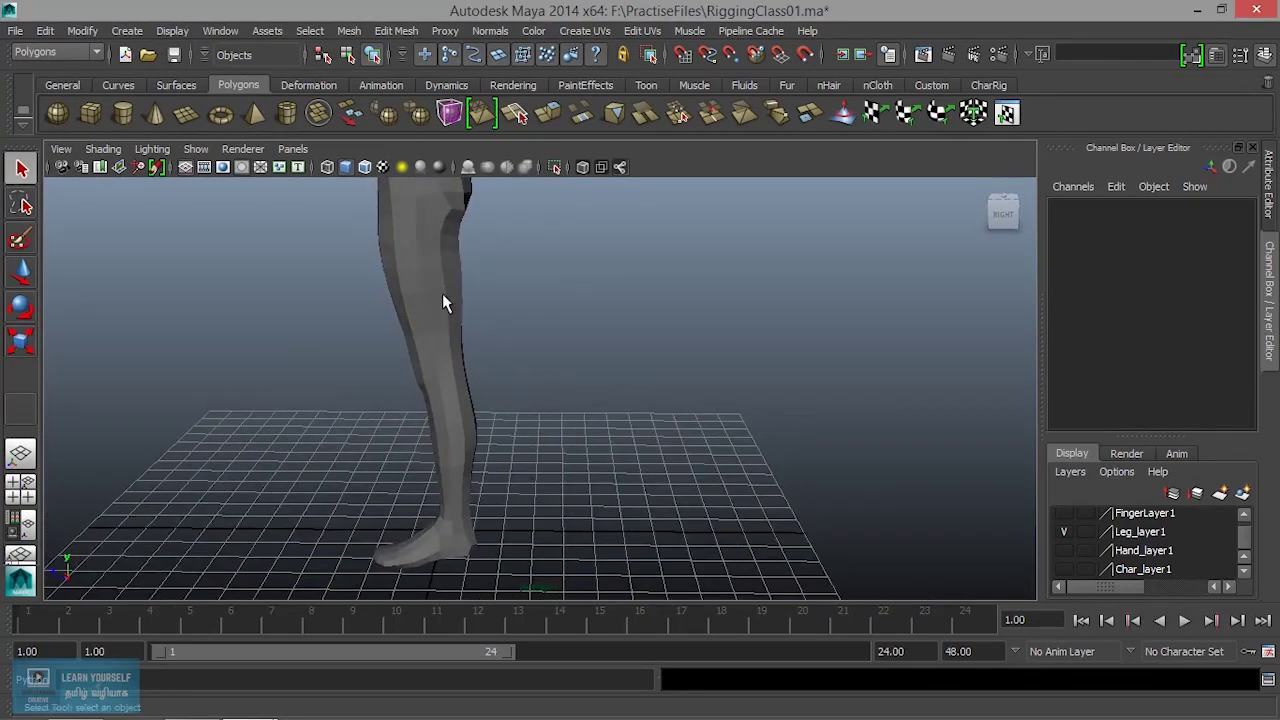
pyautogui.click(446, 303)
pyautogui.click(454, 470)
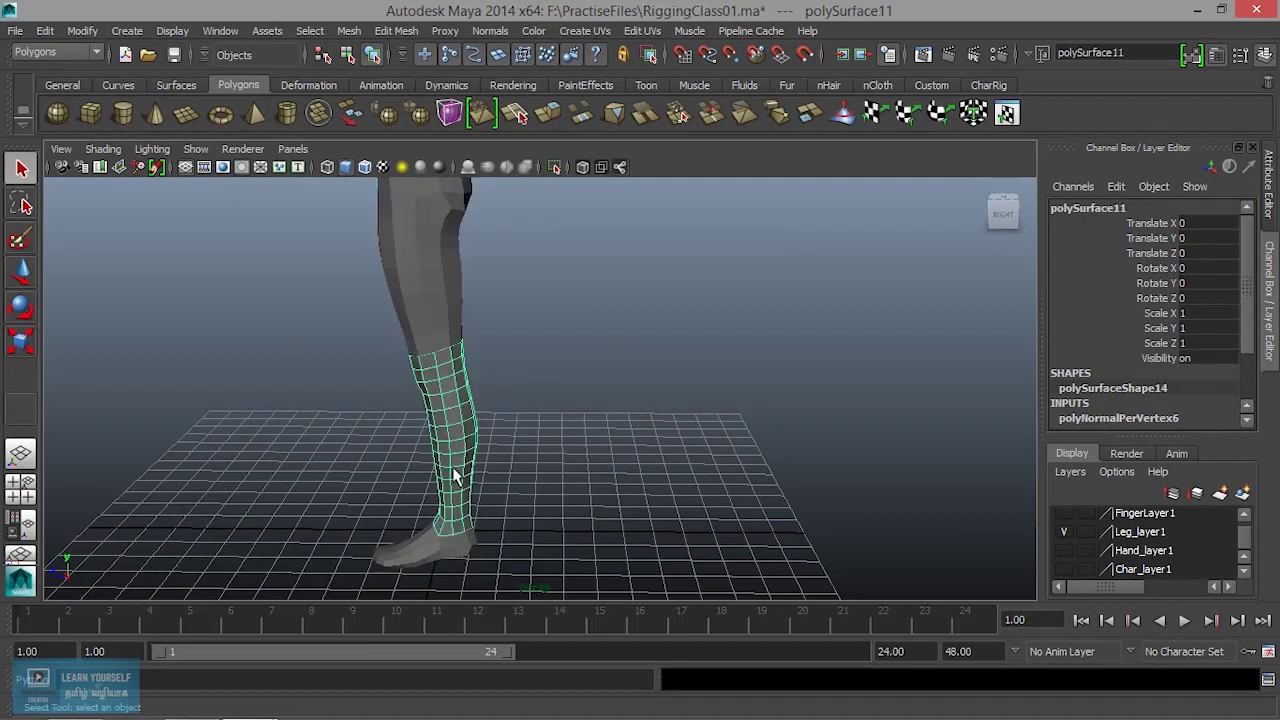
pyautogui.click(420, 560)
pyautogui.click(444, 285)
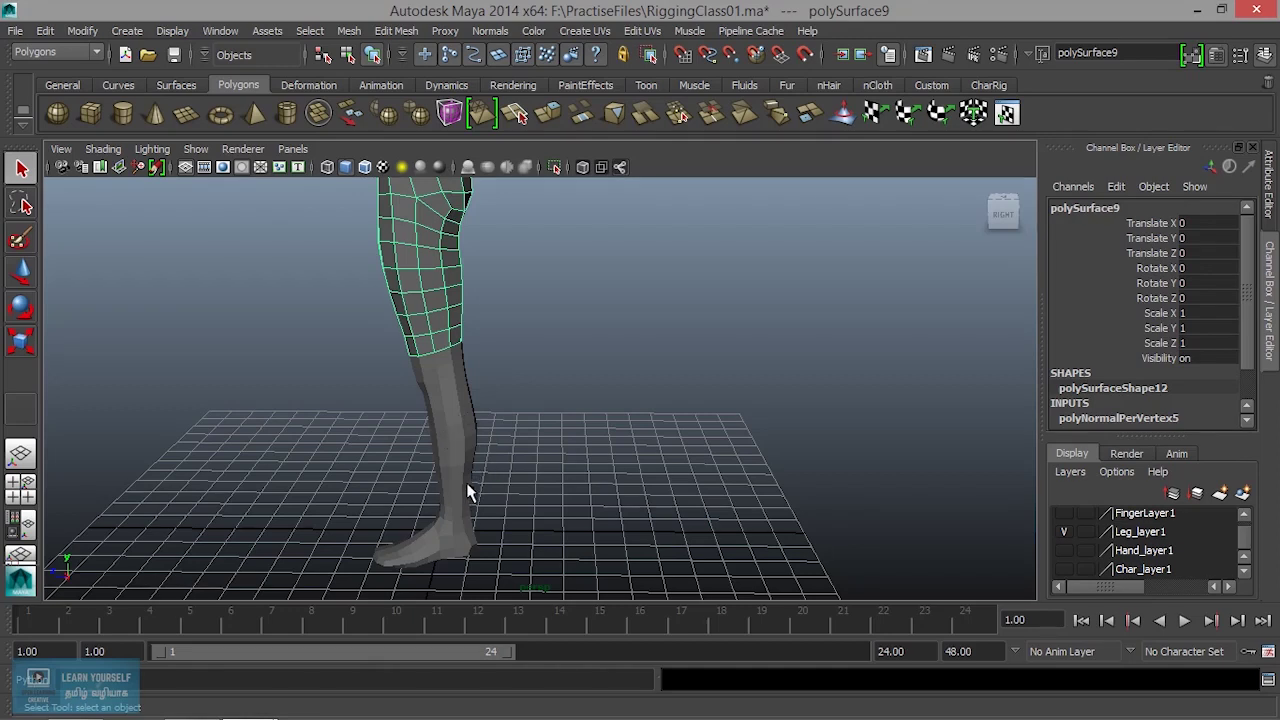
pyautogui.moveTo(439, 500)
pyautogui.keyDown('alt'); pyautogui.mouseDown()
pyautogui.moveTo(651, 508)
pyautogui.moveTo(528, 449)
pyautogui.moveTo(592, 462)
pyautogui.moveTo(414, 457)
pyautogui.moveTo(449, 429)
pyautogui.mouseUp(); pyautogui.keyUp('alt')
pyautogui.scroll(3, 549, 443)
pyautogui.scroll(3, 453, 380)
pyautogui.click(426, 387)
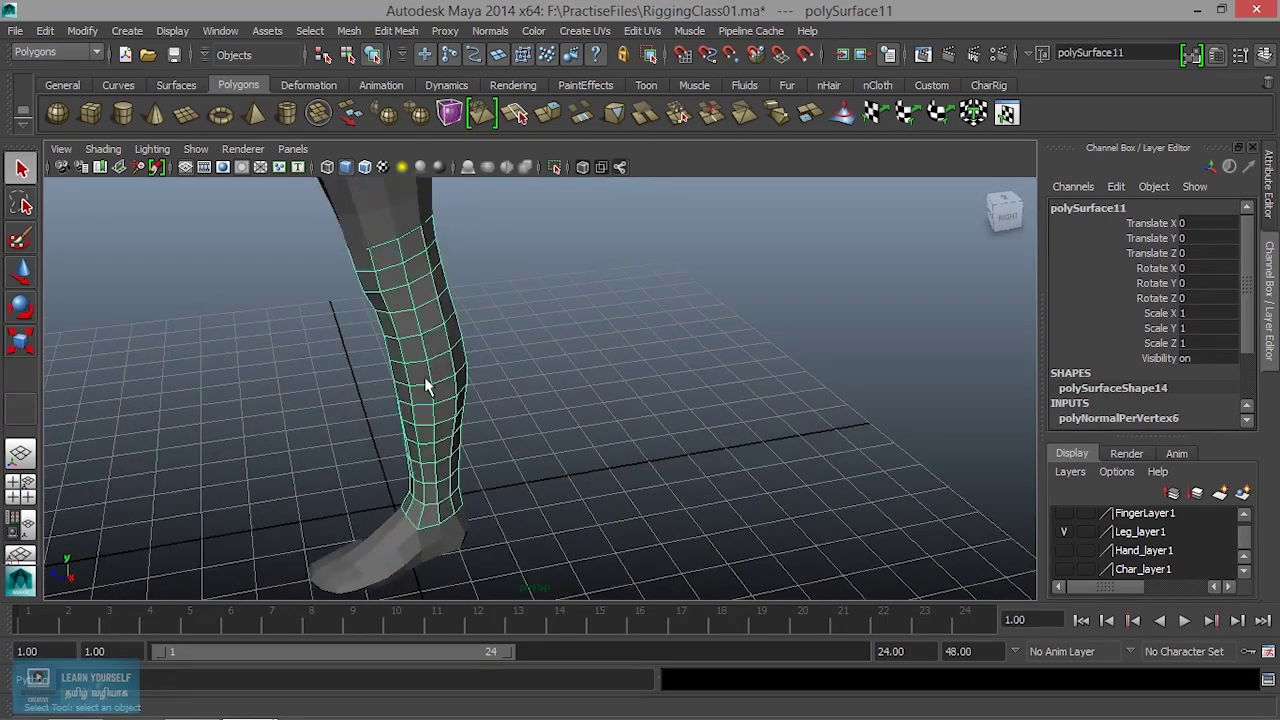
pyautogui.click(427, 552)
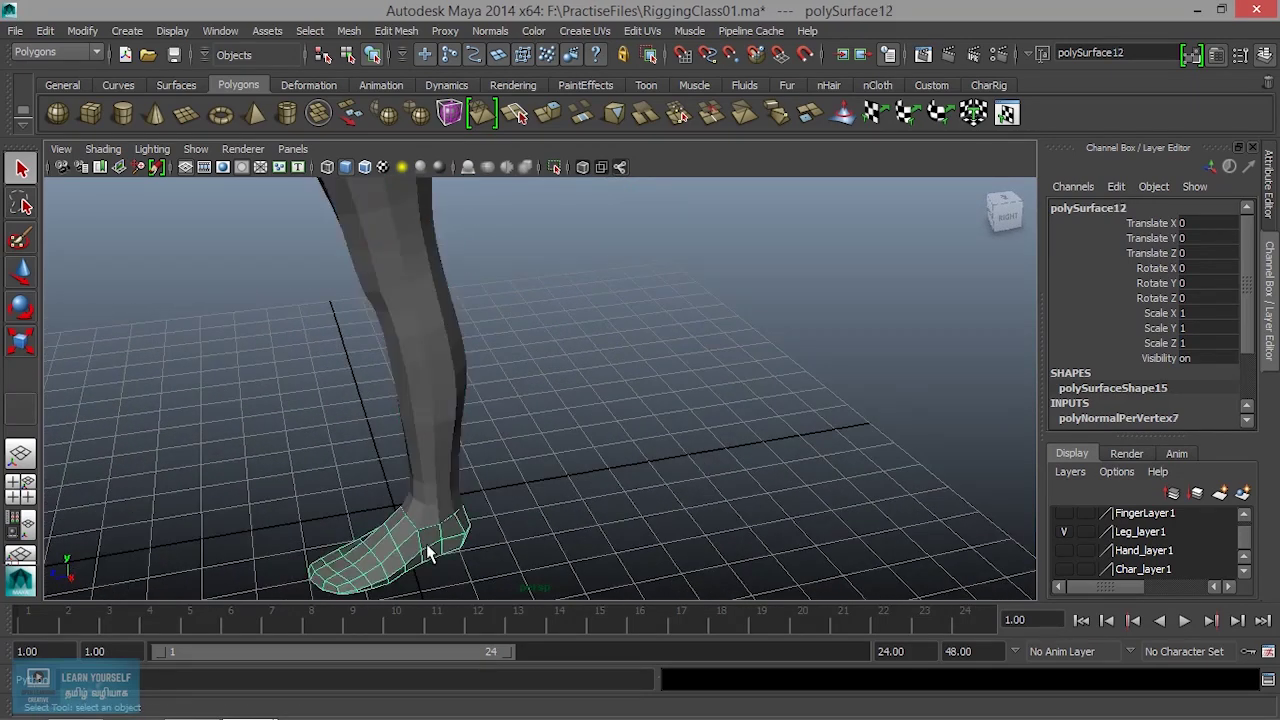
# Maximize the side view and zoom in on the leg
pyautogui.press('space')
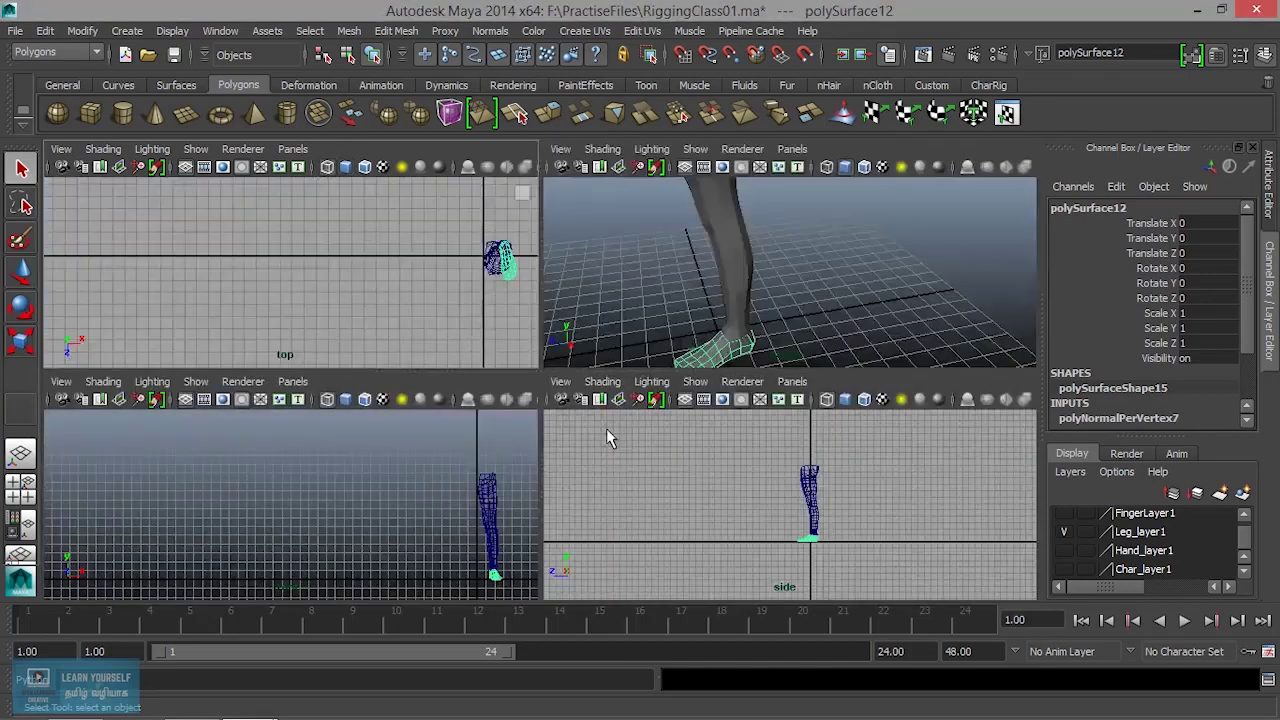
pyautogui.press('space')
pyautogui.scroll(3, 594, 449)
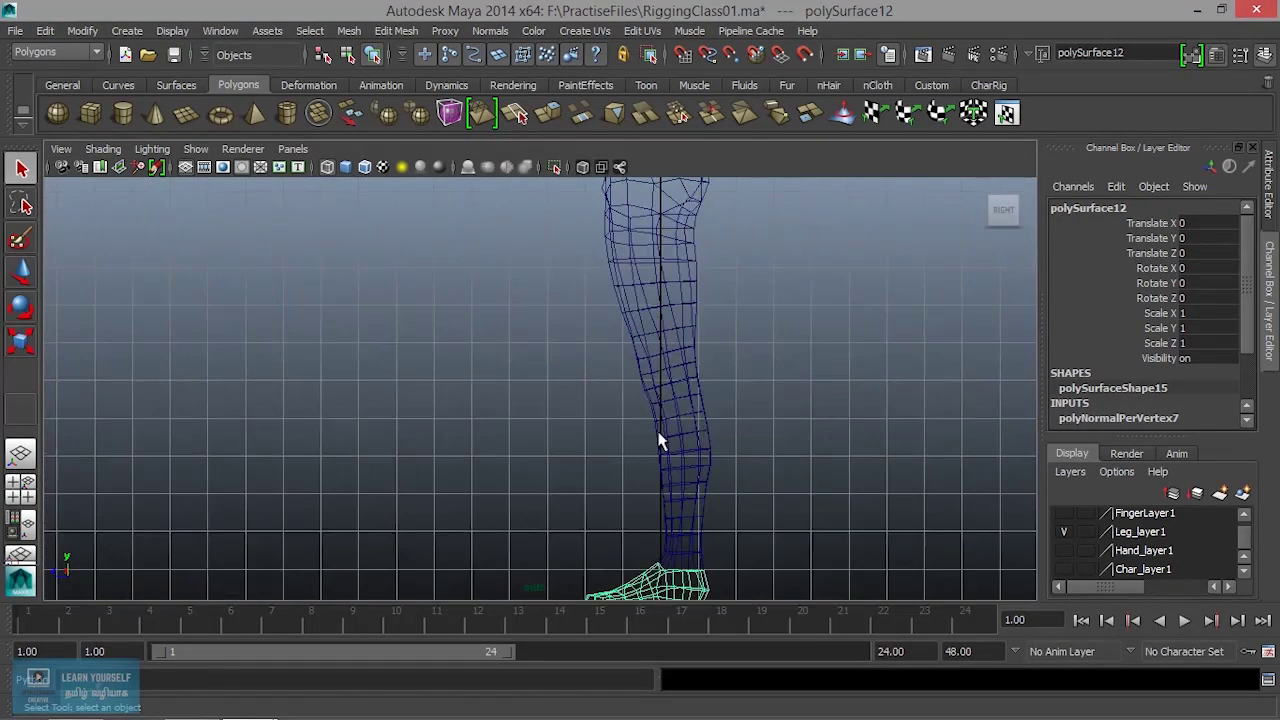
pyautogui.scroll(3, 523, 437)
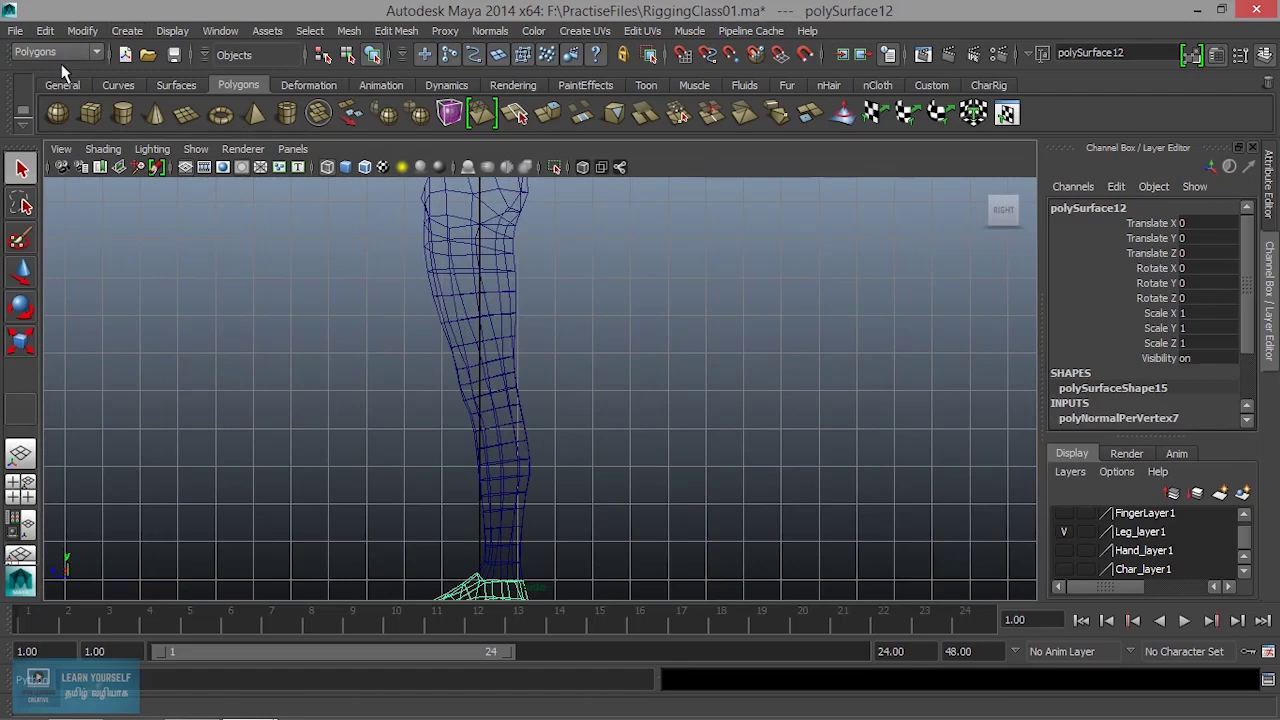
pyautogui.click(60, 52)
# In the Animation menu set, draw a Joint Tool chain through hip, knee, ankle and toe
pyautogui.click(57, 68)
pyautogui.click(630, 30)
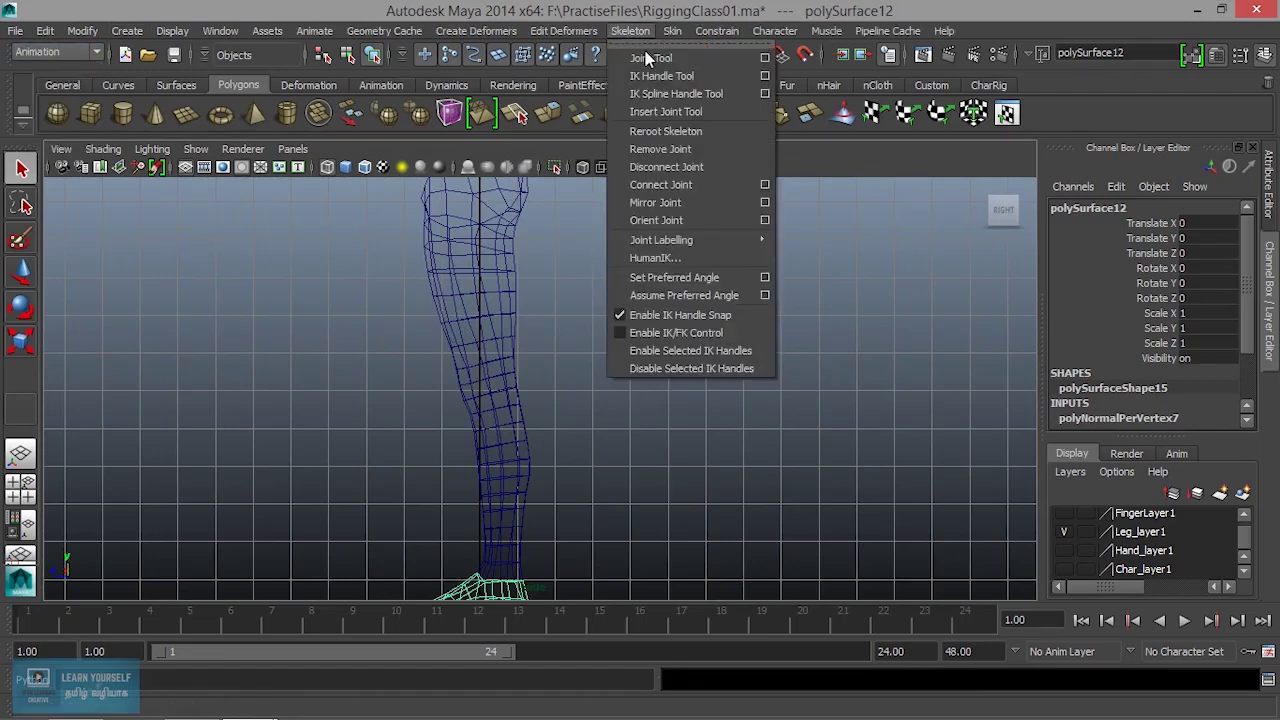
pyautogui.click(655, 60)
pyautogui.click(500, 252)
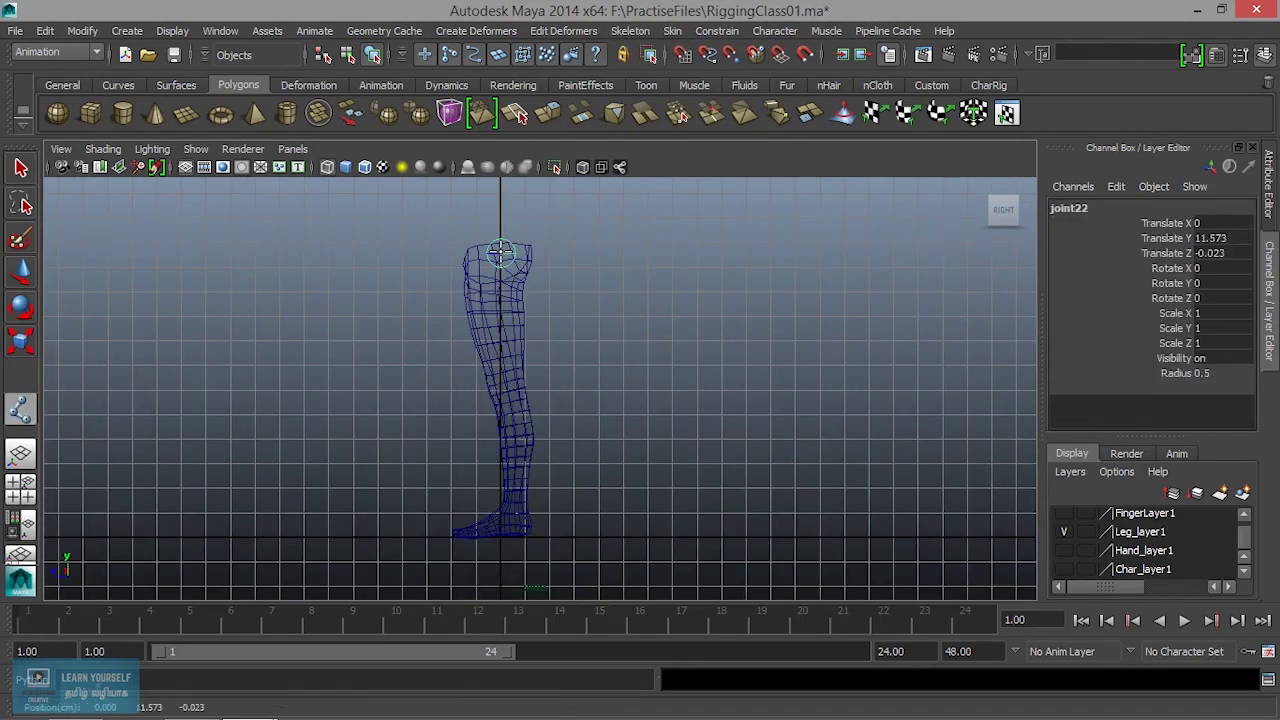
pyautogui.click(501, 387)
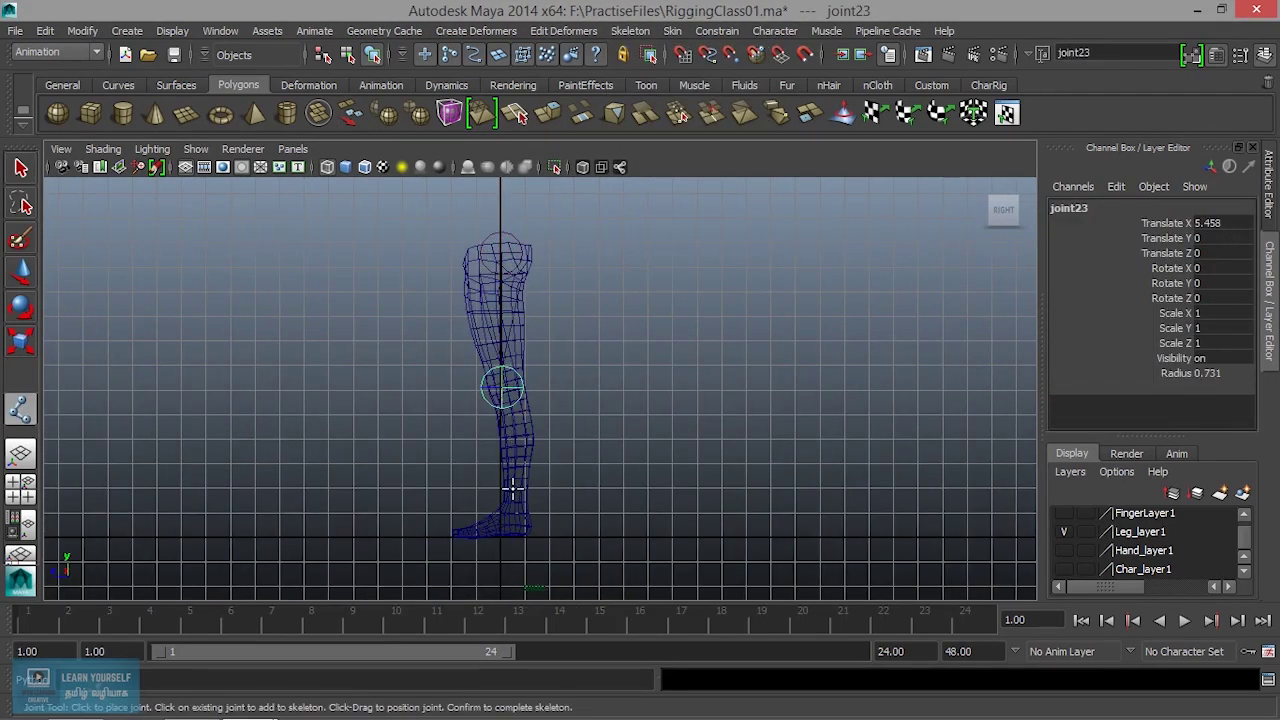
pyautogui.scroll(3, 511, 514)
pyautogui.keyDown('alt'); pyautogui.moveTo(511, 514); pyautogui.dragTo(518, 316, button='middle'); pyautogui.keyUp('alt')
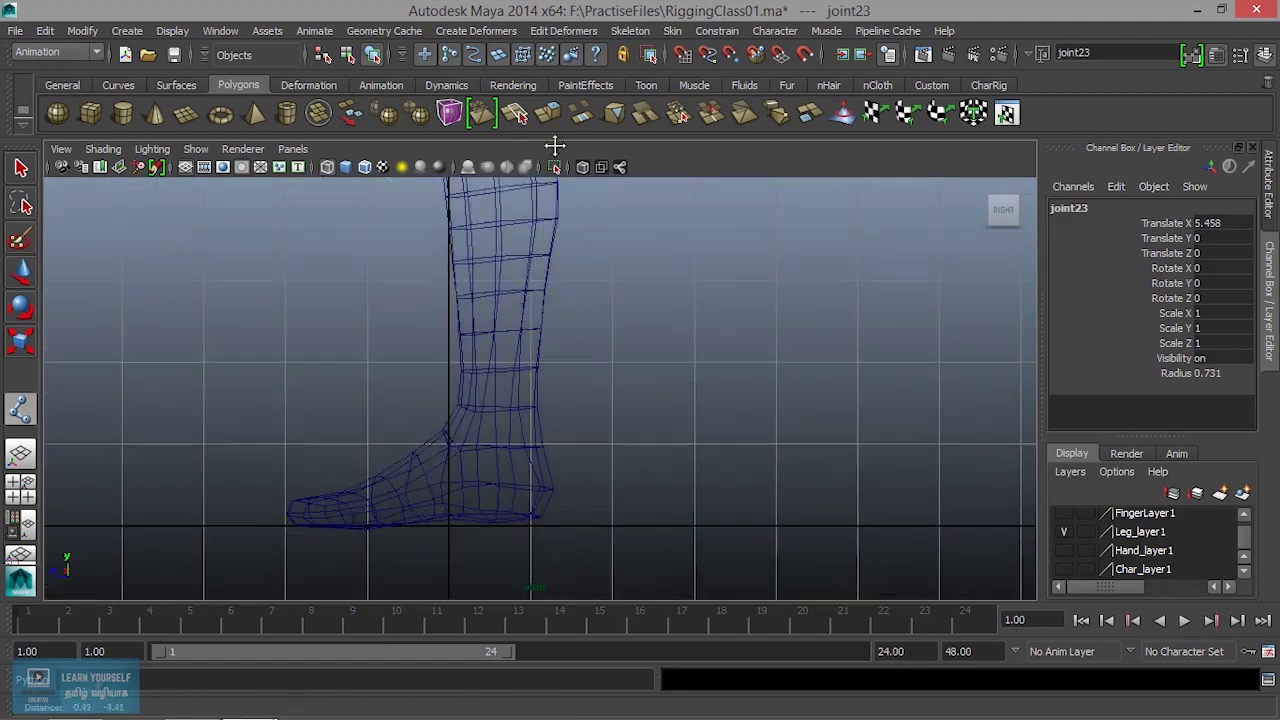
pyautogui.click(497, 403)
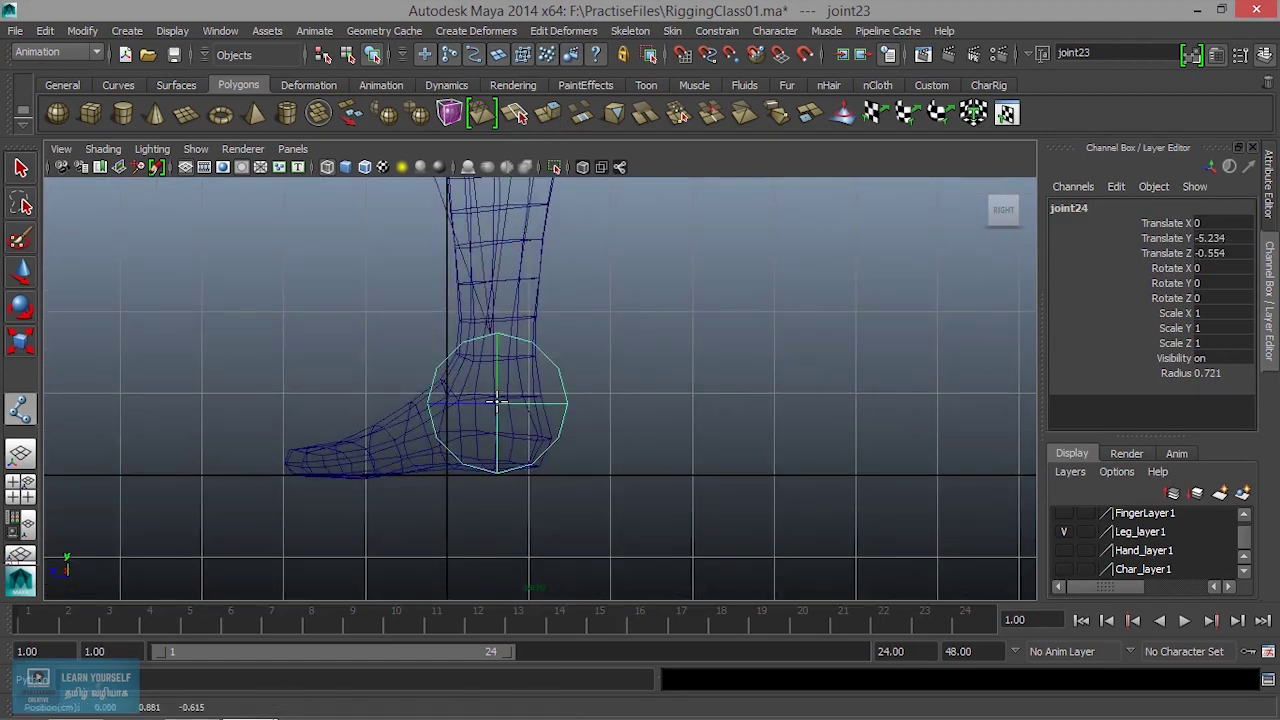
pyautogui.click(285, 459)
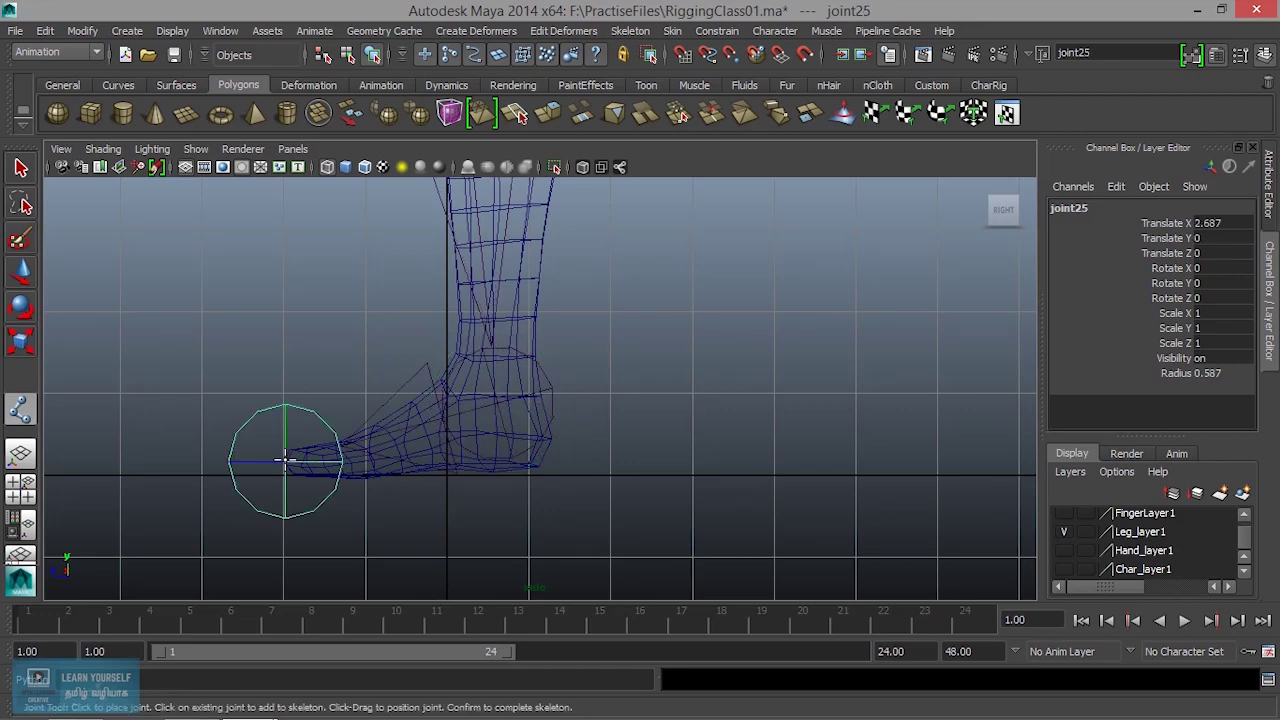
pyautogui.press('Return')
pyautogui.click(172, 31)
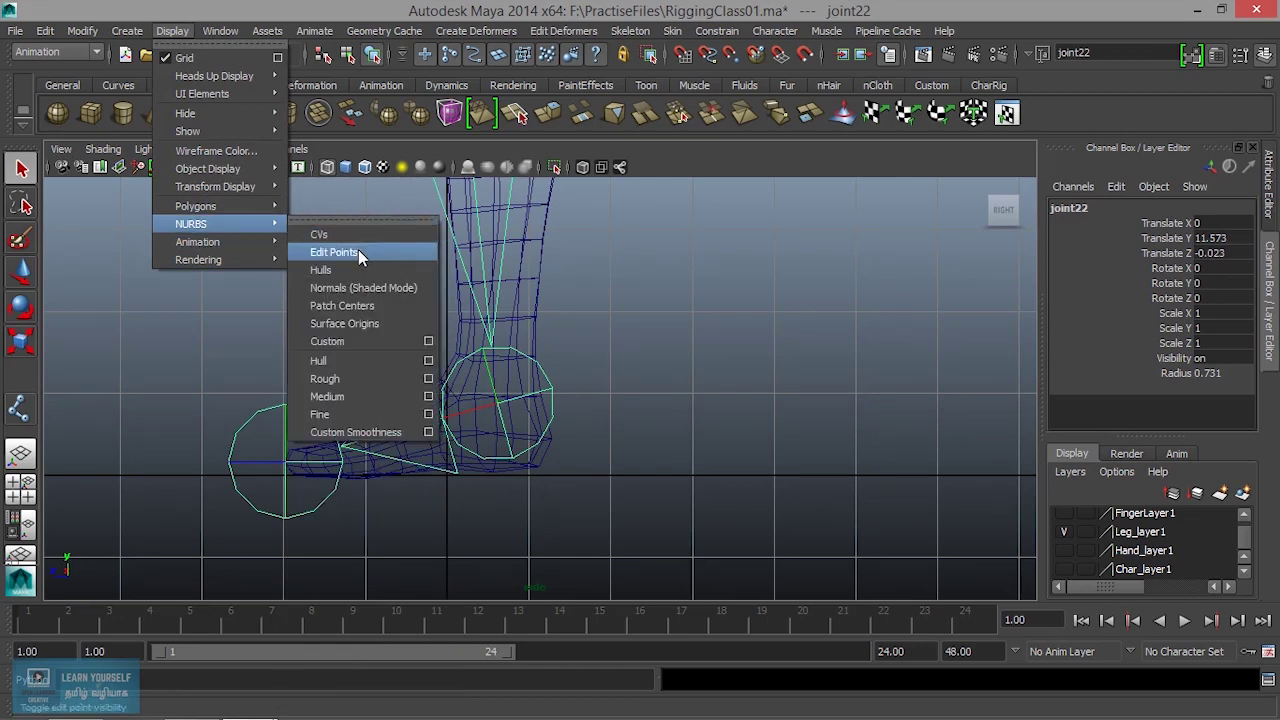
pyautogui.moveTo(198, 242)
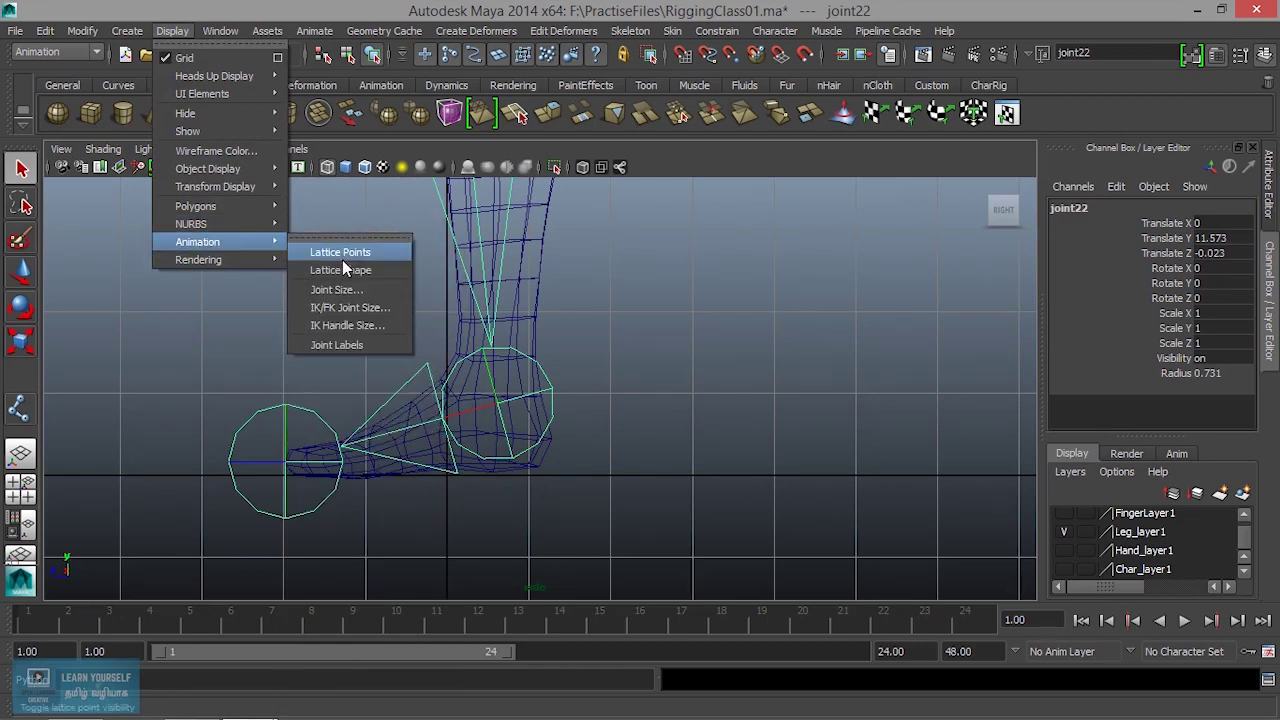
# Set the Joint Display Scale to 1.00 via Display > Animation > Joint Size
pyautogui.click(342, 258)
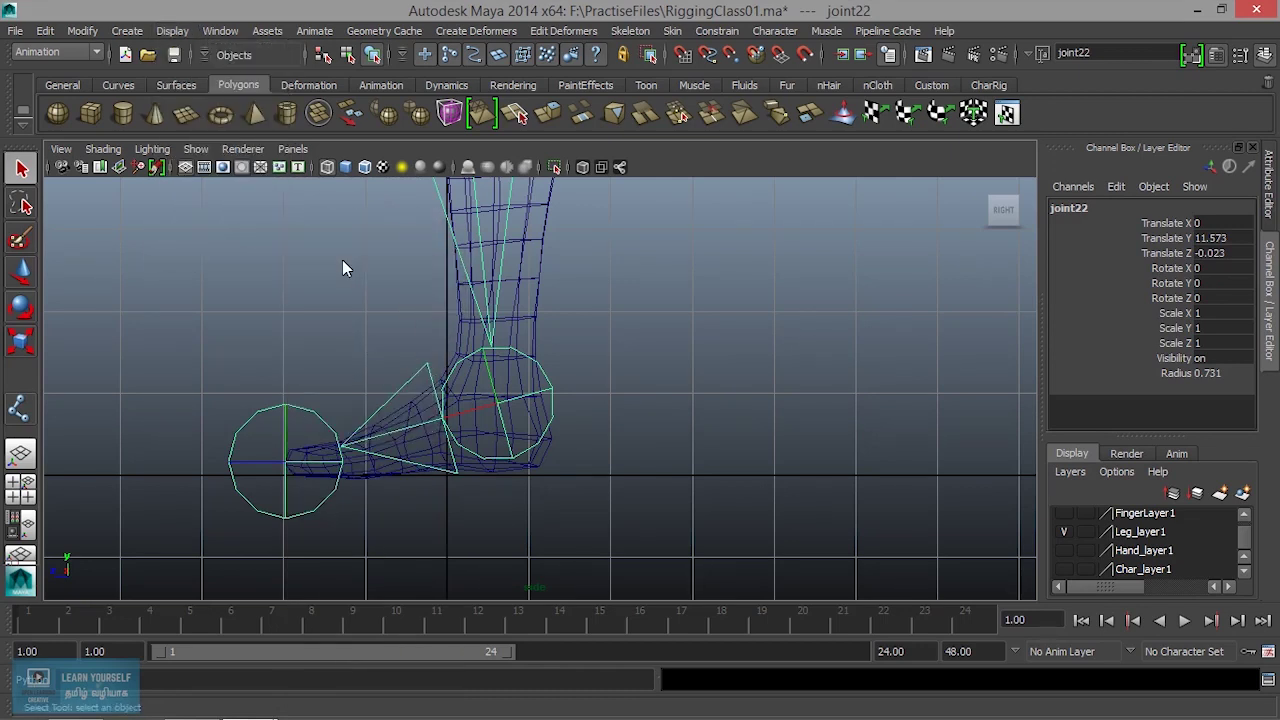
pyautogui.click(172, 33)
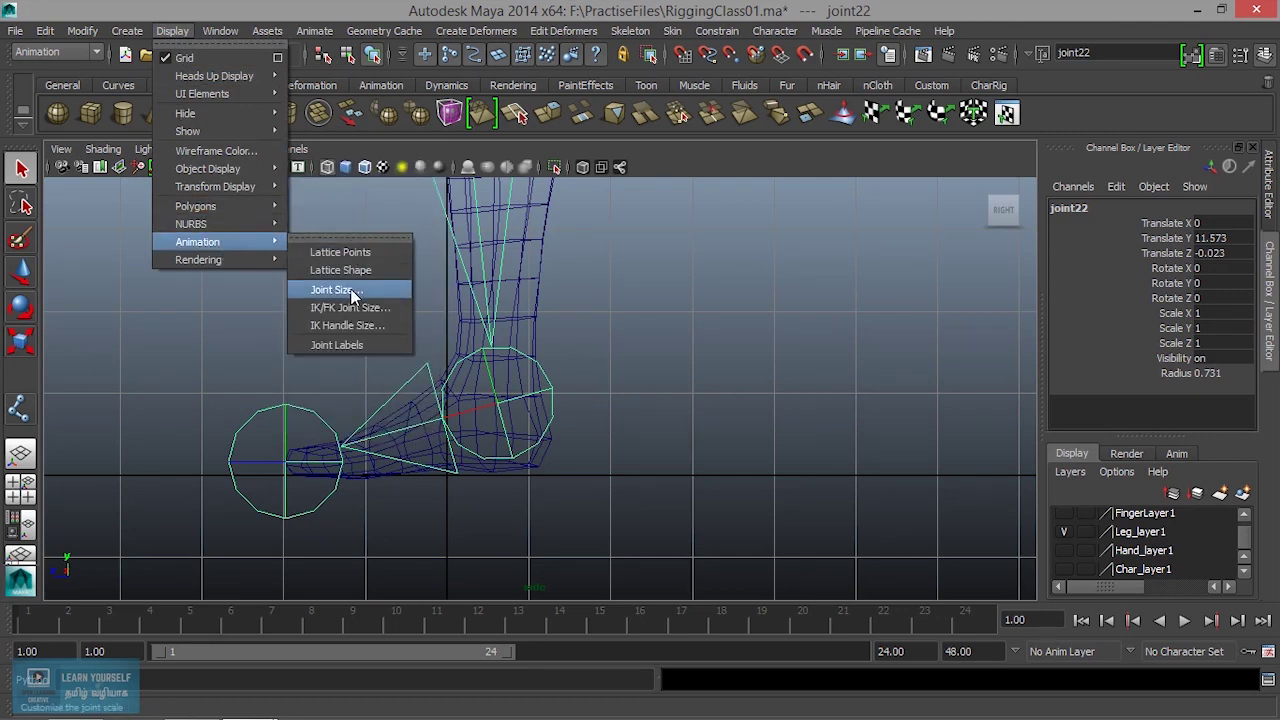
pyautogui.click(337, 289)
pyautogui.moveTo(752, 330); pyautogui.dragTo(659, 336)
pyautogui.write('1')
pyautogui.press('Return')
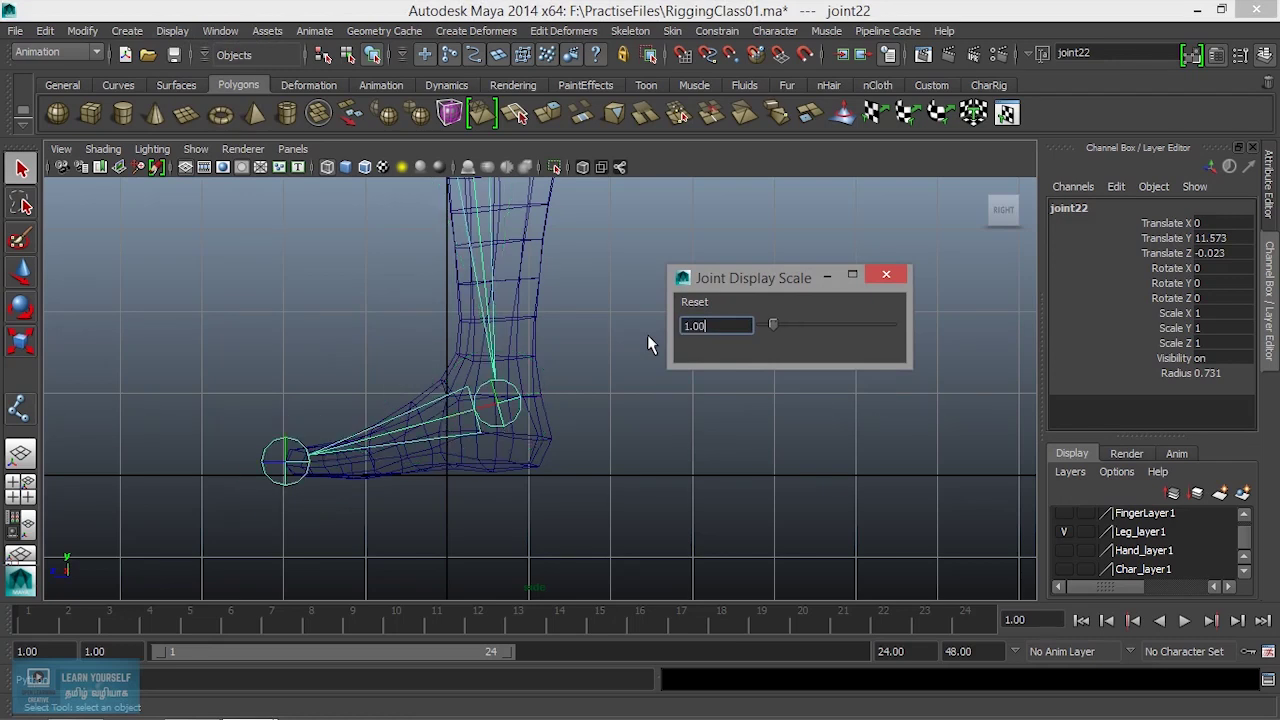
pyautogui.click(885, 275)
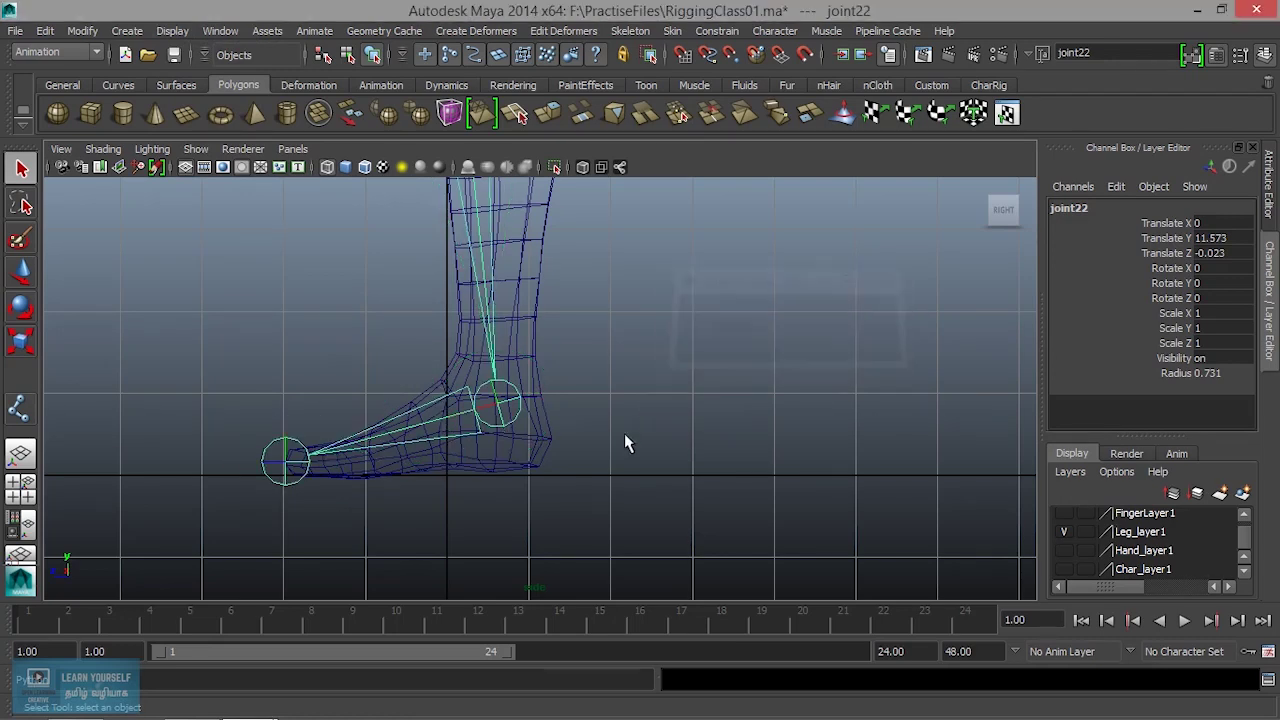
# Frame the whole leg and orbit the camera to face the leg's front
pyautogui.scroll(-5, 648, 412)
pyautogui.press('a')
pyautogui.press('space')
pyautogui.press('space')
pyautogui.moveTo(686, 280)
pyautogui.keyDown('alt'); pyautogui.mouseDown()
pyautogui.moveTo(630, 458)
pyautogui.moveTo(571, 480)
pyautogui.mouseUp(); pyautogui.keyUp('alt')
# Move the hip and knee joints sideways along X into the leg's centre
pyautogui.press('w')
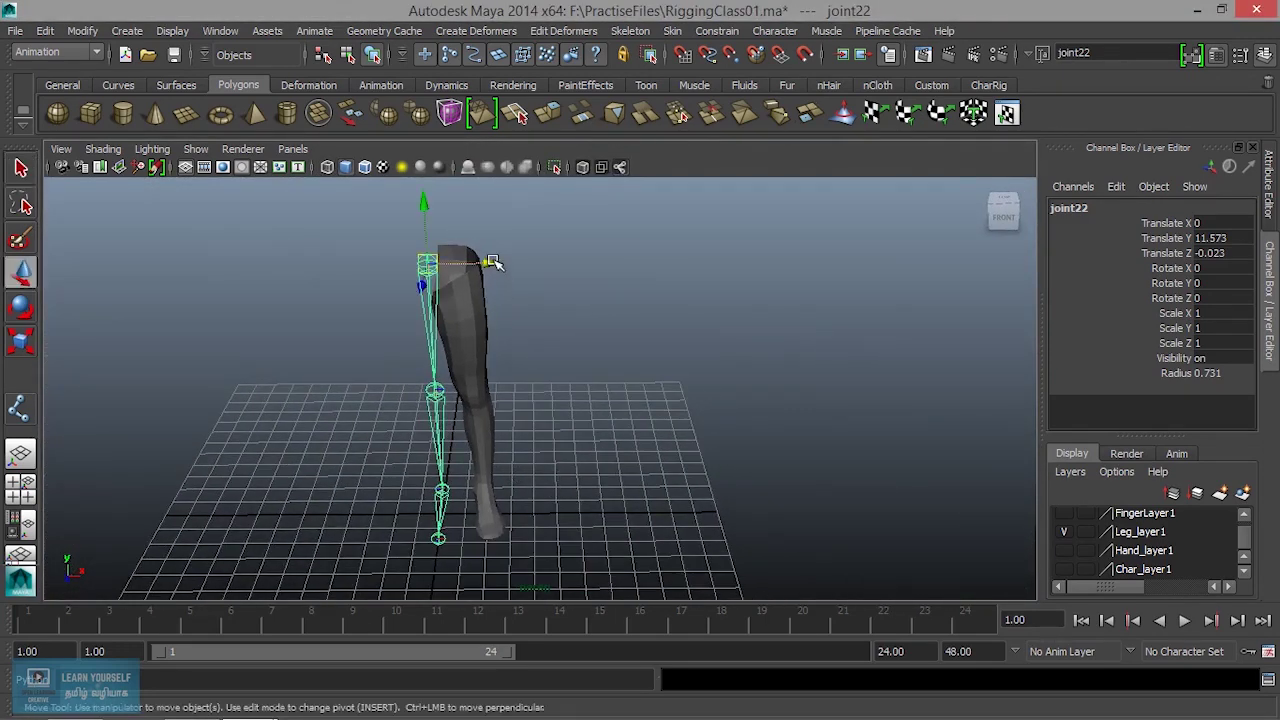
pyautogui.moveTo(491, 263); pyautogui.dragTo(518, 263)
pyautogui.press('space')
pyautogui.press('space')
pyautogui.moveTo(394, 517)
pyautogui.keyDown('alt'); pyautogui.mouseDown(button='middle')
pyautogui.moveTo(411, 508)
pyautogui.moveTo(260, 438)
pyautogui.mouseUp(button='middle'); pyautogui.keyUp('alt')
pyautogui.press('f')
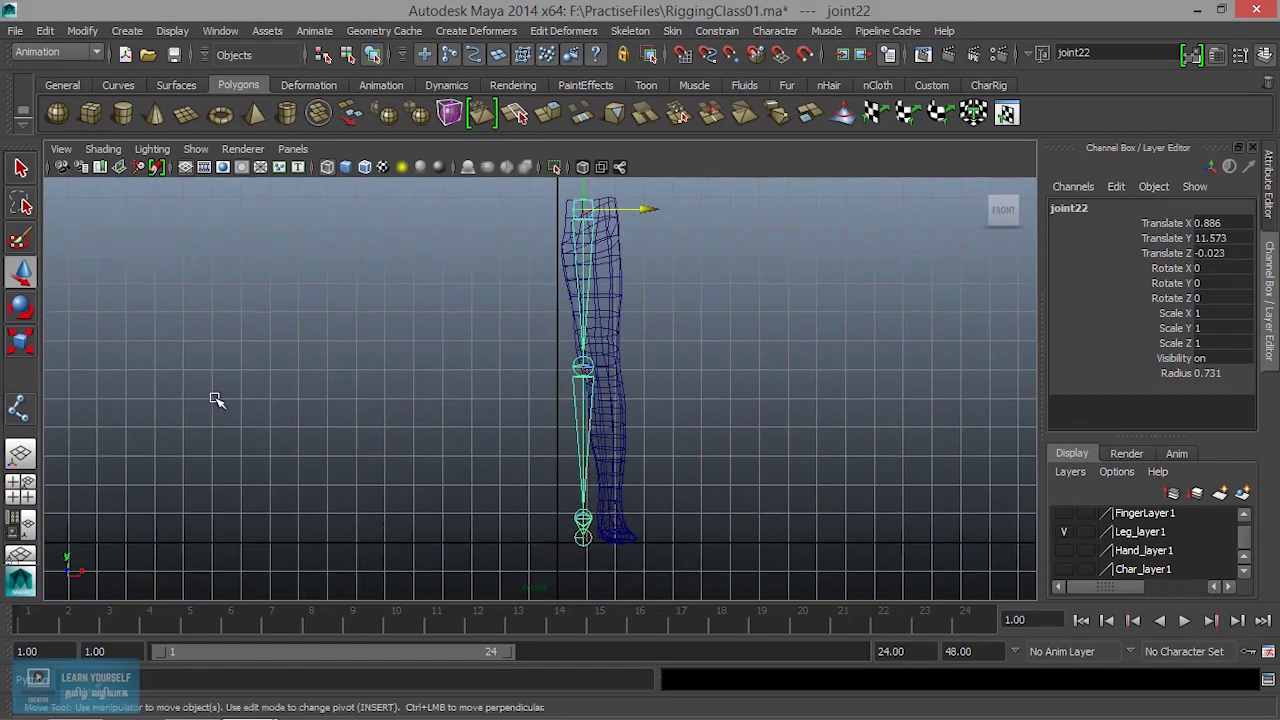
pyautogui.click(583, 366)
pyautogui.scroll(2, 622, 425)
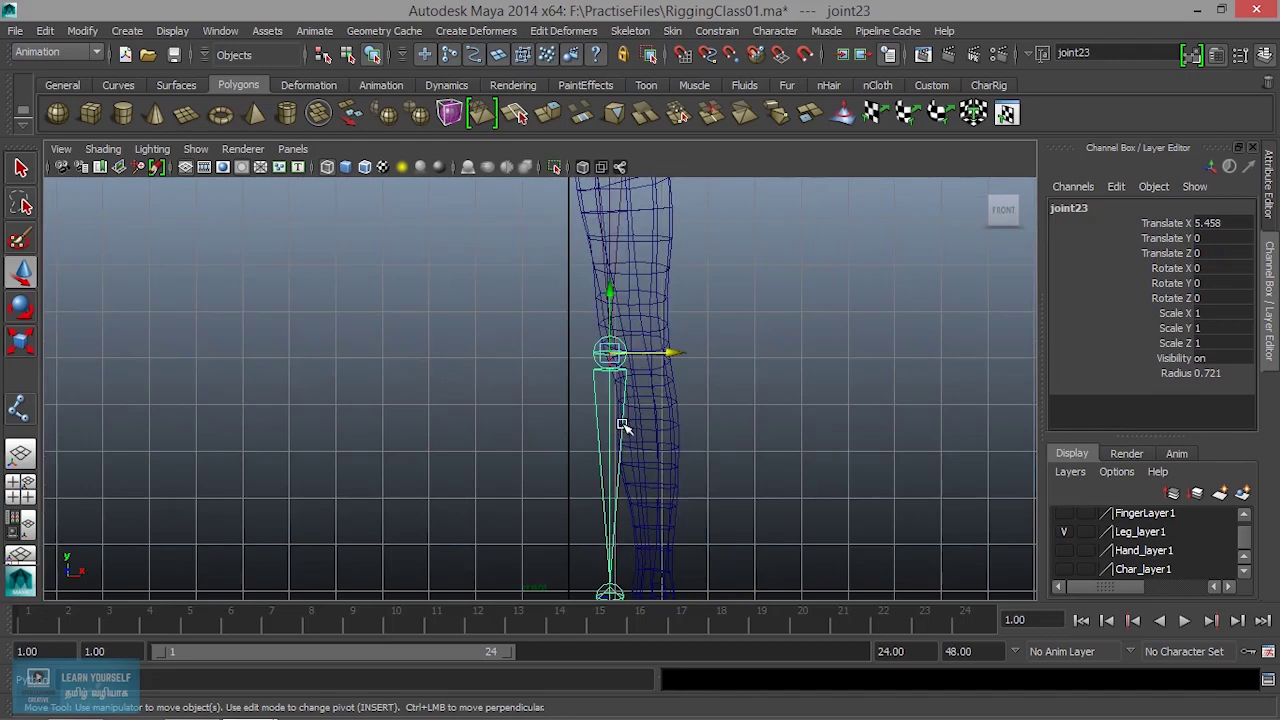
pyautogui.moveTo(676, 356); pyautogui.dragTo(708, 354)
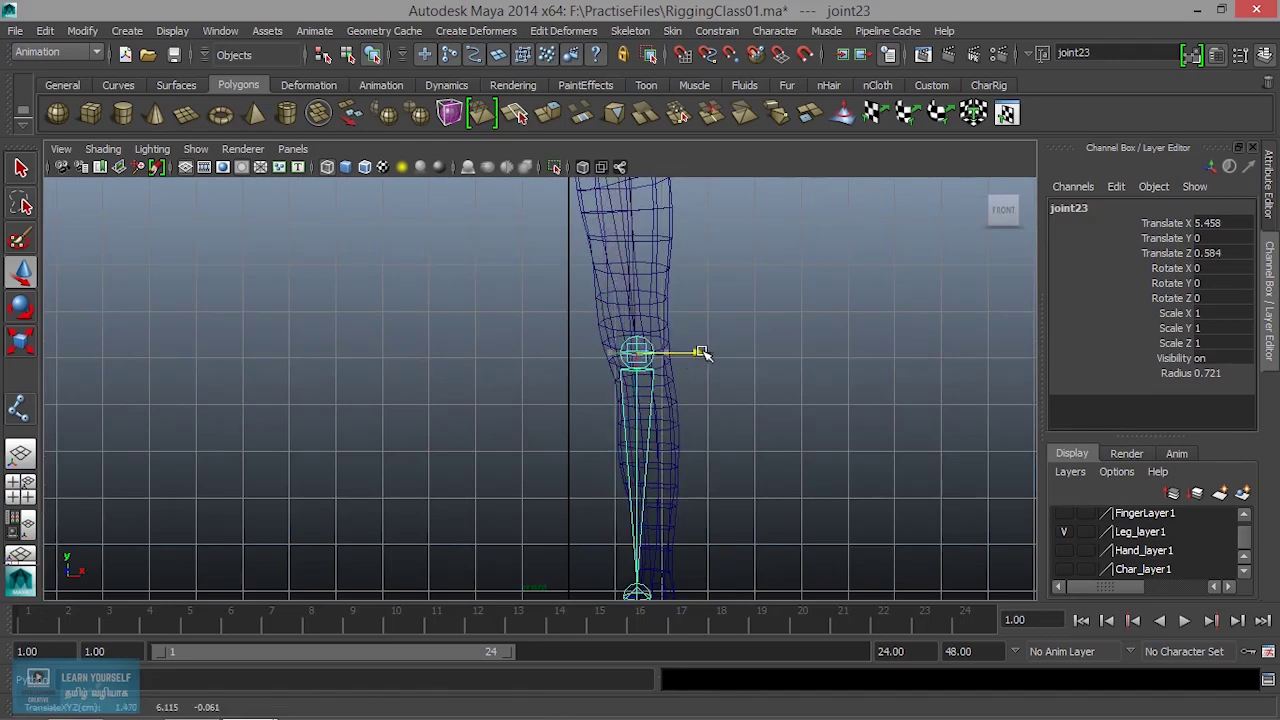
pyautogui.keyDown('alt'); pyautogui.moveTo(692, 448); pyautogui.dragTo(601, 255, button='middle'); pyautogui.keyUp('alt')
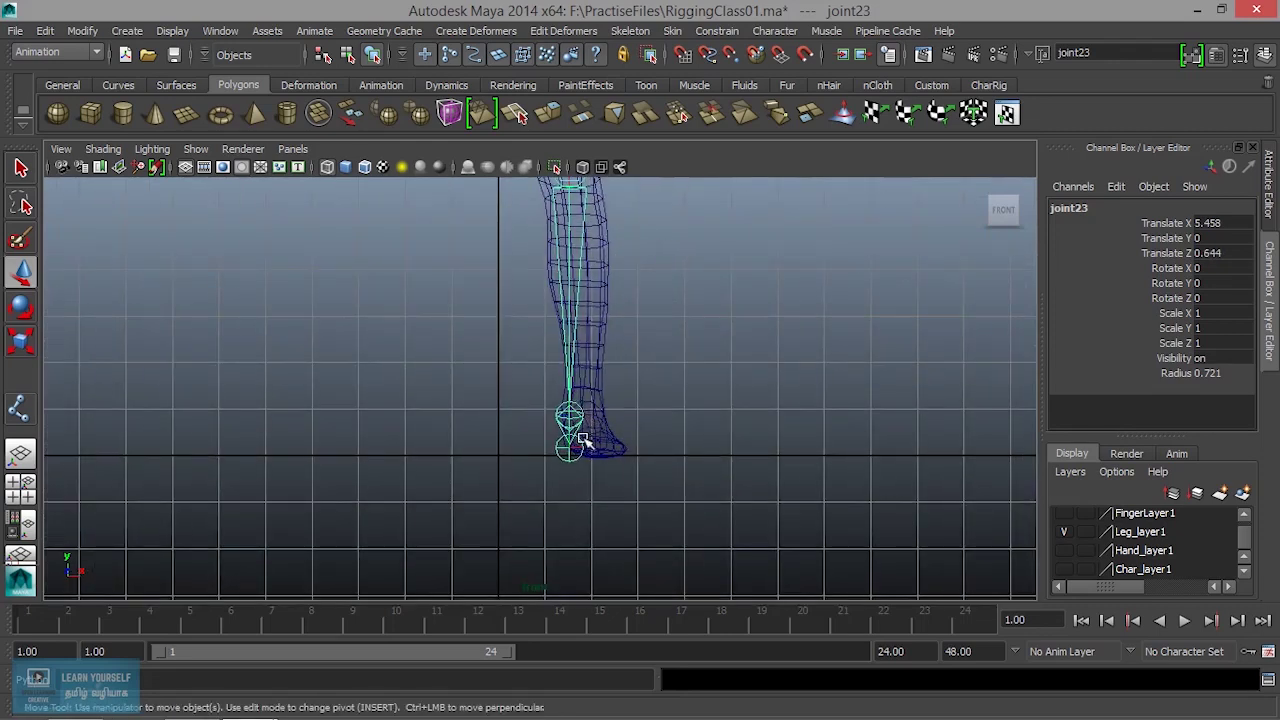
# Shift the ankle joint along X into the leg, then view the foot at an angle
pyautogui.click(572, 417)
pyautogui.moveTo(620, 418); pyautogui.dragTo(637, 418)
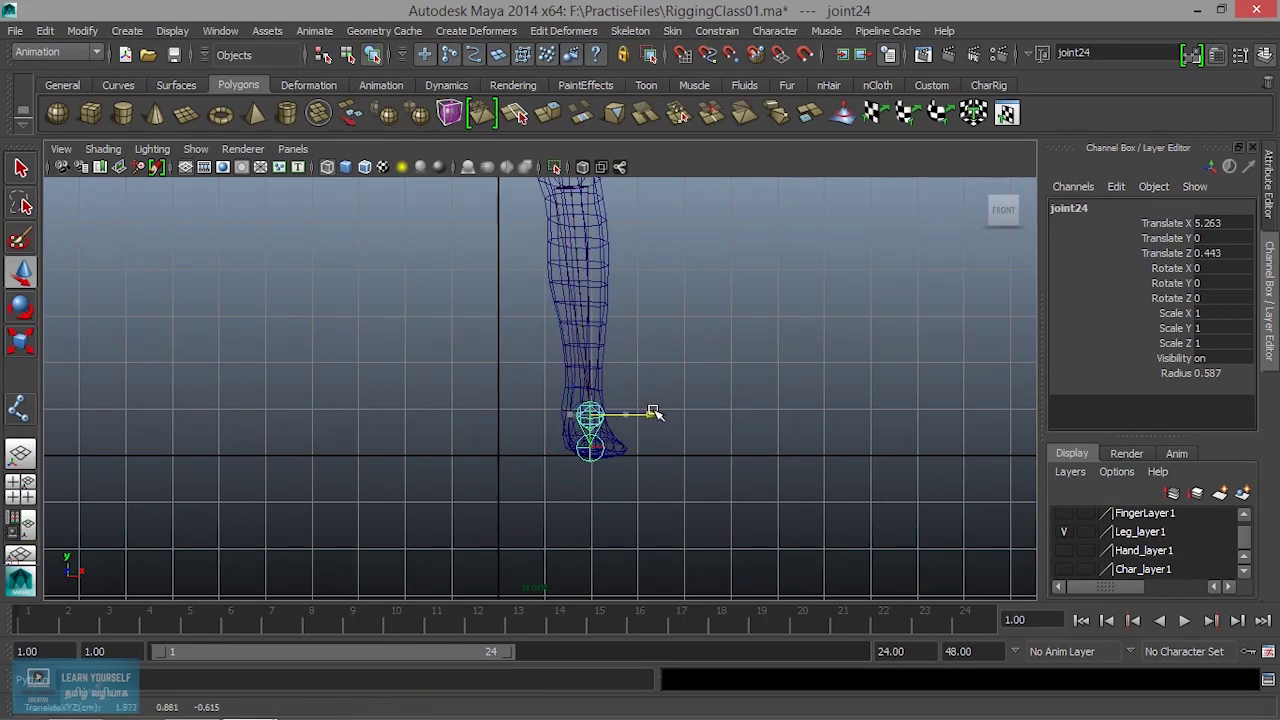
pyautogui.keyDown('alt'); pyautogui.moveTo(629, 331); pyautogui.dragTo(609, 477, button='middle'); pyautogui.keyUp('alt')
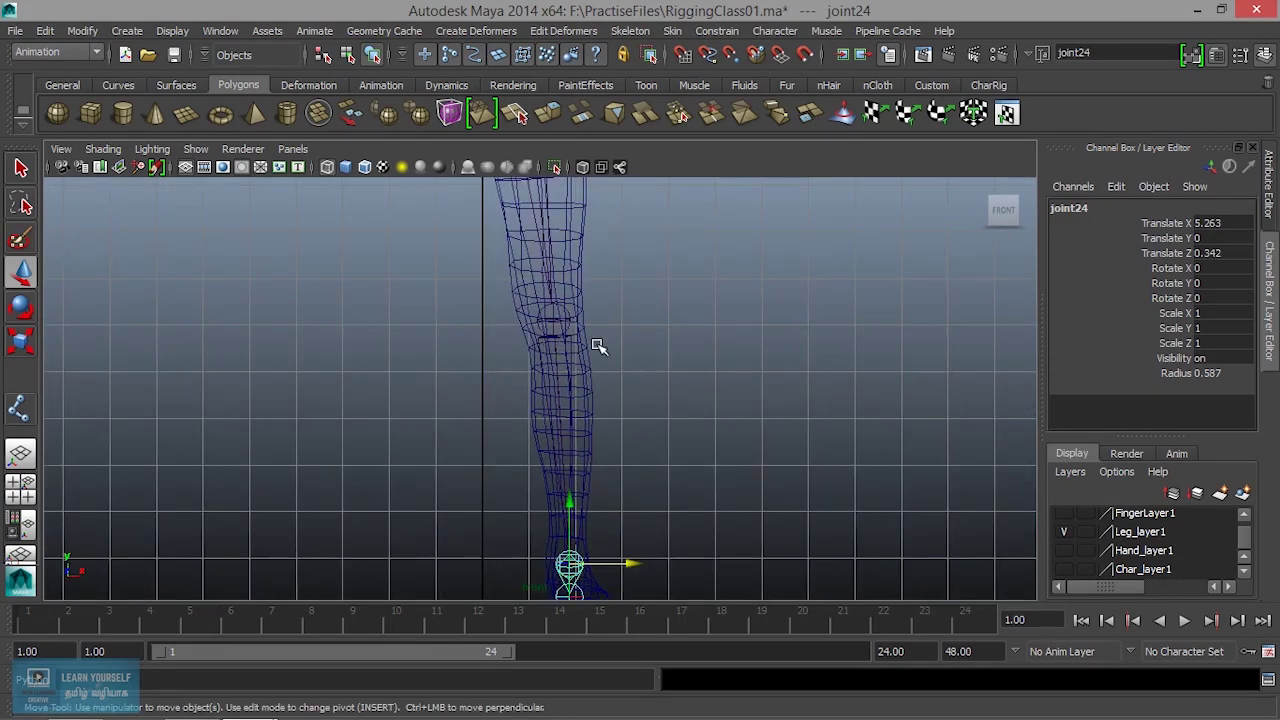
pyautogui.press('space')
pyautogui.press('space')
pyautogui.moveTo(700, 280)
pyautogui.keyDown('alt'); pyautogui.mouseDown()
pyautogui.moveTo(351, 380)
pyautogui.moveTo(403, 365)
pyautogui.moveTo(360, 360)
pyautogui.mouseUp(); pyautogui.keyUp('alt')
pyautogui.keyDown('alt'); pyautogui.moveTo(360, 360); pyautogui.dragTo(663, 491, button='right'); pyautogui.keyUp('alt')
pyautogui.keyDown('alt'); pyautogui.moveTo(663, 491); pyautogui.dragTo(863, 406, button='middle'); pyautogui.keyUp('alt')
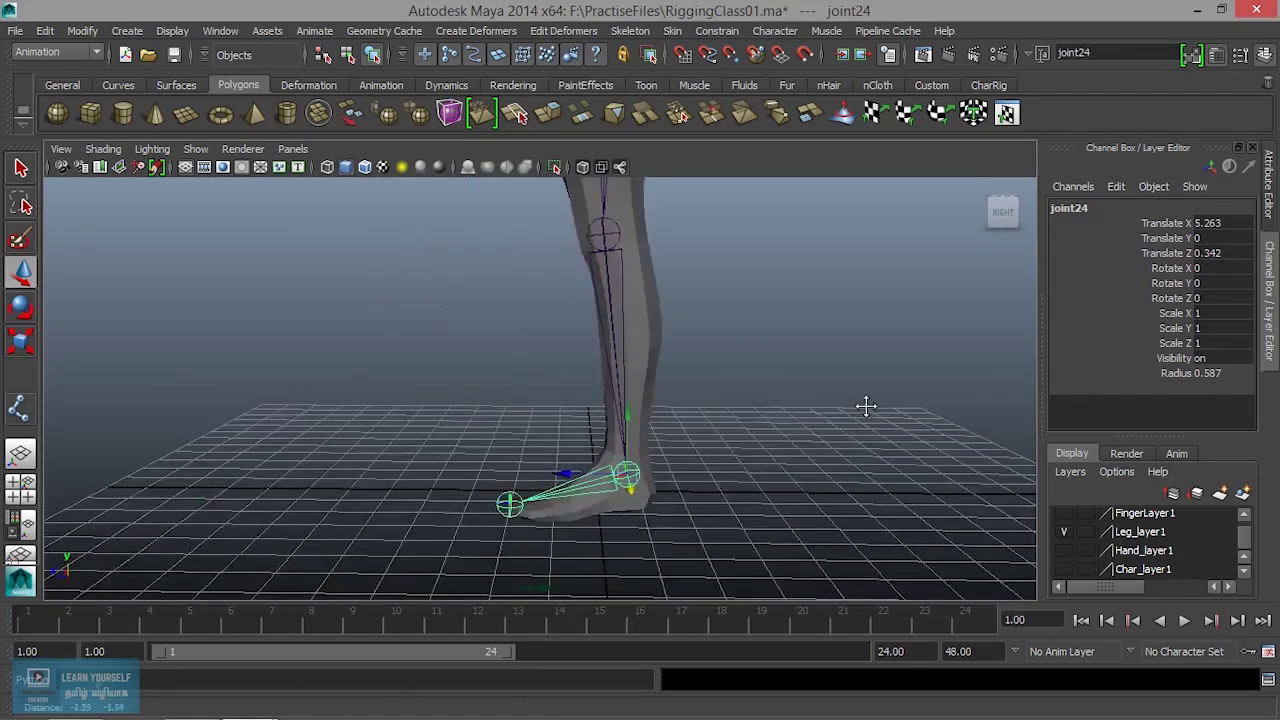
pyautogui.moveTo(645, 490)
pyautogui.keyDown('alt'); pyautogui.mouseDown()
pyautogui.moveTo(654, 457)
pyautogui.moveTo(543, 409)
pyautogui.moveTo(601, 416)
pyautogui.mouseUp(); pyautogui.keyUp('alt')
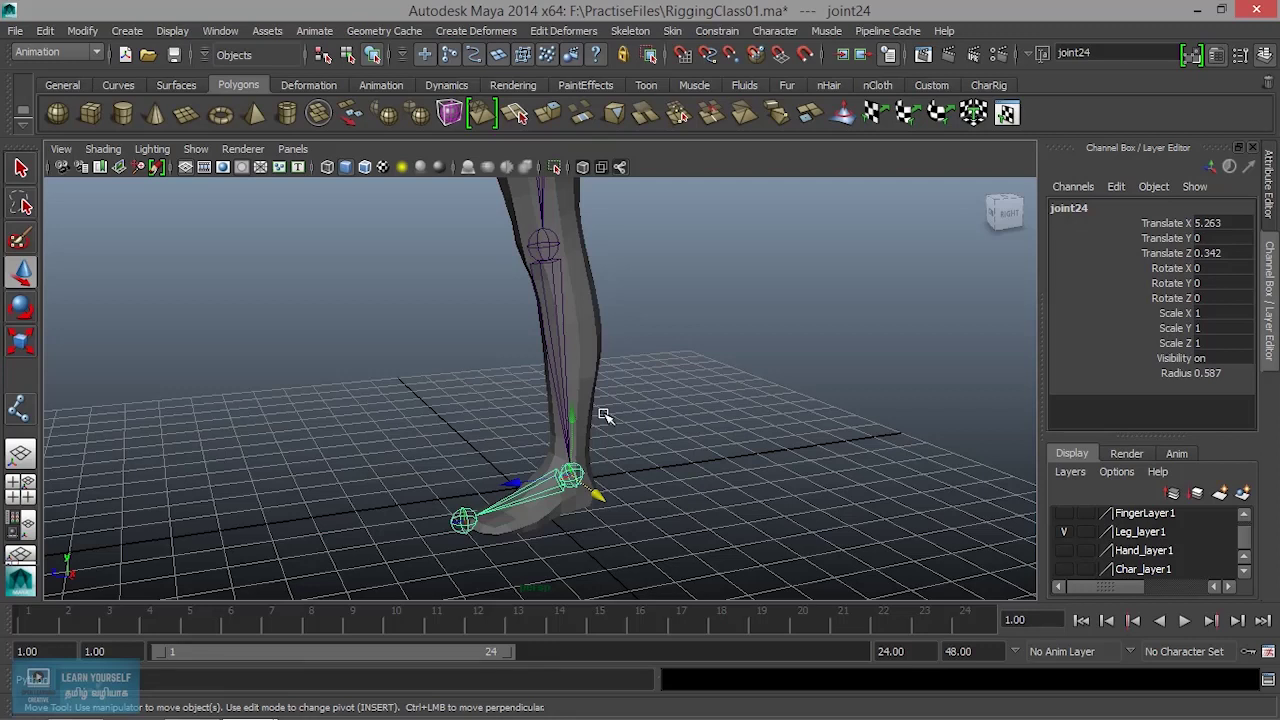
pyautogui.click(630, 31)
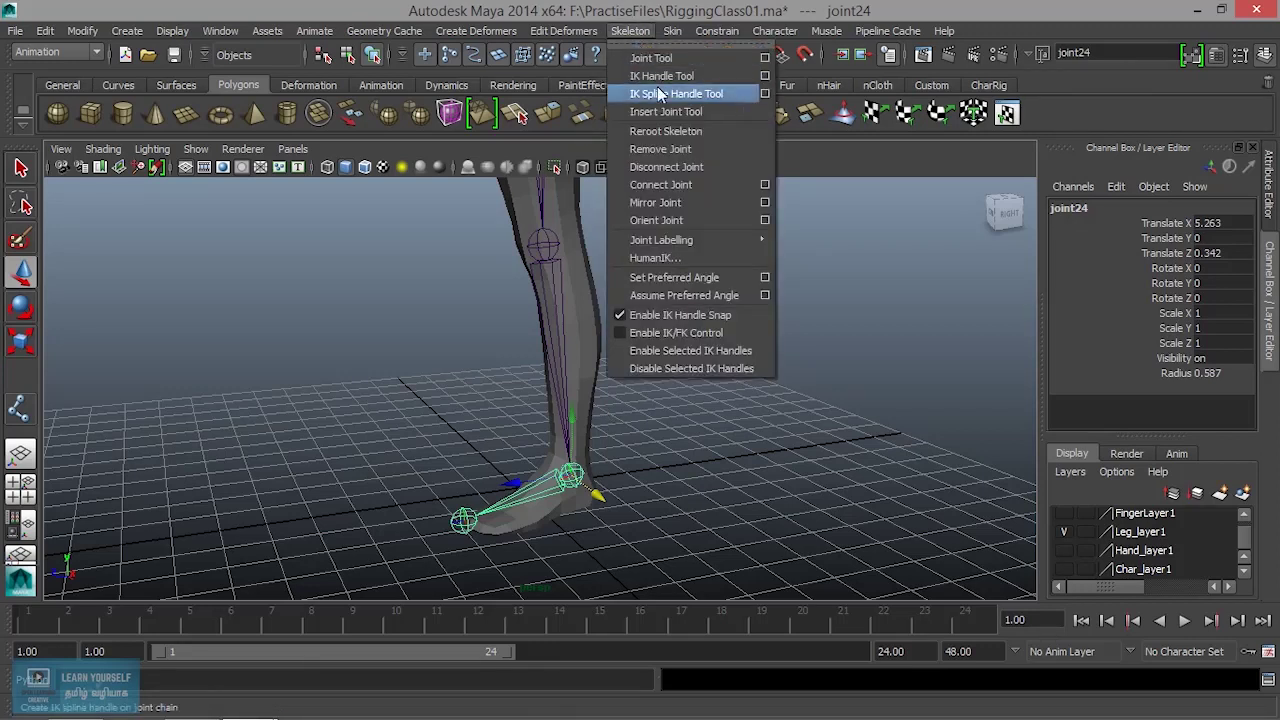
# Create single-chain IK handle ikHandle2 from the hip joint to the ankle joint
pyautogui.click(765, 76)
pyautogui.click(219, 168)
pyautogui.click(283, 148)
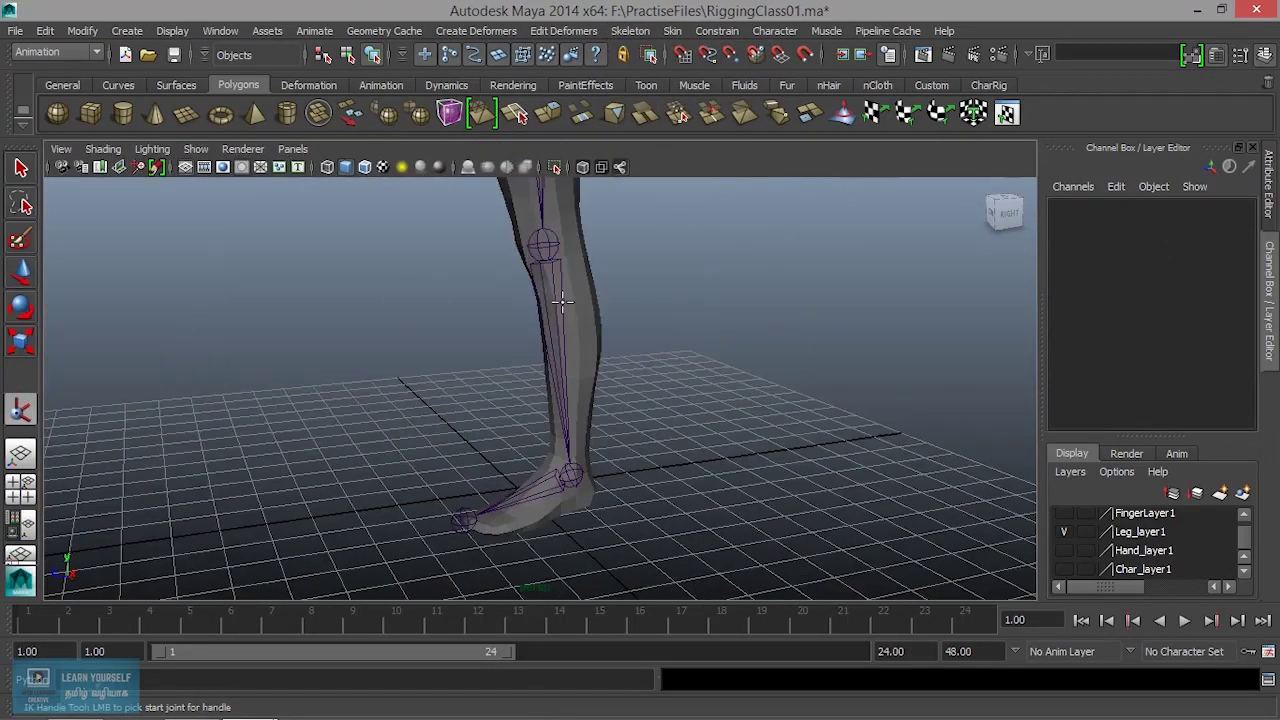
pyautogui.scroll(-3, 575, 335)
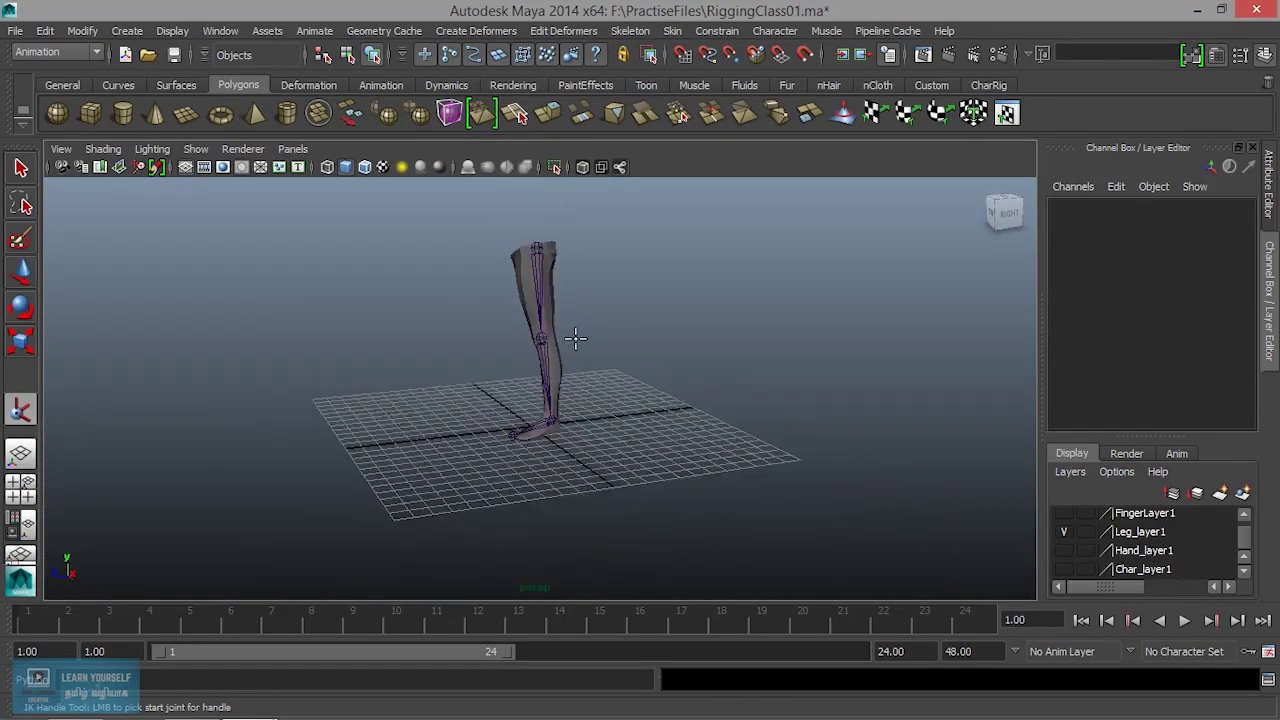
pyautogui.click(540, 262)
pyautogui.scroll(3, 585, 366)
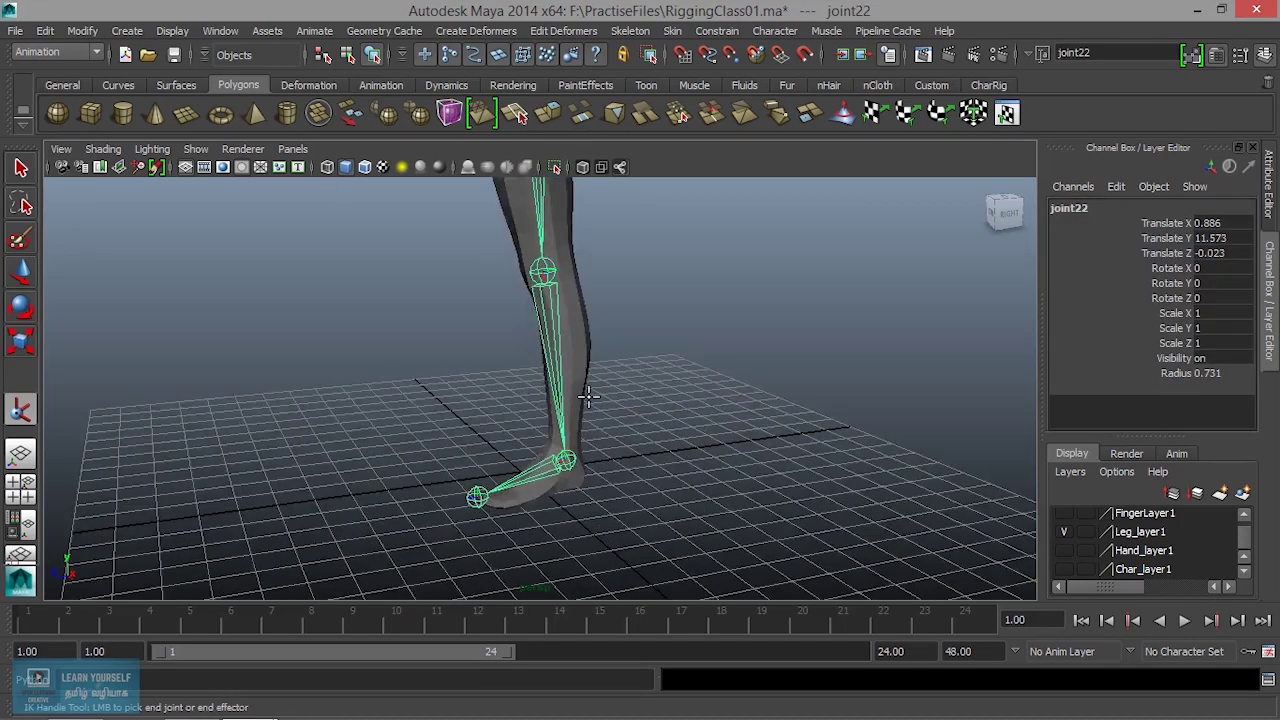
pyautogui.keyDown('alt'); pyautogui.moveTo(603, 476); pyautogui.dragTo(573, 383, button='middle'); pyautogui.keyUp('alt')
pyautogui.scroll(2, 573, 383)
pyautogui.scroll(2, 545, 375)
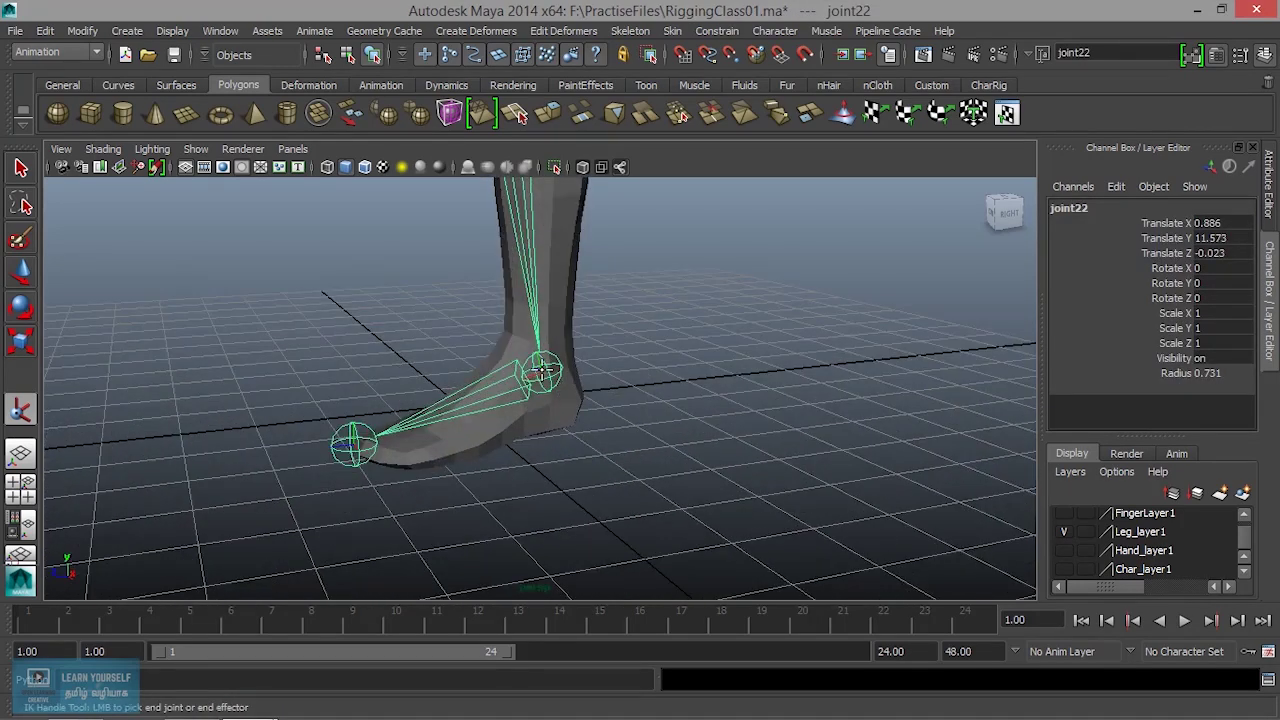
pyautogui.scroll(-3, 552, 388)
pyautogui.click(541, 381)
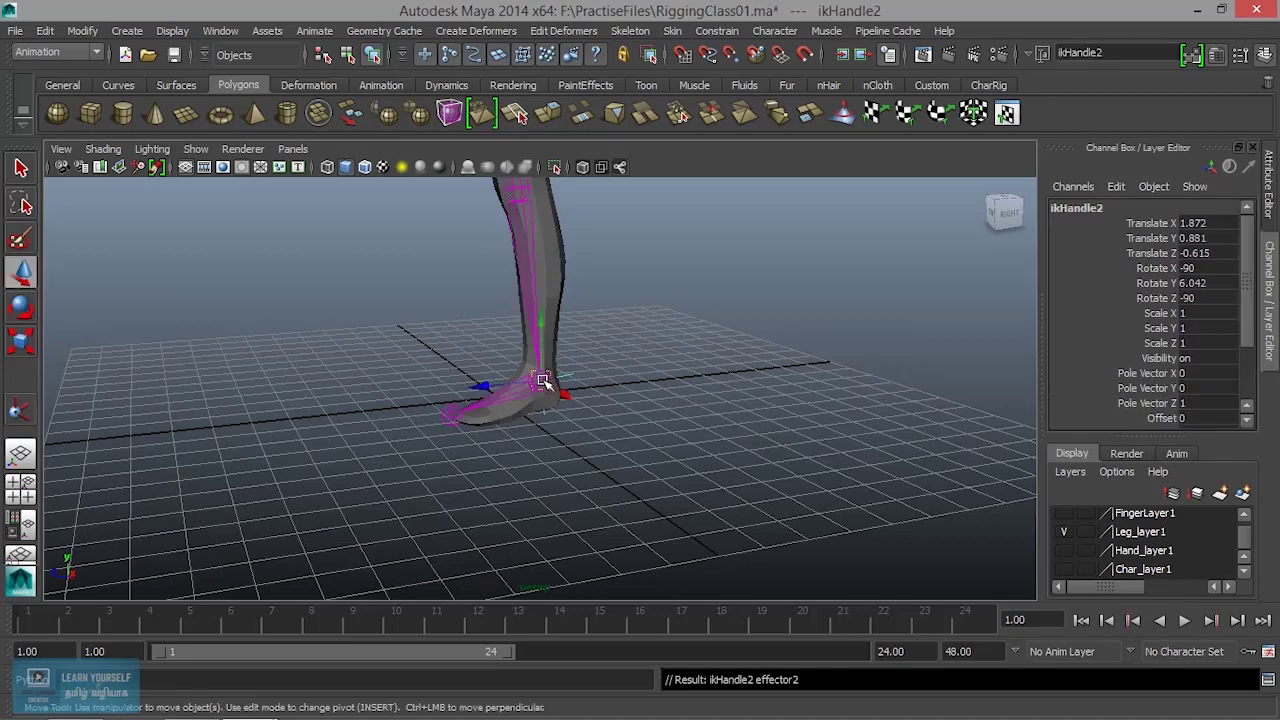
# Raise ikHandle2 to test the knee bend, then undo to straighten the leg
pyautogui.keyDown('alt'); pyautogui.moveTo(505, 412); pyautogui.dragTo(743, 403); pyautogui.keyUp('alt')
pyautogui.scroll(-3, 586, 431)
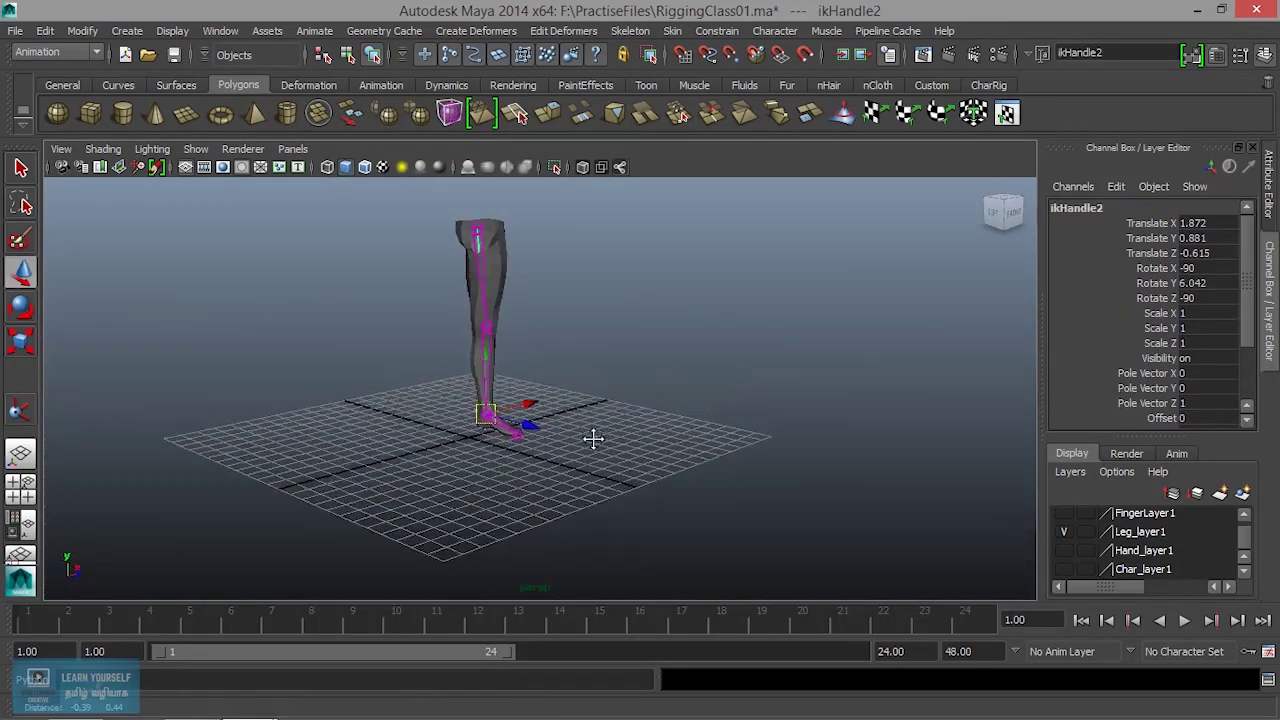
pyautogui.scroll(-2, 540, 440)
pyautogui.keyDown('alt'); pyautogui.moveTo(540, 440); pyautogui.dragTo(709, 451); pyautogui.keyUp('alt')
pyautogui.scroll(5, 709, 451)
pyautogui.moveTo(622, 457)
pyautogui.mouseDown()
pyautogui.moveTo(590, 393)
pyautogui.moveTo(603, 309)
pyautogui.moveTo(586, 423)
pyautogui.moveTo(577, 402)
pyautogui.mouseUp()
pyautogui.hotkey('ctrl', 'z')
pyautogui.hotkey('ctrl', 'z')
pyautogui.hotkey('ctrl', 'z')
# Select the upper leg mesh and then the hip joint
pyautogui.scroll(-3, 457, 377)
pyautogui.moveTo(457, 377)
pyautogui.keyDown('alt'); pyautogui.mouseDown()
pyautogui.moveTo(700, 400)
pyautogui.moveTo(679, 549)
pyautogui.mouseUp(); pyautogui.keyUp('alt')
pyautogui.click(557, 371)
pyautogui.keyDown('alt'); pyautogui.moveTo(649, 449); pyautogui.dragTo(537, 429); pyautogui.keyUp('alt')
pyautogui.scroll(3, 540, 310)
pyautogui.click(541, 290)
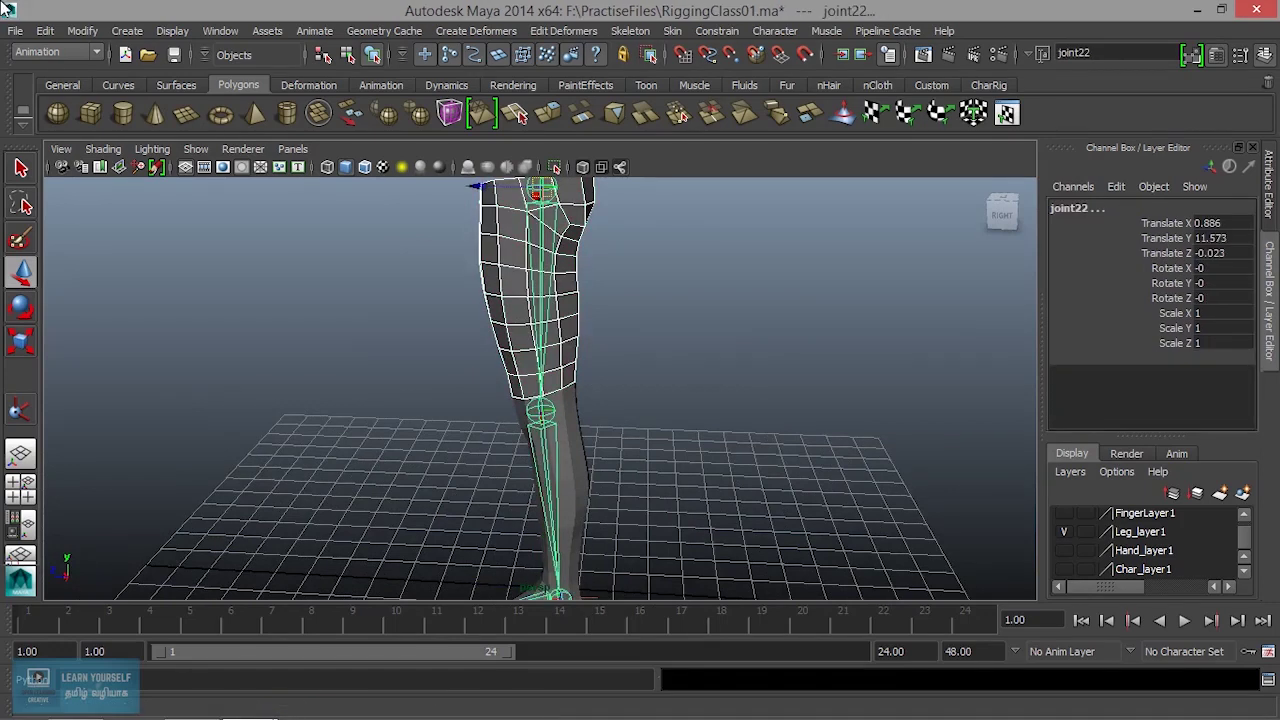
# Parent the thigh mesh to hip joint22 and the shin mesh to knee joint23
pyautogui.click(45, 31)
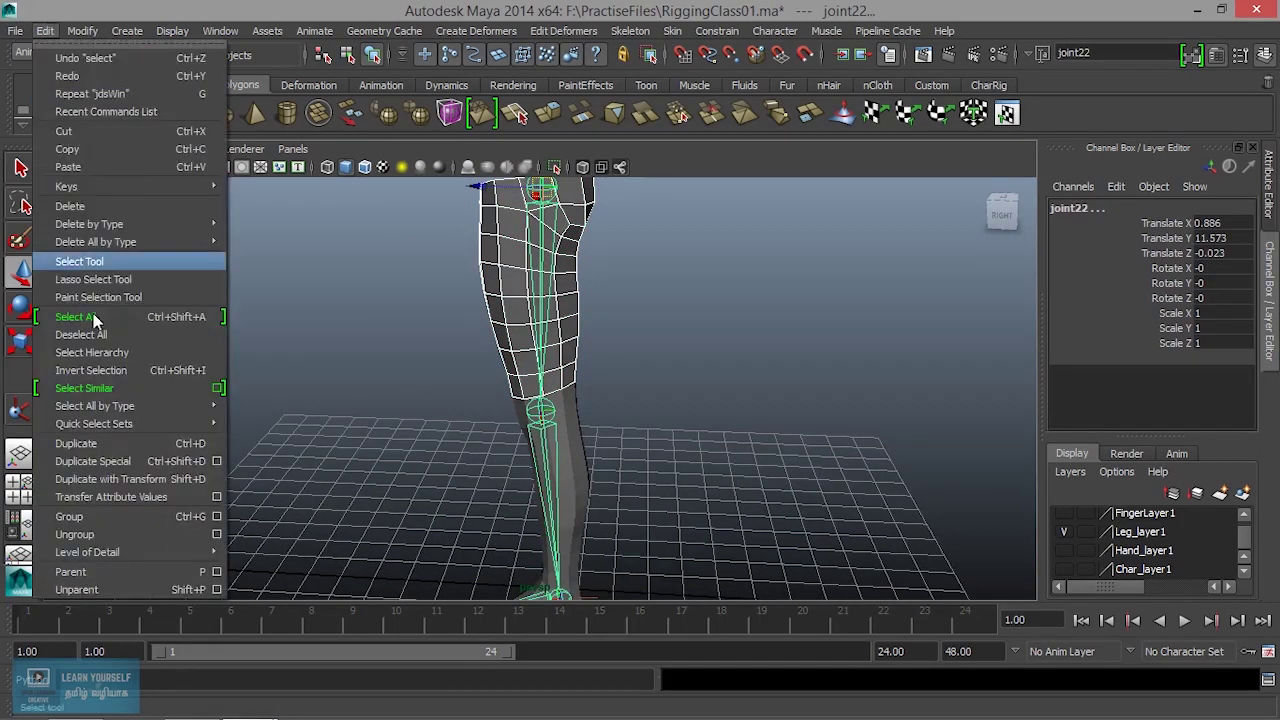
pyautogui.click(103, 573)
pyautogui.click(580, 477)
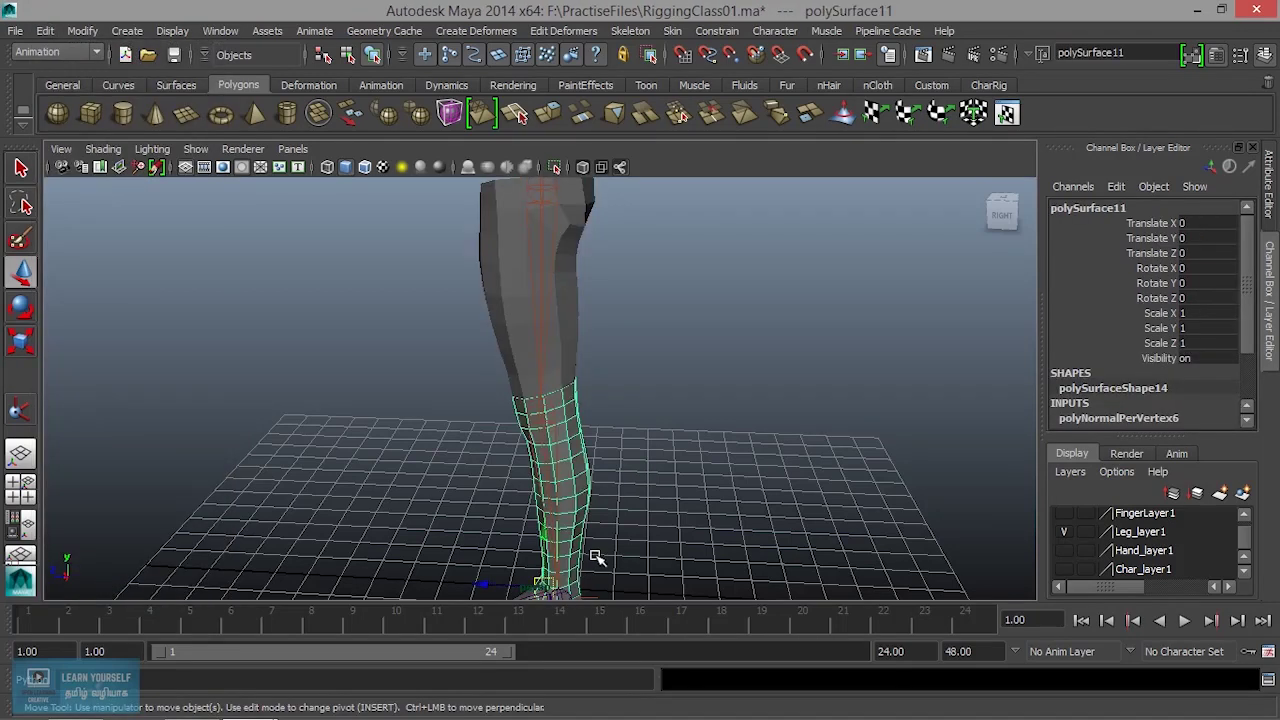
pyautogui.keyDown('alt'); pyautogui.moveTo(597, 557); pyautogui.dragTo(660, 432); pyautogui.keyUp('alt')
pyautogui.click(517, 277)
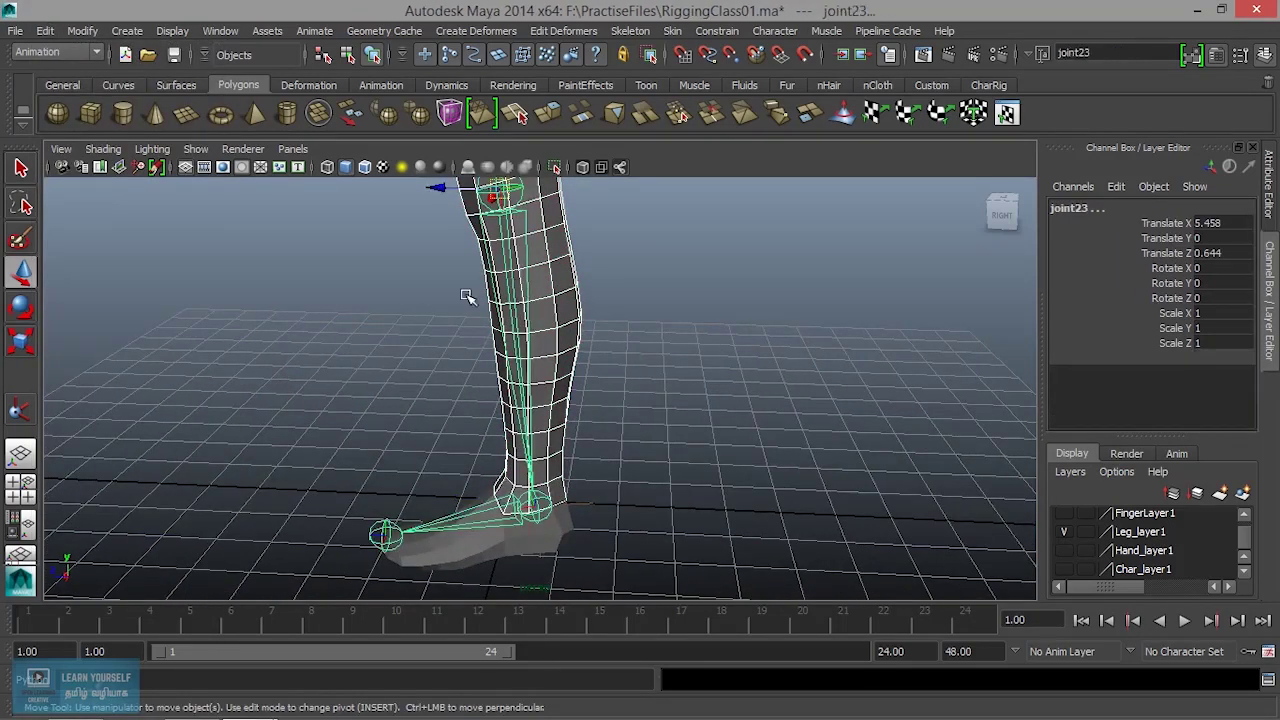
pyautogui.click(44, 30)
pyautogui.click(114, 571)
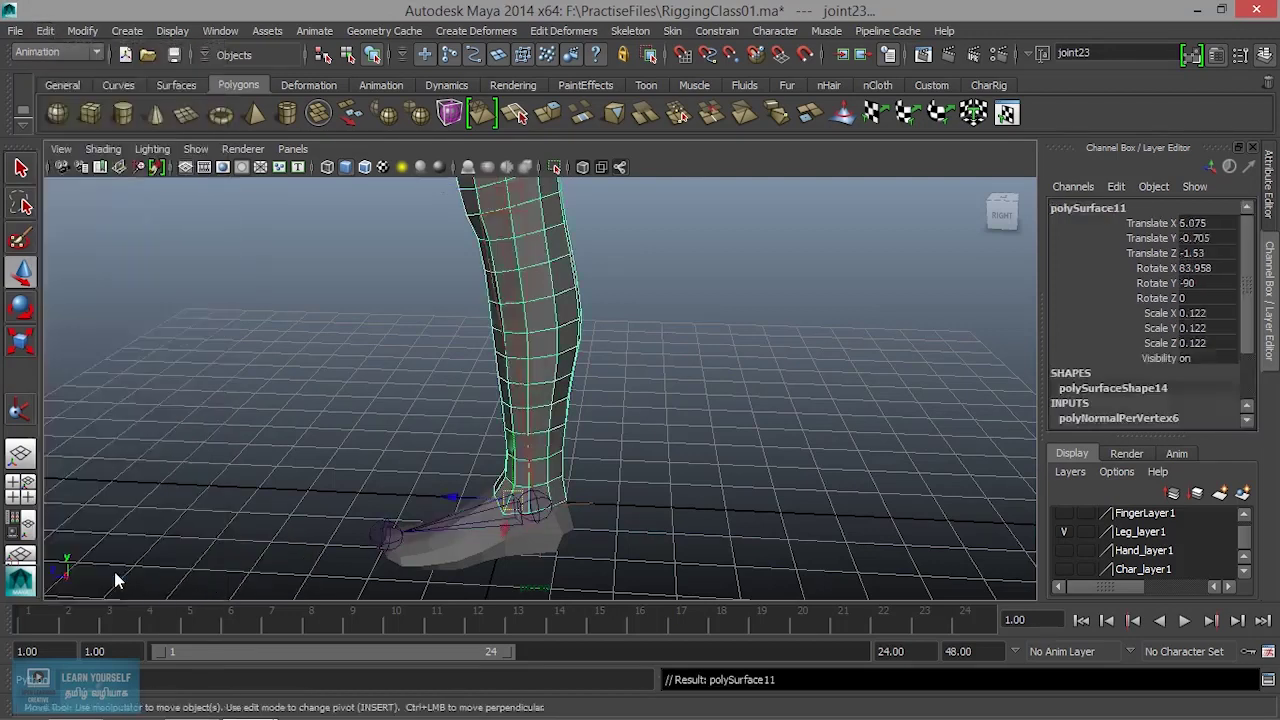
# Parent the foot mesh polySurface12 to ankle joint24 and clear the selection
pyautogui.click(482, 557)
pyautogui.press('f')
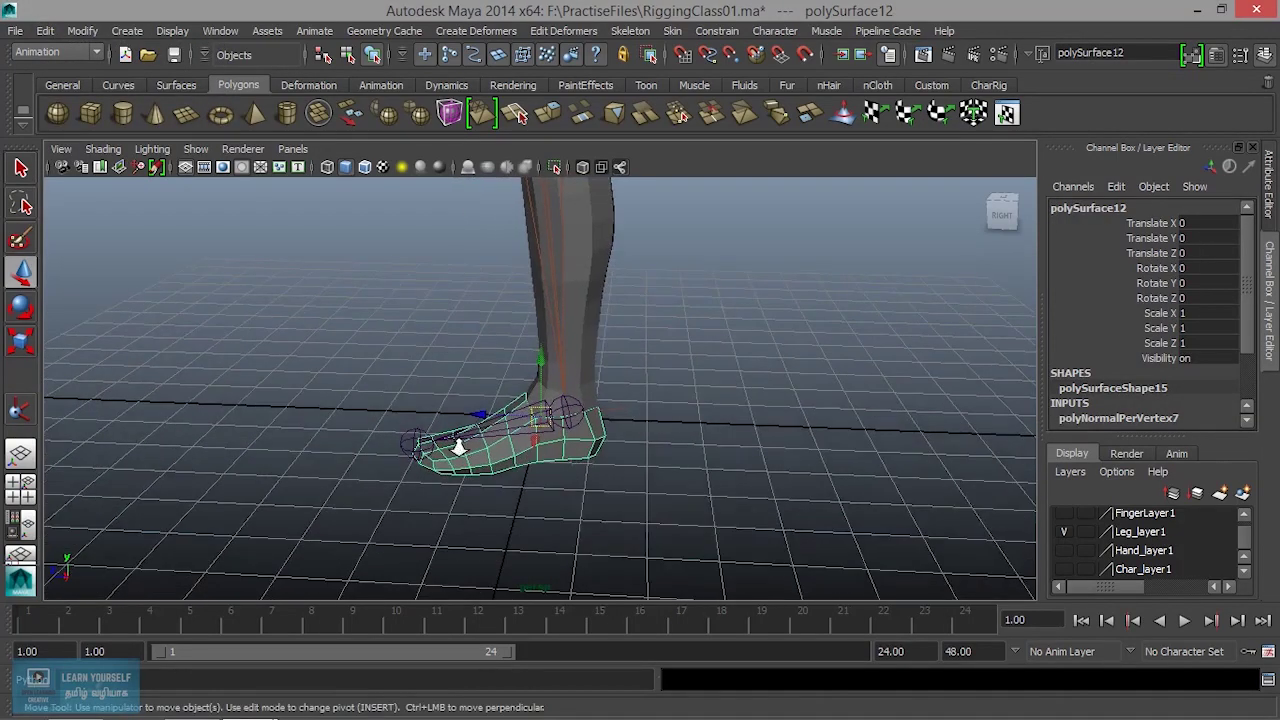
pyautogui.click(437, 467)
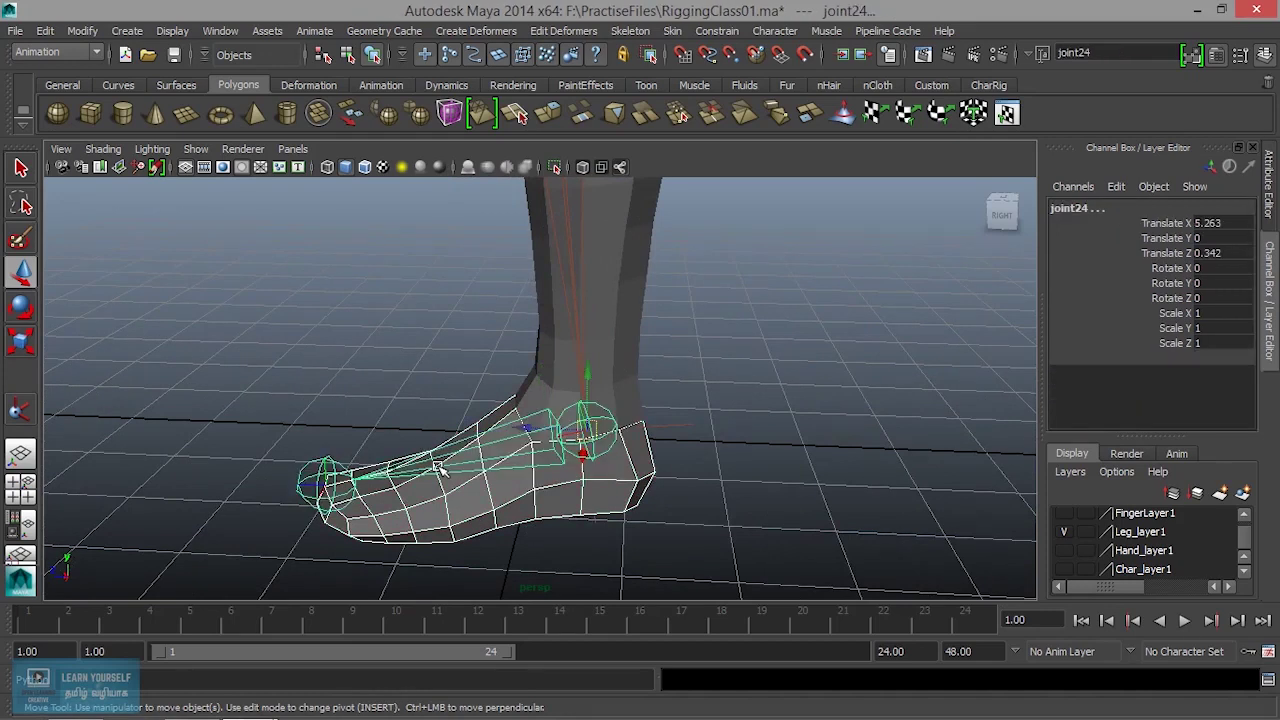
pyautogui.click(45, 31)
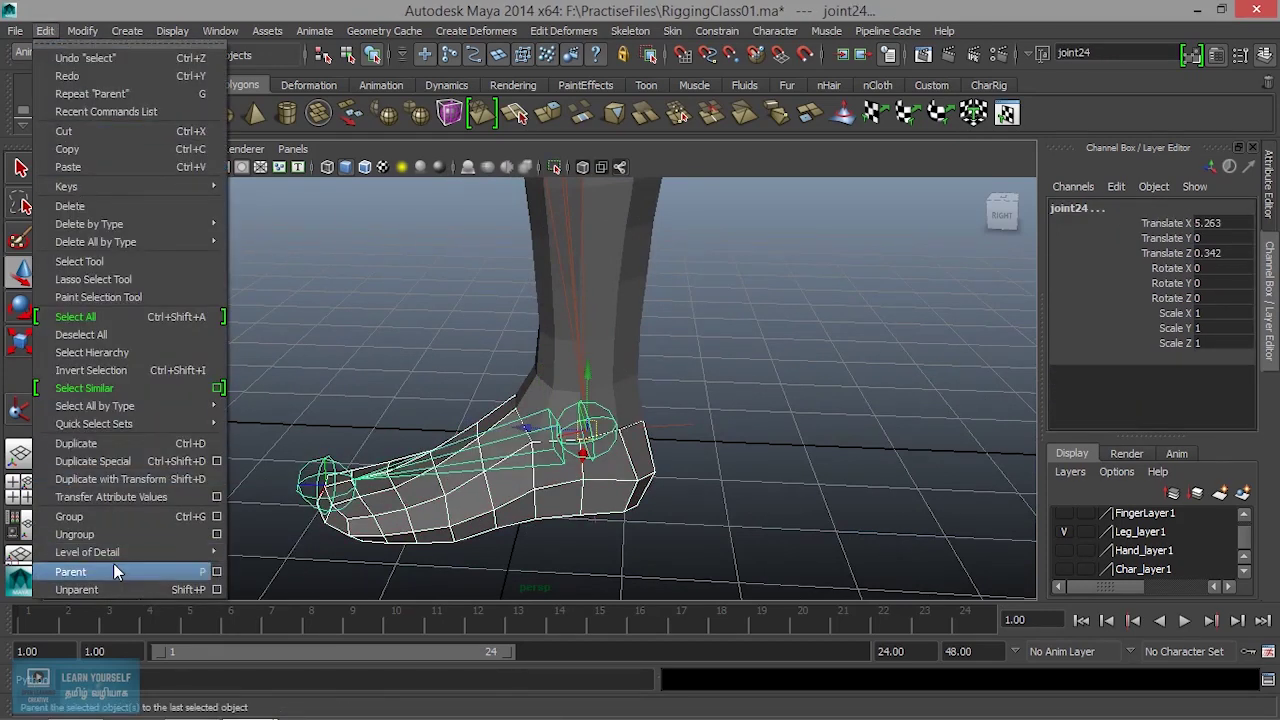
pyautogui.click(113, 564)
pyautogui.click(457, 357)
pyautogui.scroll(-3, 486, 463)
pyautogui.moveTo(486, 463)
pyautogui.keyDown('alt'); pyautogui.mouseDown()
pyautogui.moveTo(628, 485)
pyautogui.moveTo(543, 400)
pyautogui.moveTo(729, 400)
pyautogui.mouseUp(); pyautogui.keyUp('alt')
# Raise ikHandle2 to check the knee bend, then undo back to a straight leg
pyautogui.click(545, 402)
pyautogui.scroll(-3, 578, 453)
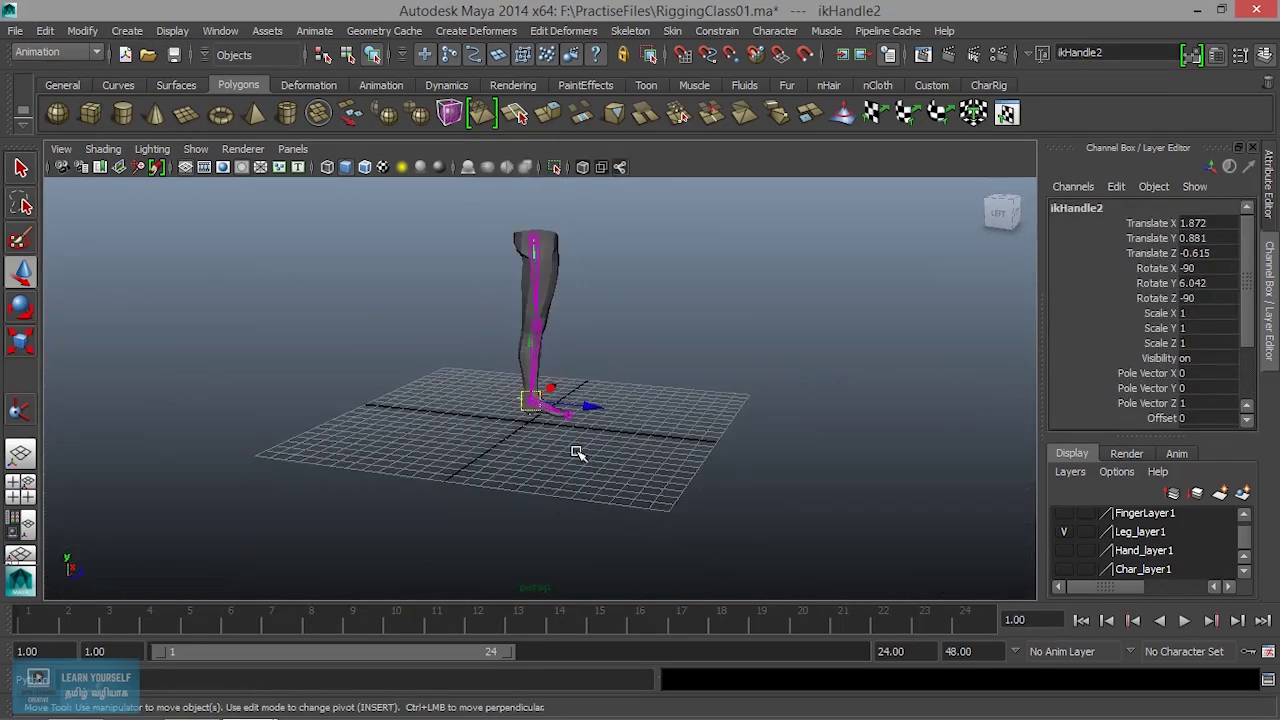
pyautogui.scroll(3, 578, 453)
pyautogui.scroll(2, 634, 529)
pyautogui.moveTo(500, 530)
pyautogui.mouseDown()
pyautogui.moveTo(516, 436)
pyautogui.moveTo(520, 514)
pyautogui.moveTo(520, 397)
pyautogui.moveTo(506, 484)
pyautogui.moveTo(514, 423)
pyautogui.moveTo(590, 527)
pyautogui.moveTo(651, 514)
pyautogui.moveTo(500, 465)
pyautogui.mouseUp()
pyautogui.hotkey('ctrl', 'z')
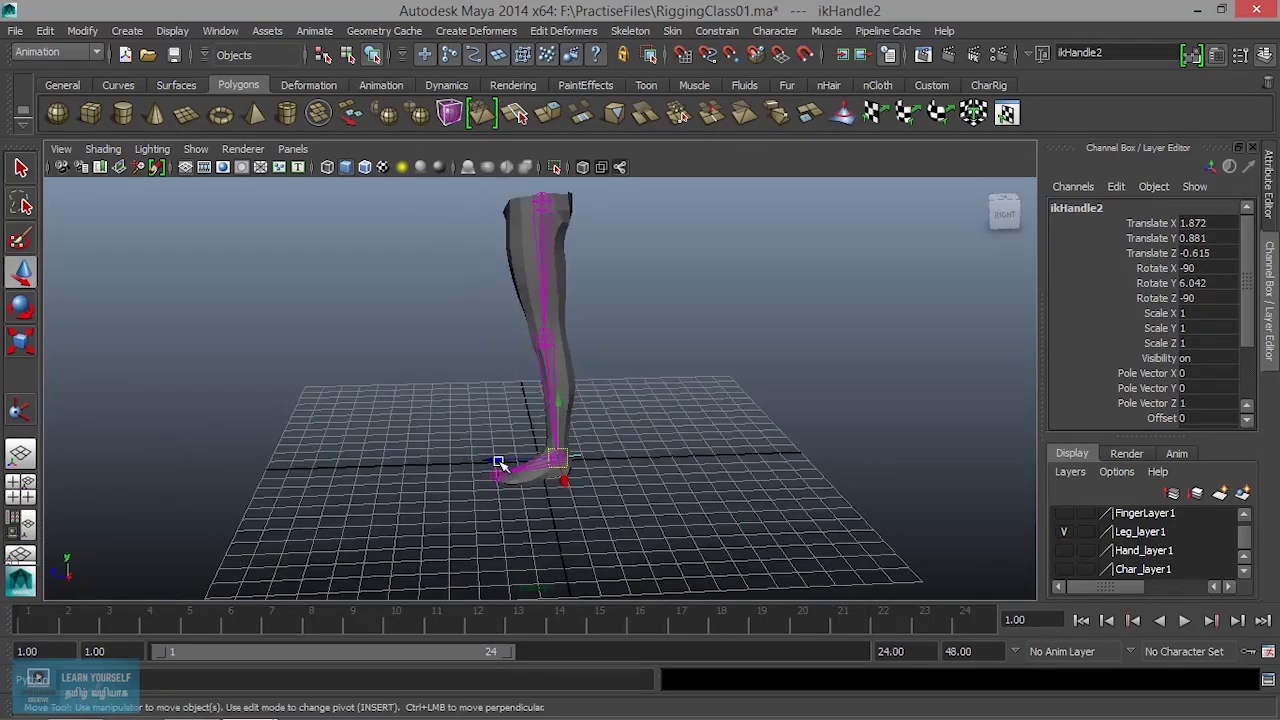
# Nudge toe joint joint25 to X 2.57, Z -0.412 inside the foot tip, then deselect
pyautogui.click(500, 465)
pyautogui.scroll(5, 480, 450)
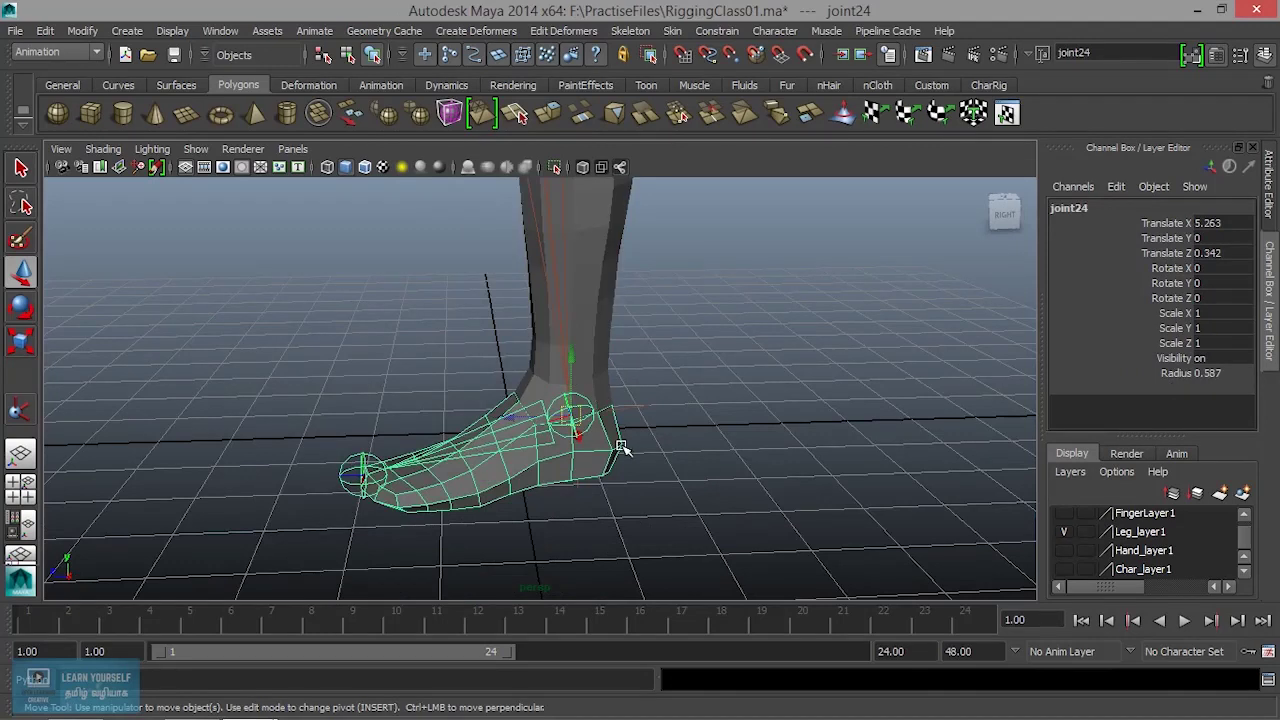
pyautogui.click(669, 448)
pyautogui.scroll(-5, 577, 510)
pyautogui.moveTo(577, 510)
pyautogui.keyDown('alt'); pyautogui.mouseDown()
pyautogui.moveTo(614, 491)
pyautogui.moveTo(629, 423)
pyautogui.mouseUp(); pyautogui.keyUp('alt')
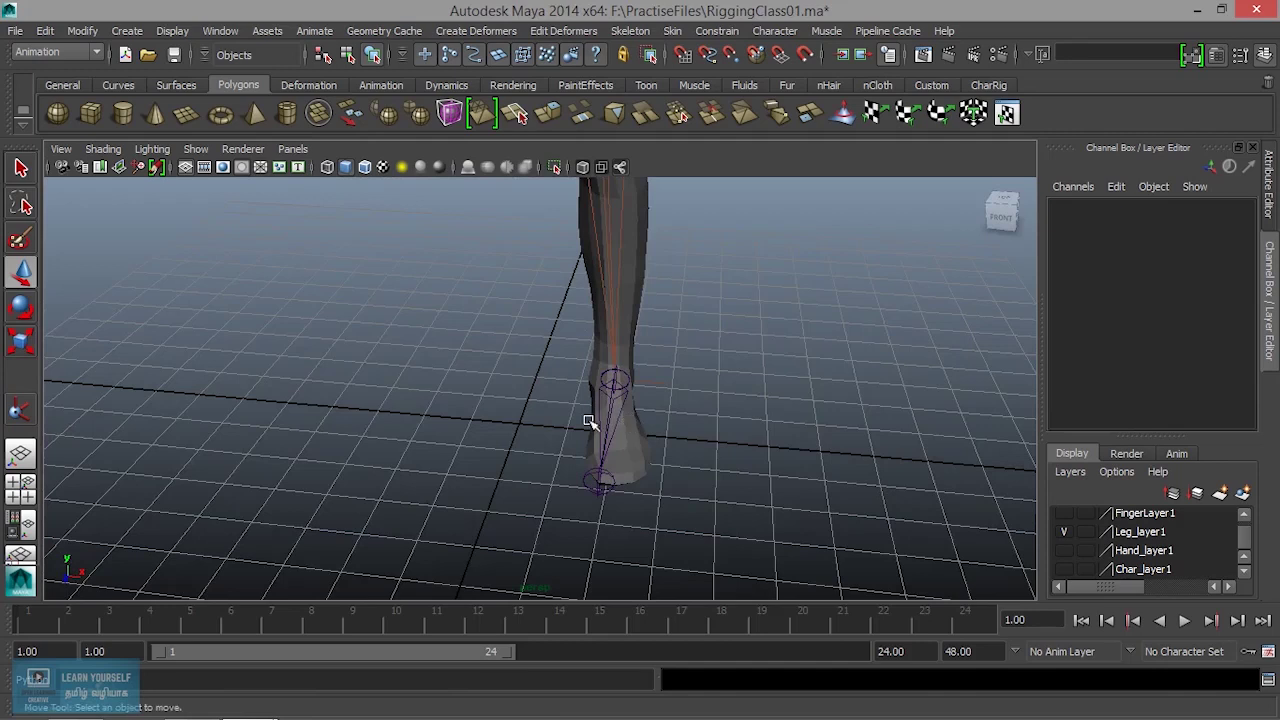
pyautogui.scroll(2, 703, 457)
pyautogui.moveTo(703, 457)
pyautogui.keyDown('alt'); pyautogui.mouseDown()
pyautogui.moveTo(551, 446)
pyautogui.moveTo(494, 554)
pyautogui.mouseUp(); pyautogui.keyUp('alt')
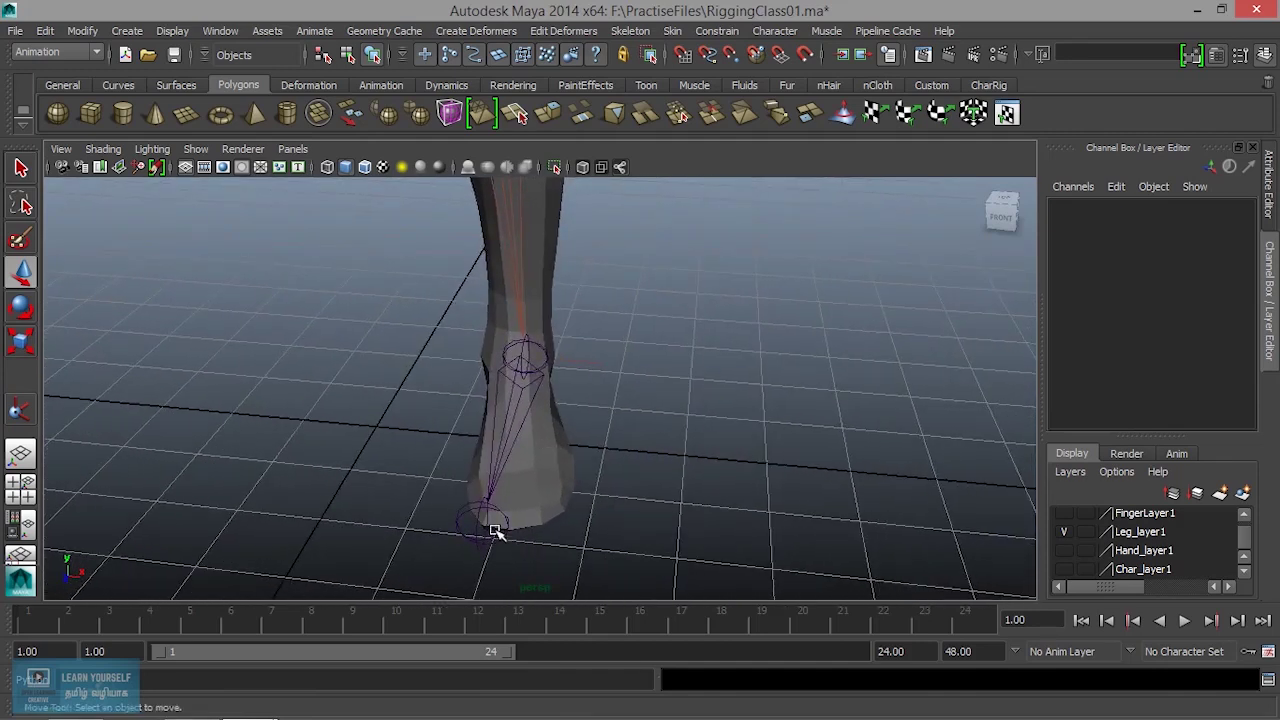
pyautogui.click(495, 531)
pyautogui.moveTo(577, 552); pyautogui.dragTo(577, 526, button='middle')
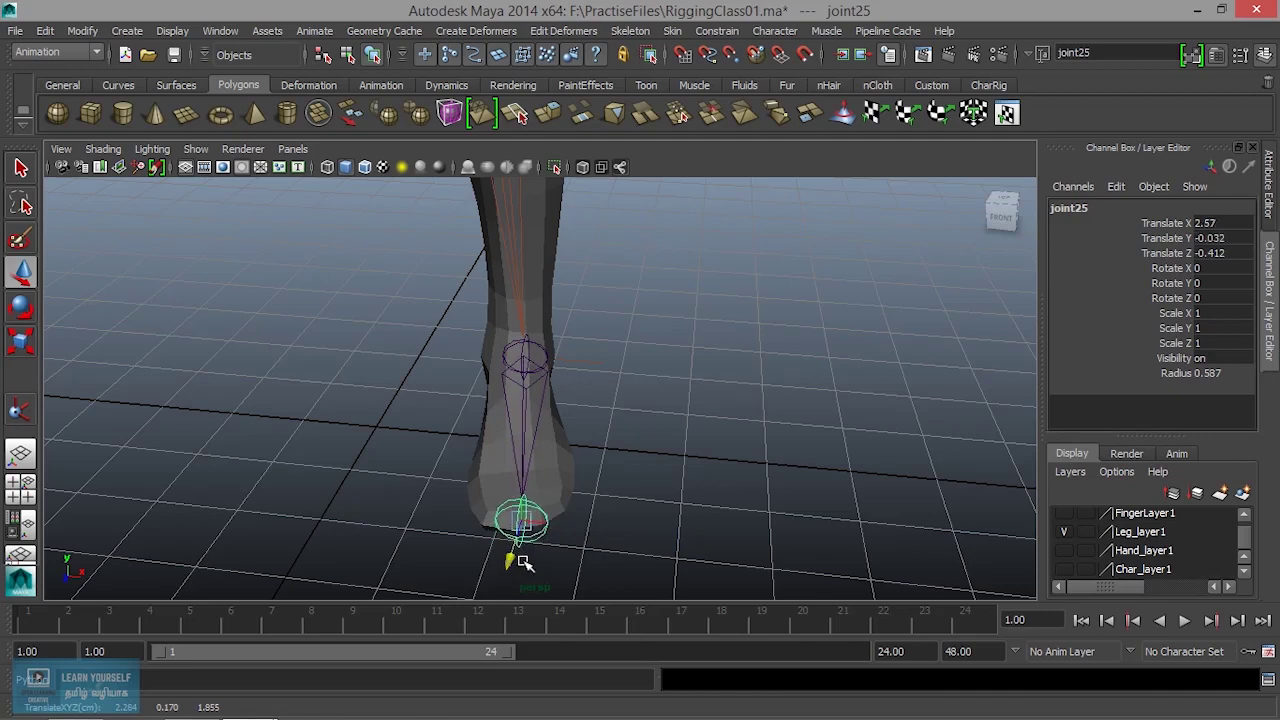
pyautogui.click(389, 429)
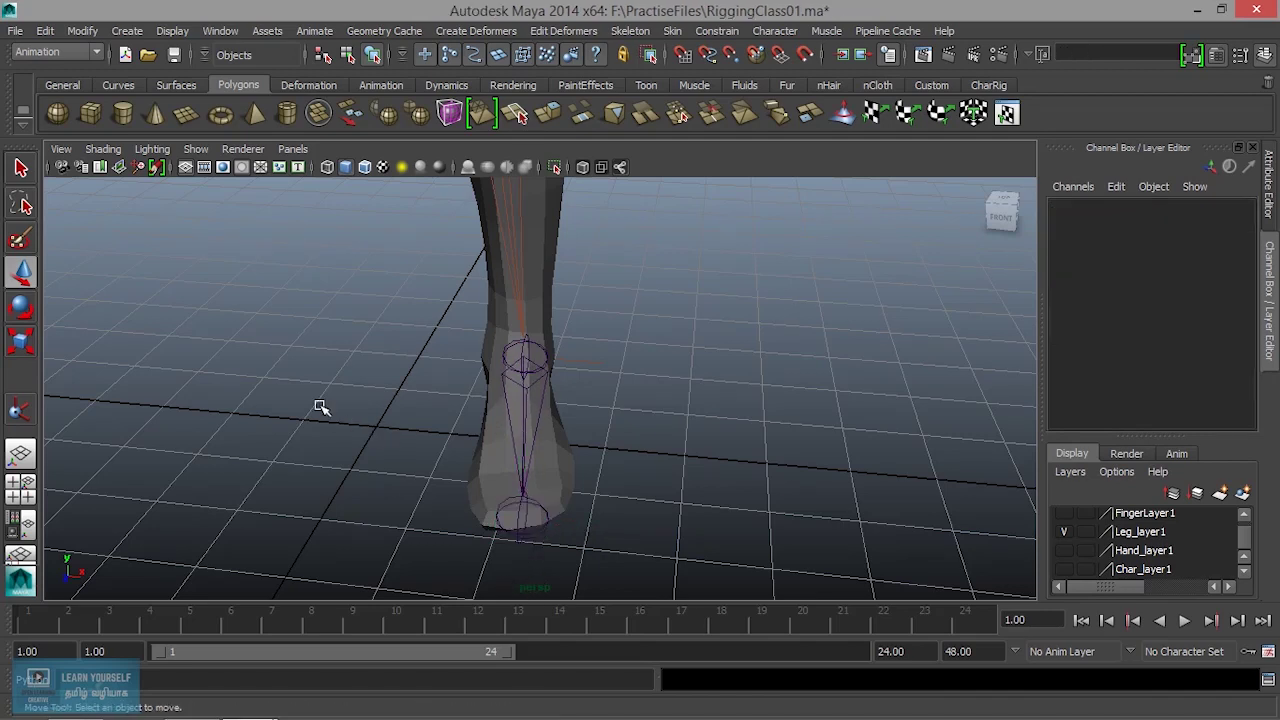
# Create a polygon cube from the shelf beside the foot
pyautogui.click(90, 113)
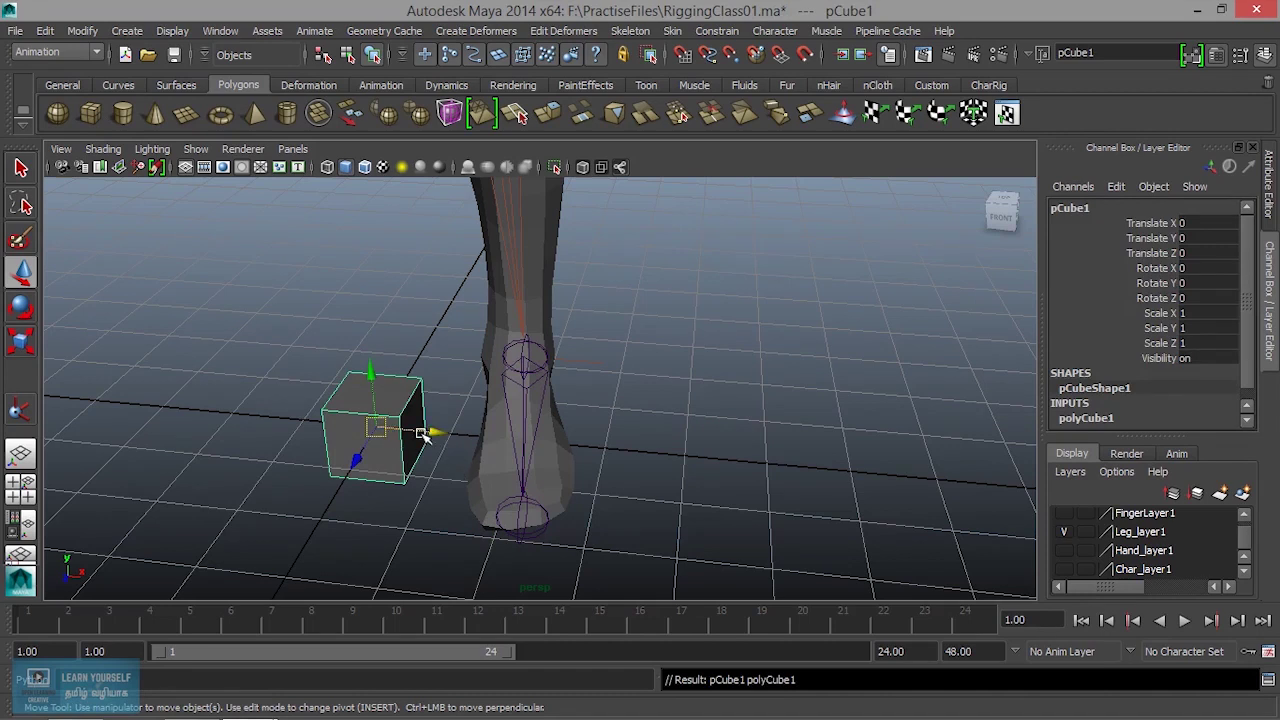
pyautogui.keyDown('alt'); pyautogui.moveTo(429, 429); pyautogui.dragTo(243, 414); pyautogui.keyUp('alt')
pyautogui.keyDown('alt'); pyautogui.moveTo(243, 414); pyautogui.dragTo(604, 517, button='right'); pyautogui.keyUp('alt')
pyautogui.moveTo(604, 517)
pyautogui.keyDown('alt'); pyautogui.mouseDown()
pyautogui.moveTo(609, 437)
pyautogui.moveTo(509, 360)
pyautogui.moveTo(557, 366)
pyautogui.mouseUp(); pyautogui.keyUp('alt')
pyautogui.keyDown('alt'); pyautogui.moveTo(557, 366); pyautogui.dragTo(457, 418, button='middle'); pyautogui.keyUp('alt')
pyautogui.moveTo(457, 418)
pyautogui.keyDown('alt'); pyautogui.mouseDown()
pyautogui.moveTo(486, 391)
pyautogui.moveTo(428, 357)
pyautogui.mouseUp(); pyautogui.keyUp('alt')
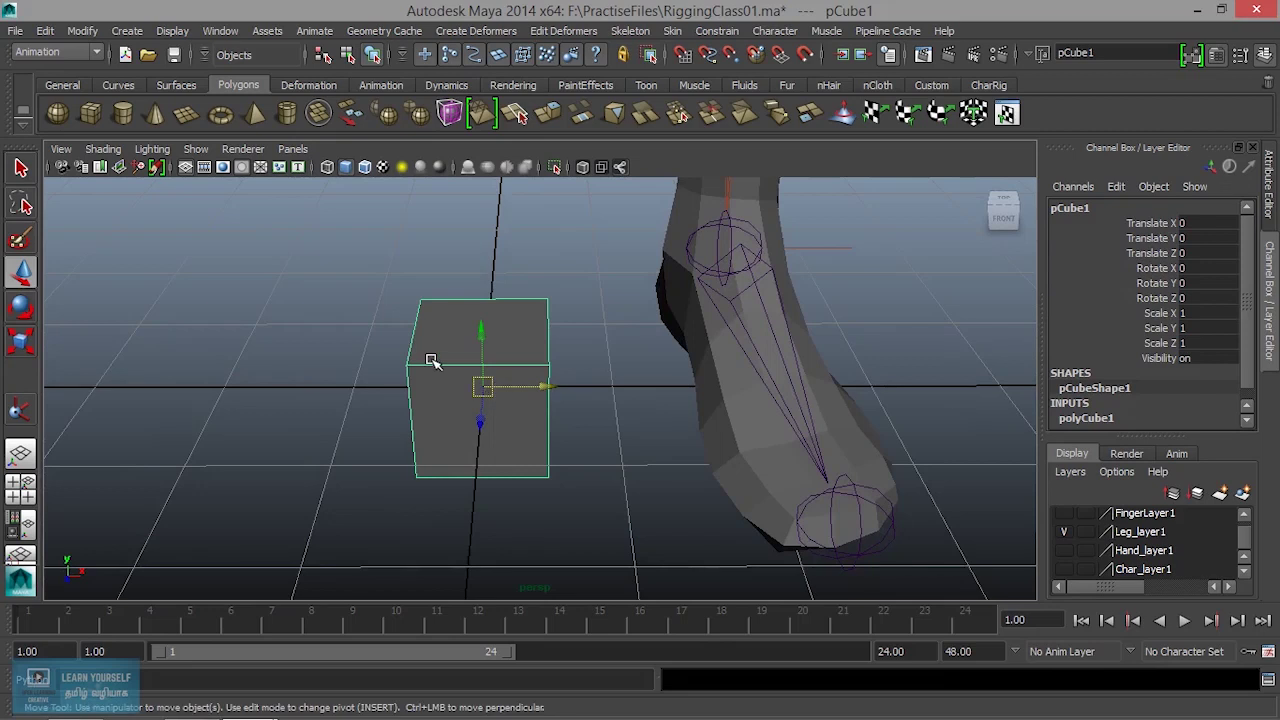
# Set the CV Curve Tool to 1 Linear degree and show the viewport in wireframe
pyautogui.click(118, 33)
pyautogui.moveTo(165, 220)
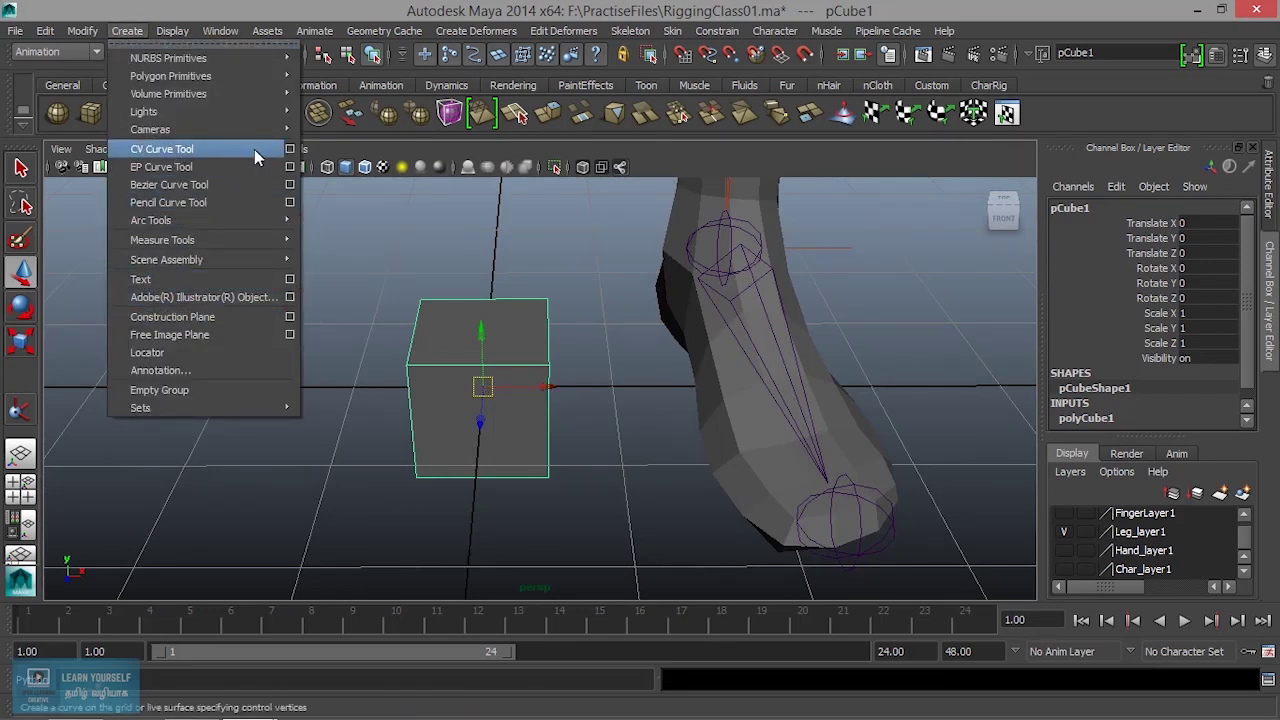
pyautogui.click(289, 149)
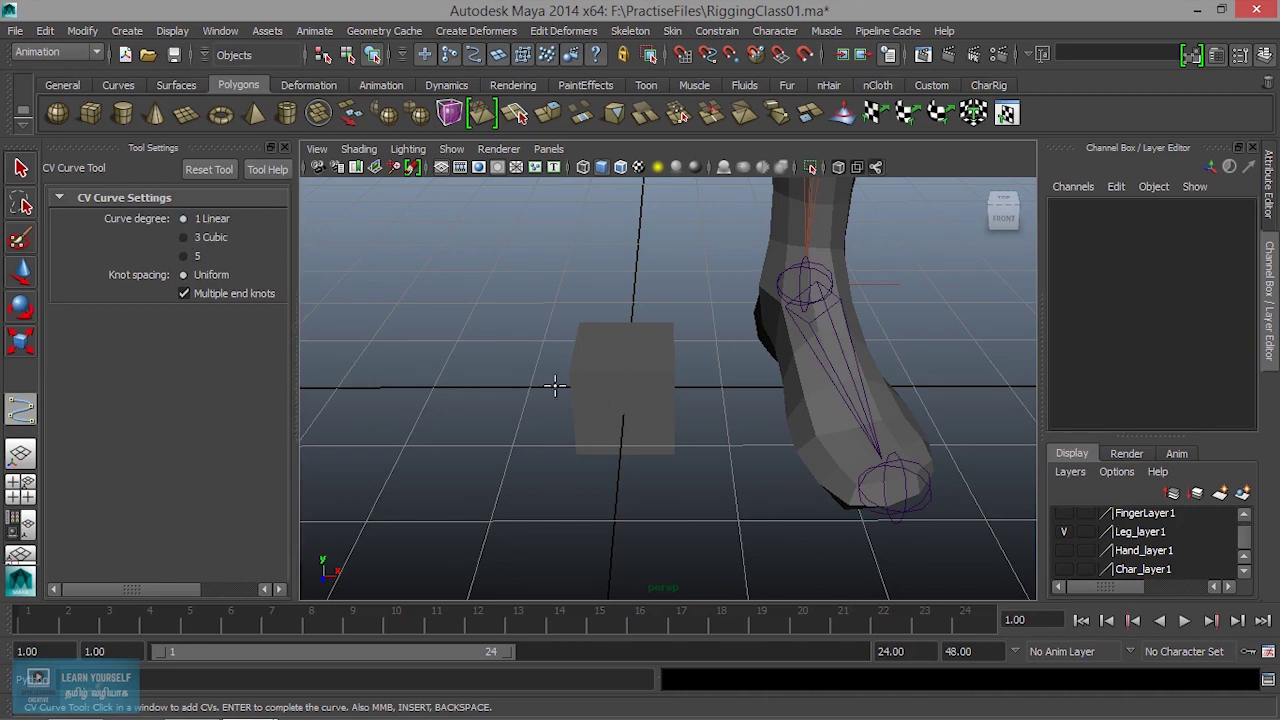
pyautogui.keyDown('alt'); pyautogui.moveTo(623, 437); pyautogui.dragTo(523, 408); pyautogui.keyUp('alt')
pyautogui.keyDown('alt'); pyautogui.moveTo(523, 408); pyautogui.dragTo(691, 414, button='right'); pyautogui.keyUp('alt')
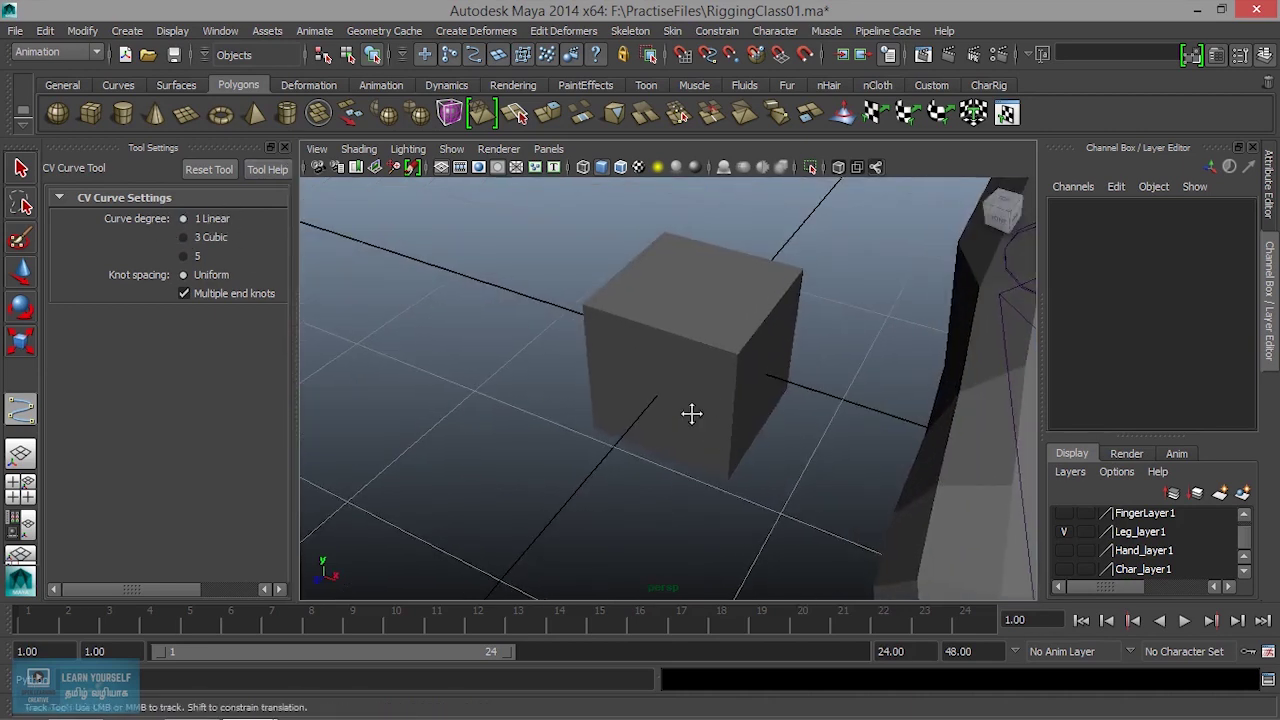
pyautogui.keyDown('alt'); pyautogui.moveTo(691, 414); pyautogui.dragTo(484, 455); pyautogui.keyUp('alt')
pyautogui.press('4')
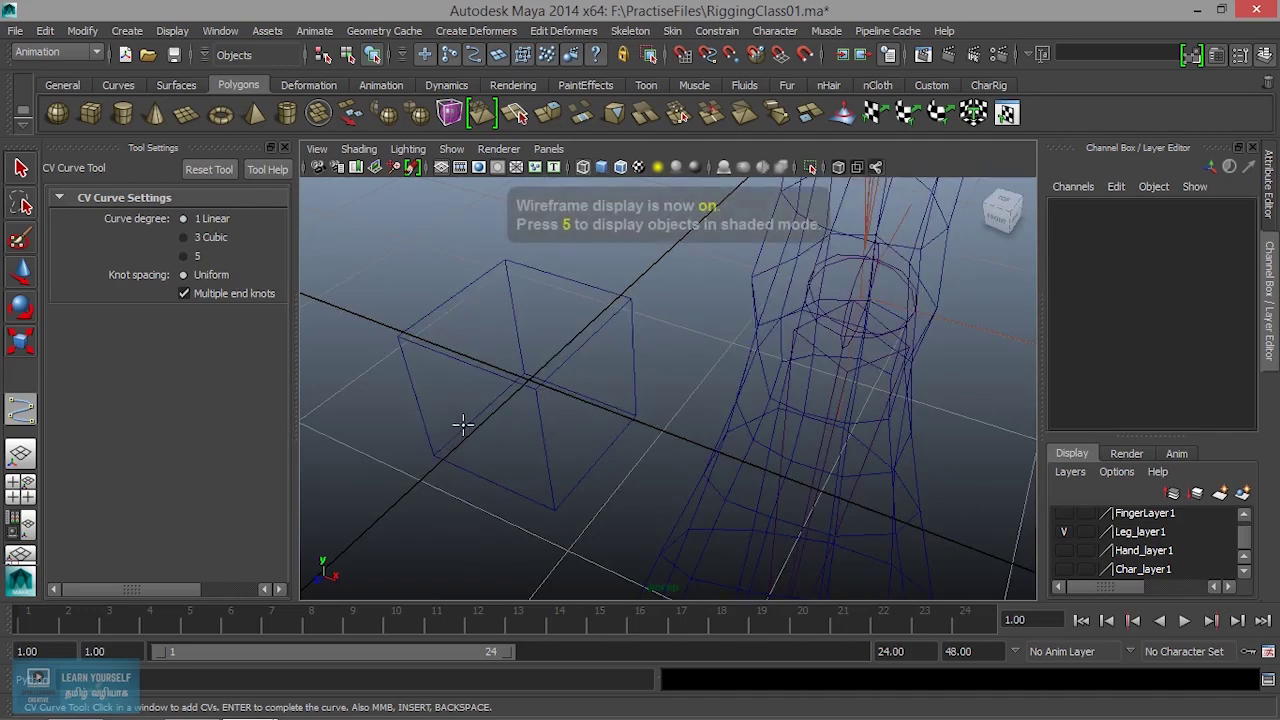
pyautogui.keyDown('alt'); pyautogui.moveTo(536, 283); pyautogui.dragTo(571, 346); pyautogui.keyUp('alt')
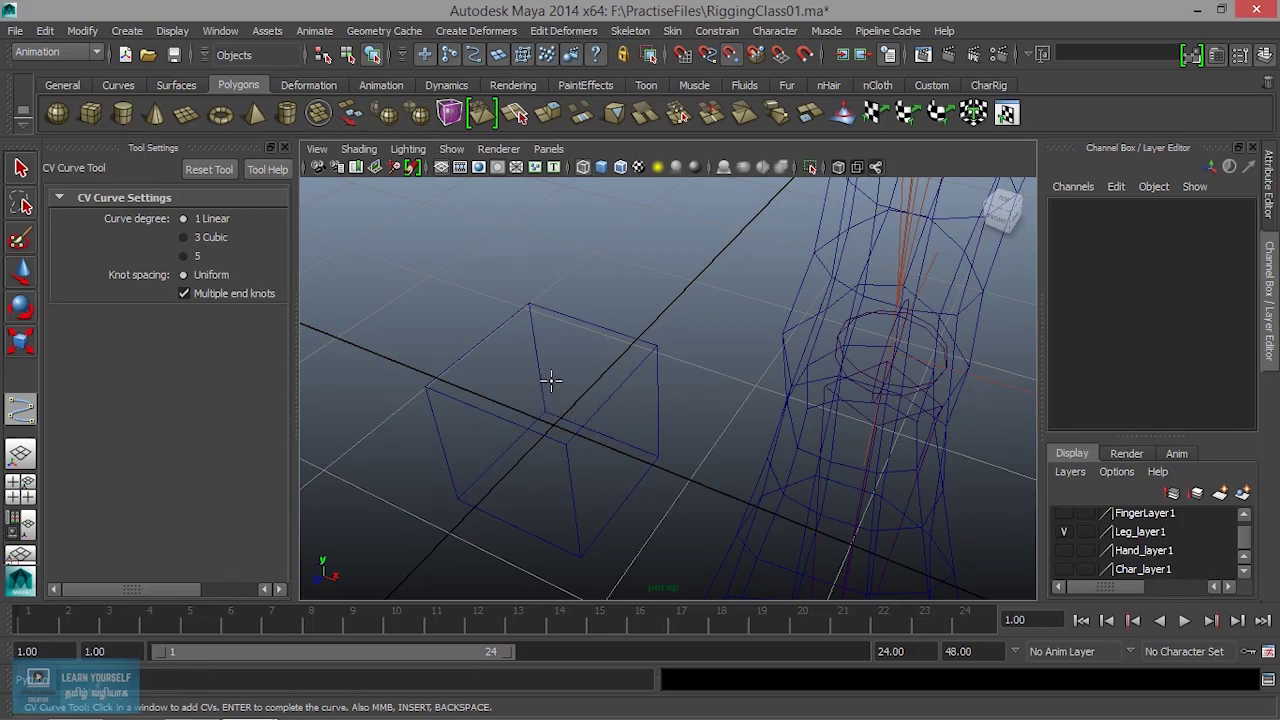
# Trace the cube's first face and front edges with linear curve points
pyautogui.click(529, 302)
pyautogui.click(657, 346)
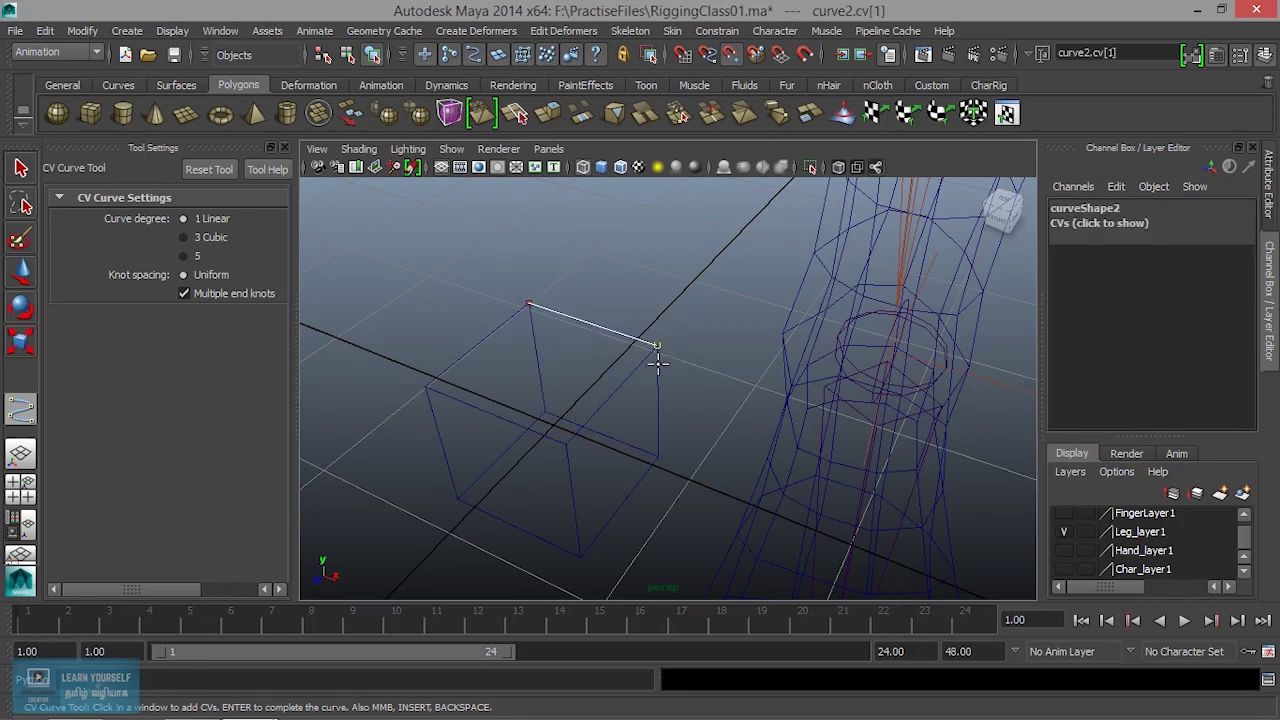
pyautogui.click(566, 445)
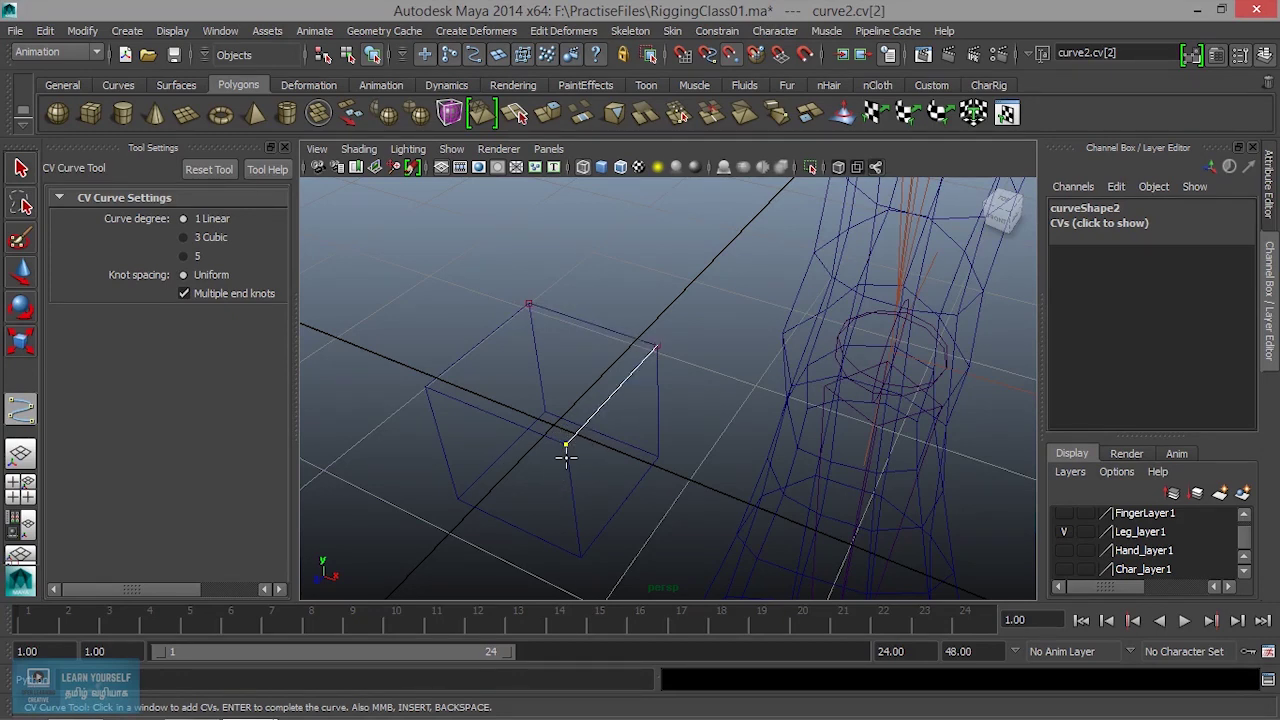
pyautogui.click(427, 387)
pyautogui.click(529, 303)
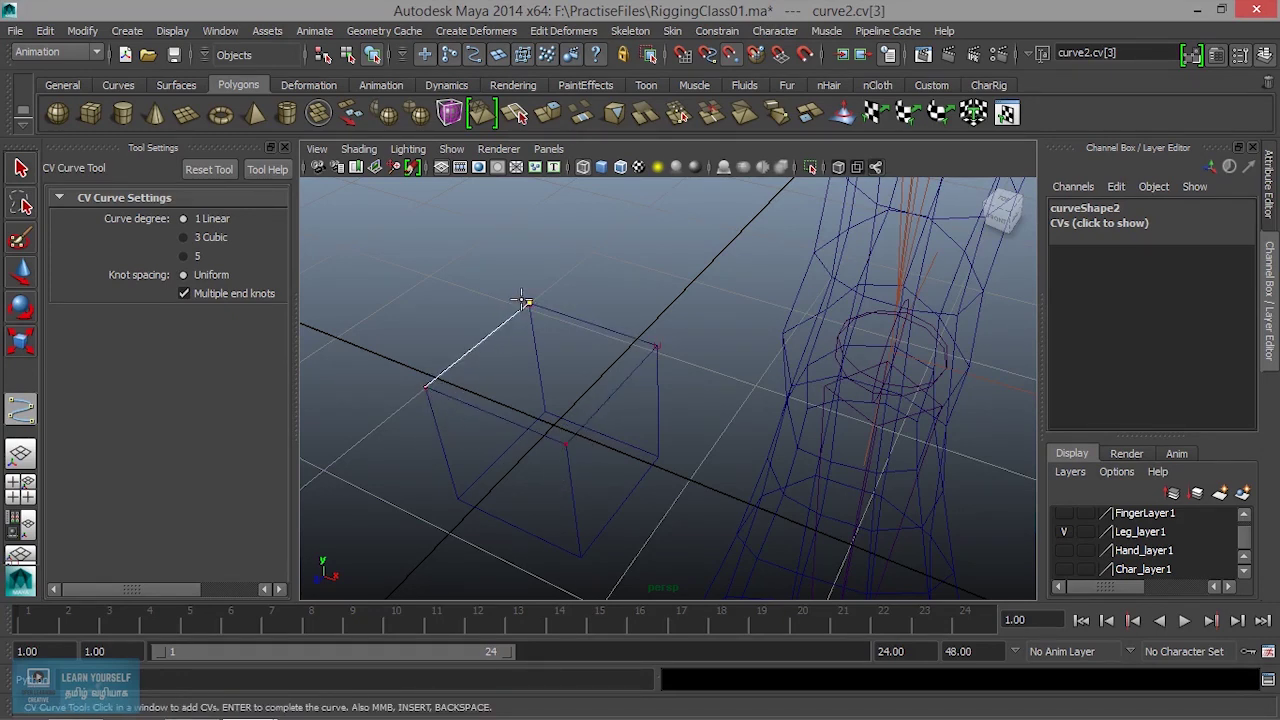
pyautogui.click(545, 409)
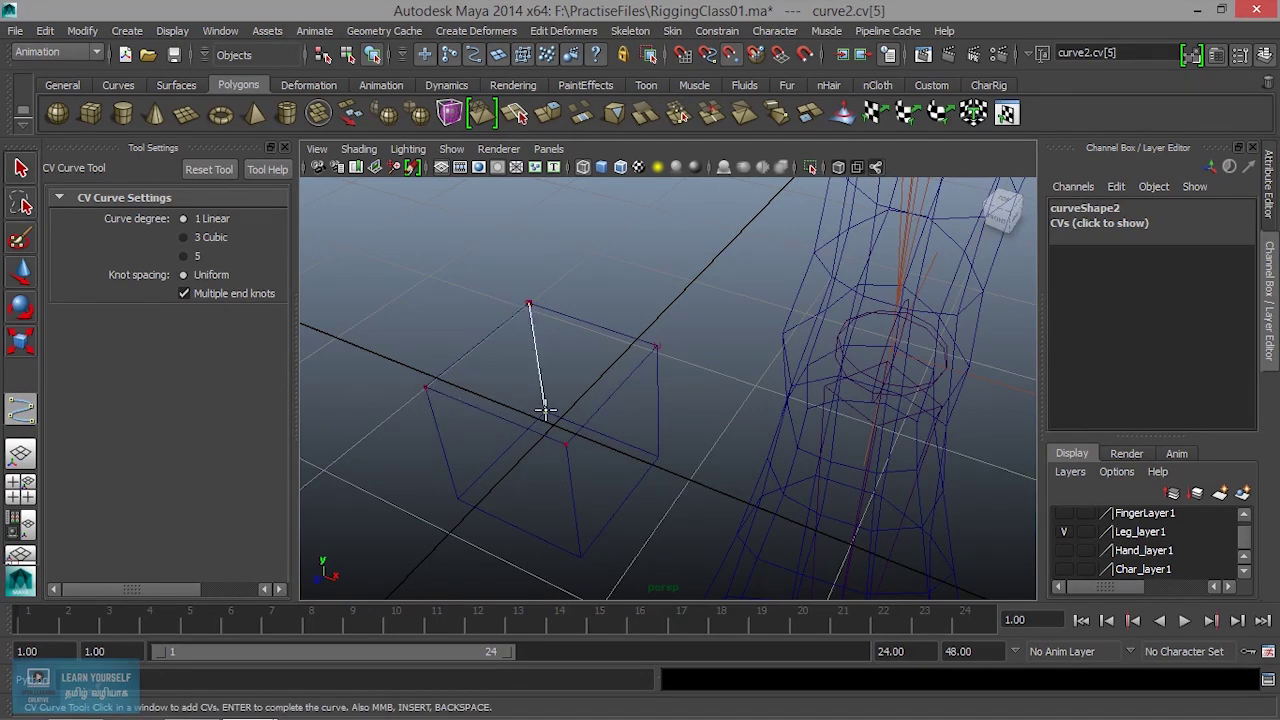
pyautogui.click(655, 455)
pyautogui.click(656, 346)
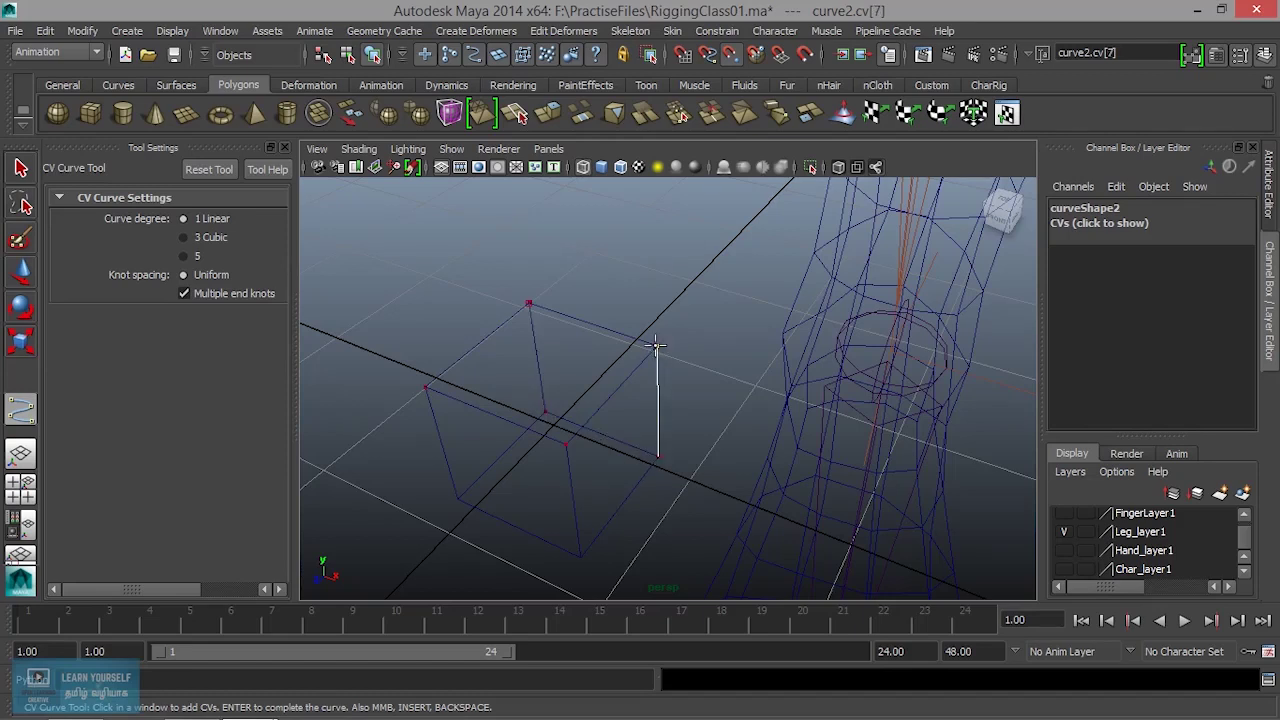
pyautogui.click(565, 445)
pyautogui.click(579, 555)
pyautogui.click(657, 457)
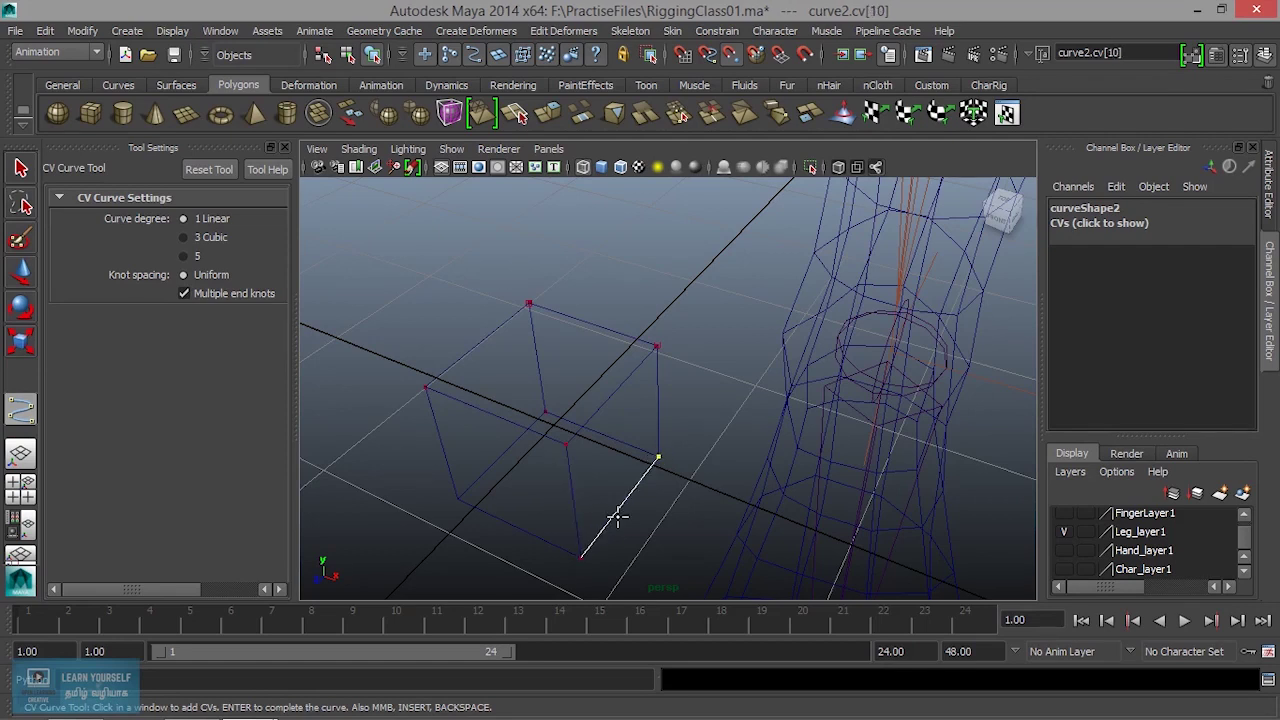
# Trace the remaining back and bottom edges, closing the curve at the starting corner
pyautogui.click(580, 556)
pyautogui.click(458, 499)
pyautogui.click(423, 388)
pyautogui.click(530, 303)
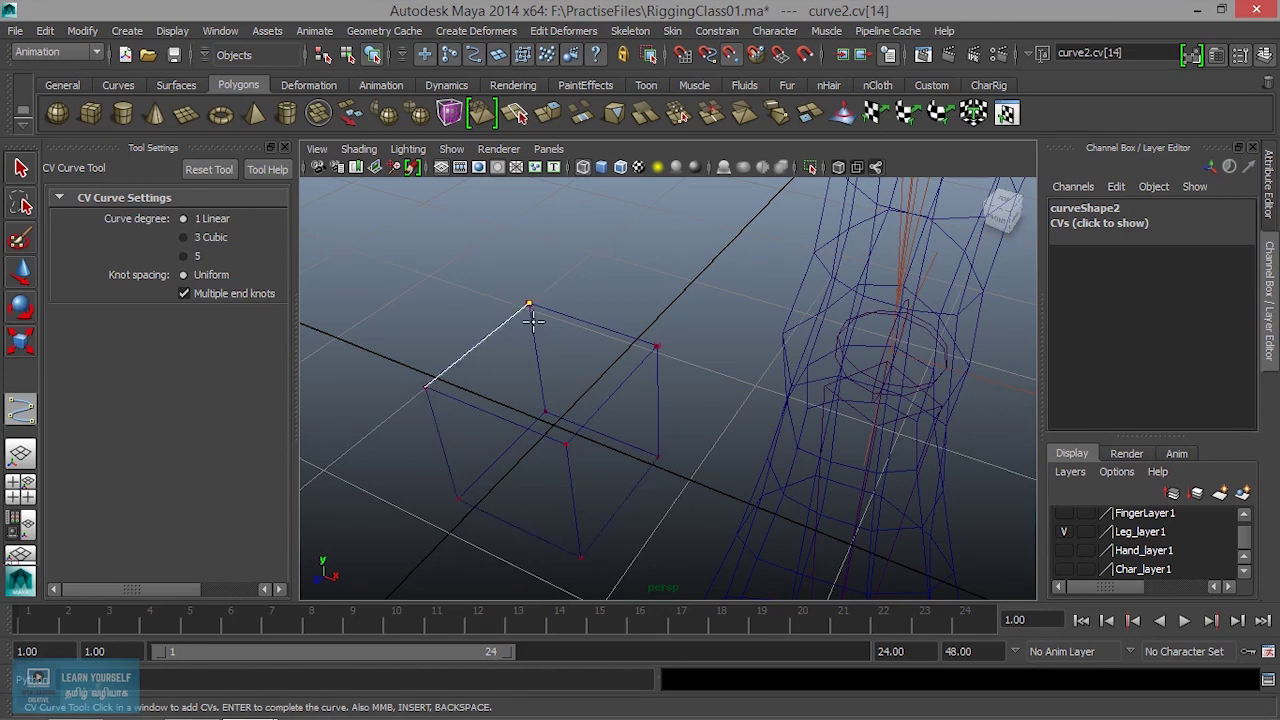
pyautogui.click(545, 410)
pyautogui.click(458, 499)
pyautogui.click(546, 409)
pyautogui.click(657, 455)
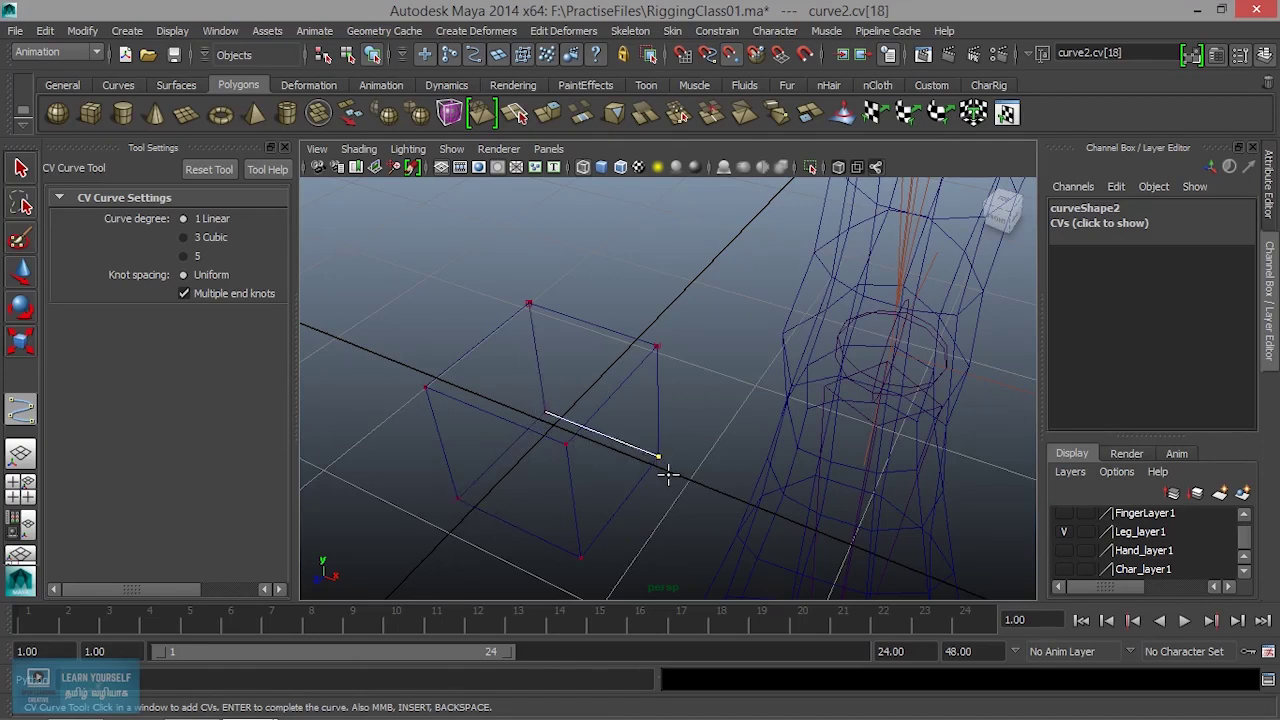
pyautogui.click(656, 347)
pyautogui.click(529, 303)
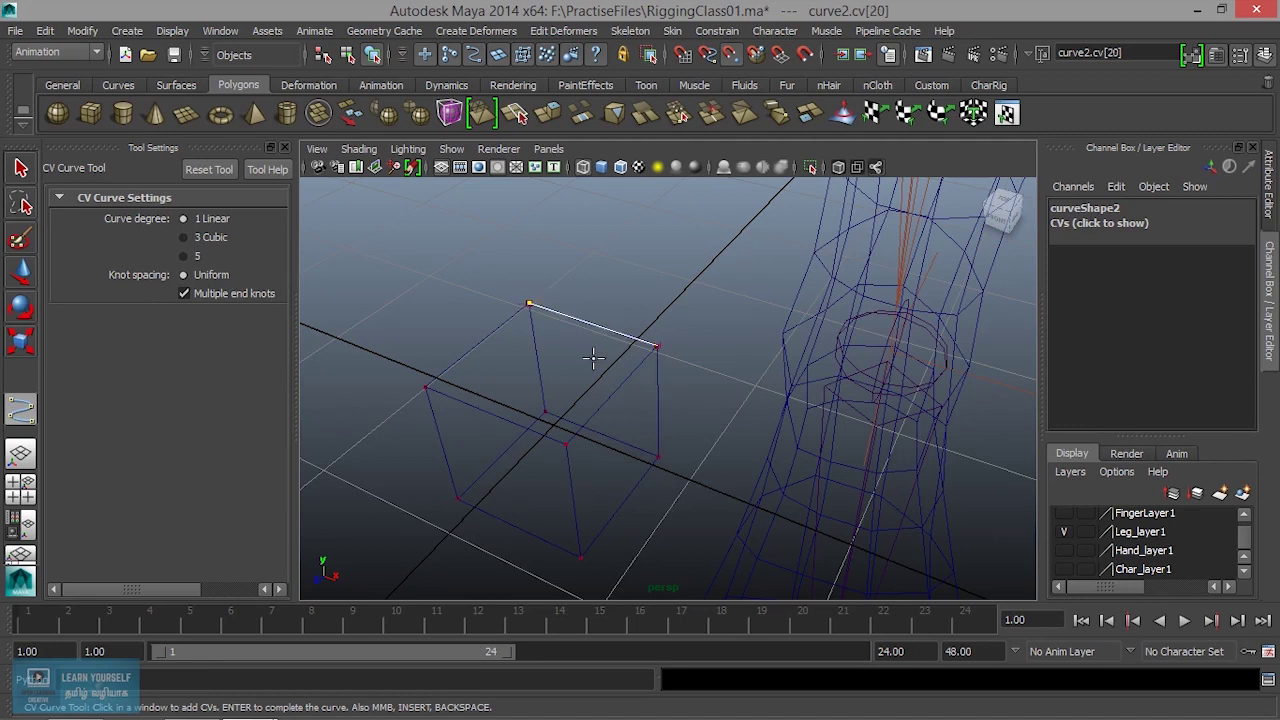
# Switch to shaded display and delete the template polygon cube pCube1
pyautogui.press('w')
pyautogui.moveTo(600, 447)
pyautogui.keyDown('alt'); pyautogui.mouseDown()
pyautogui.moveTo(557, 466)
pyautogui.moveTo(592, 393)
pyautogui.mouseUp(); pyautogui.keyUp('alt')
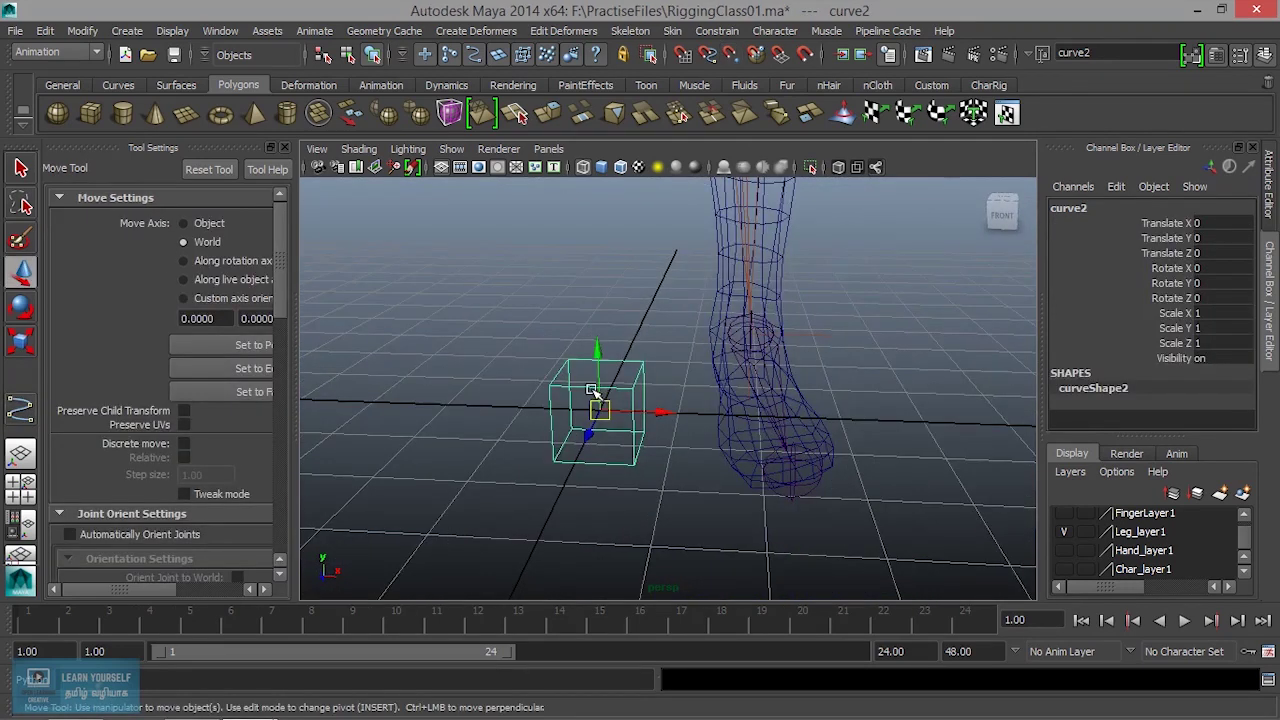
pyautogui.press('5')
pyautogui.click(610, 437)
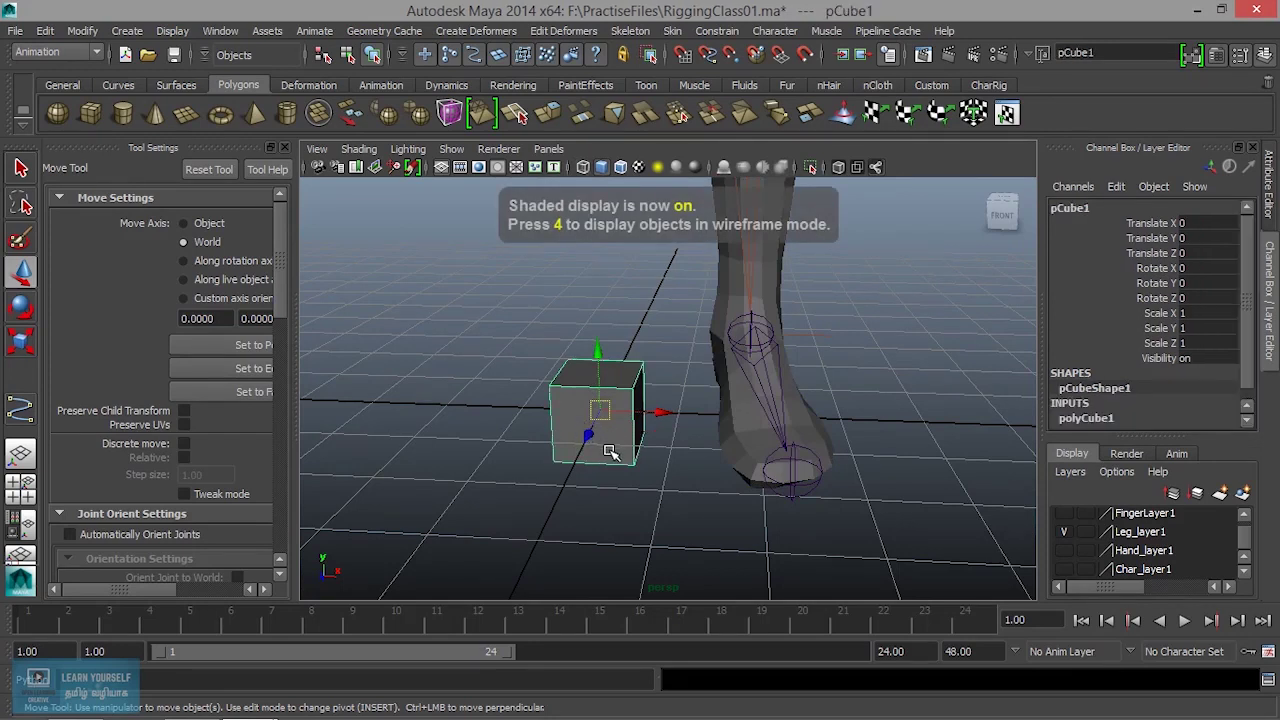
pyautogui.moveTo(655, 411)
pyautogui.mouseDown()
pyautogui.moveTo(480, 400)
pyautogui.moveTo(452, 412)
pyautogui.mouseUp()
pyautogui.moveTo(634, 480)
pyautogui.keyDown('alt'); pyautogui.mouseDown()
pyautogui.moveTo(608, 443)
pyautogui.moveTo(600, 457)
pyautogui.moveTo(543, 401)
pyautogui.mouseUp(); pyautogui.keyUp('alt')
pyautogui.moveTo(543, 401)
pyautogui.keyDown('alt'); pyautogui.mouseDown(button='right')
pyautogui.moveTo(803, 466)
pyautogui.moveTo(794, 451)
pyautogui.moveTo(684, 450)
pyautogui.mouseUp(button='right'); pyautogui.keyUp('alt')
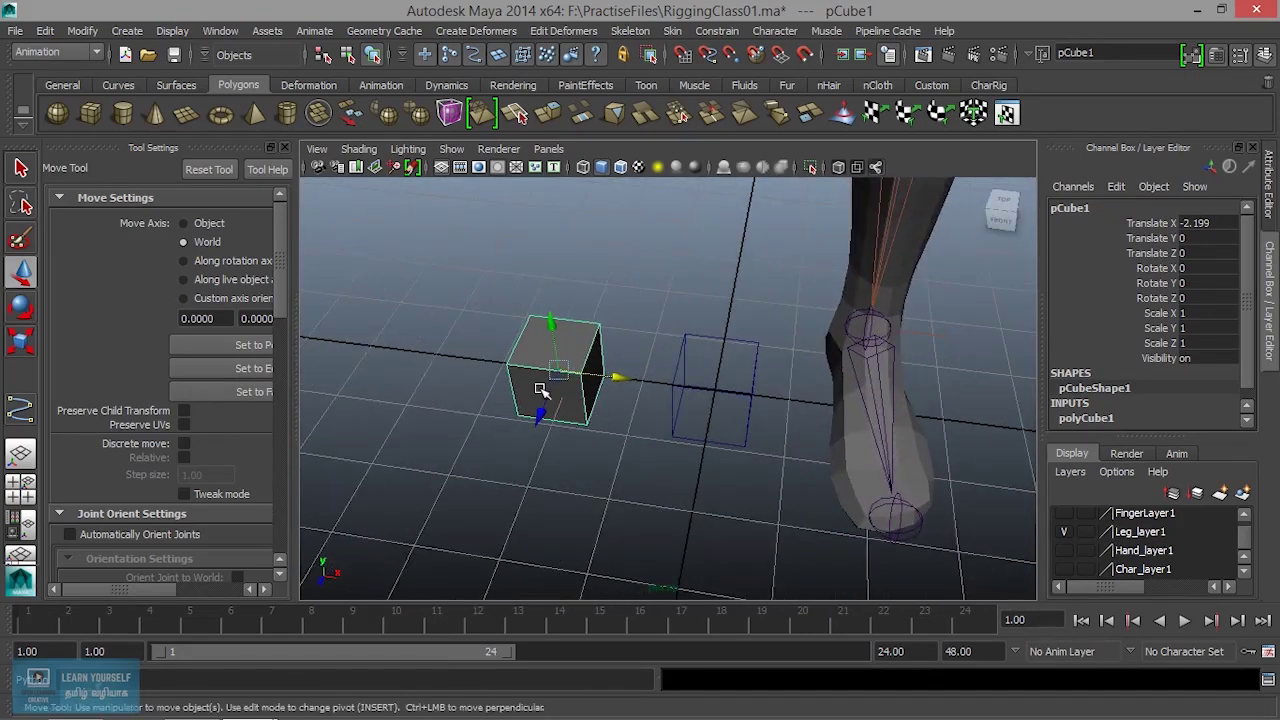
pyautogui.press('Delete')
# Select curve2, hide Tool Settings, and return to object selection mode with F8
pyautogui.click(730, 437)
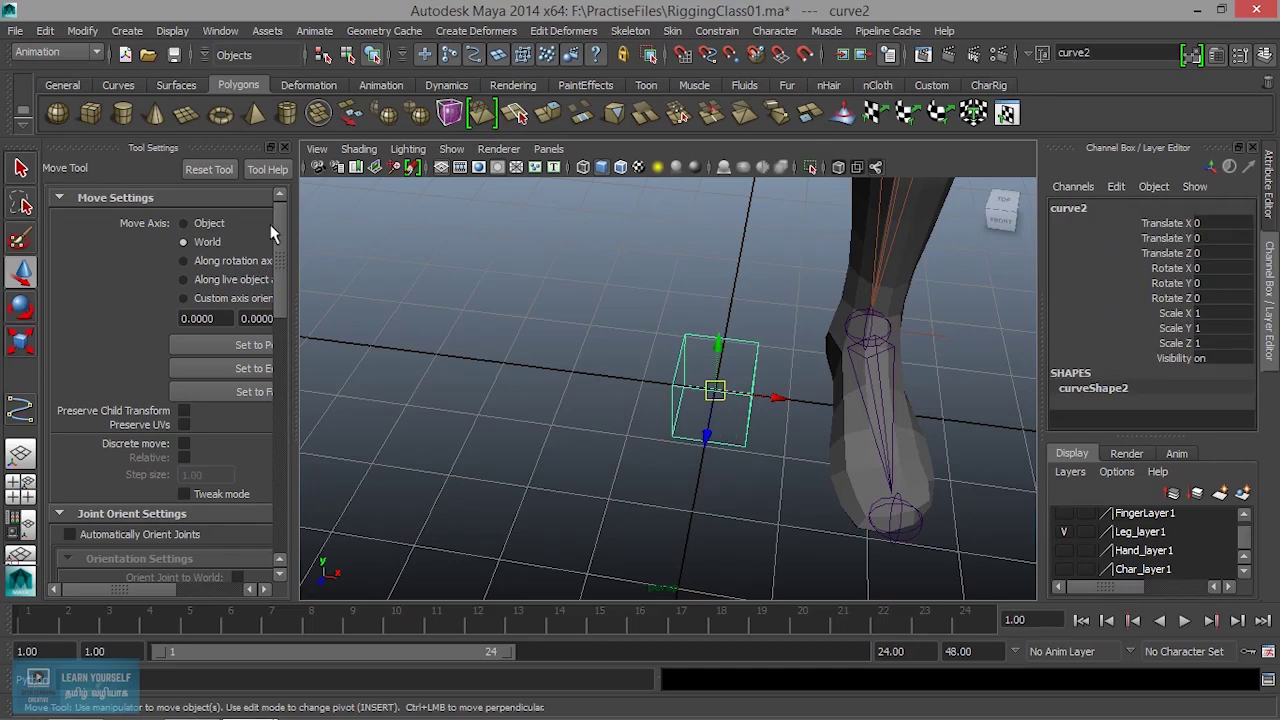
pyautogui.click(281, 147)
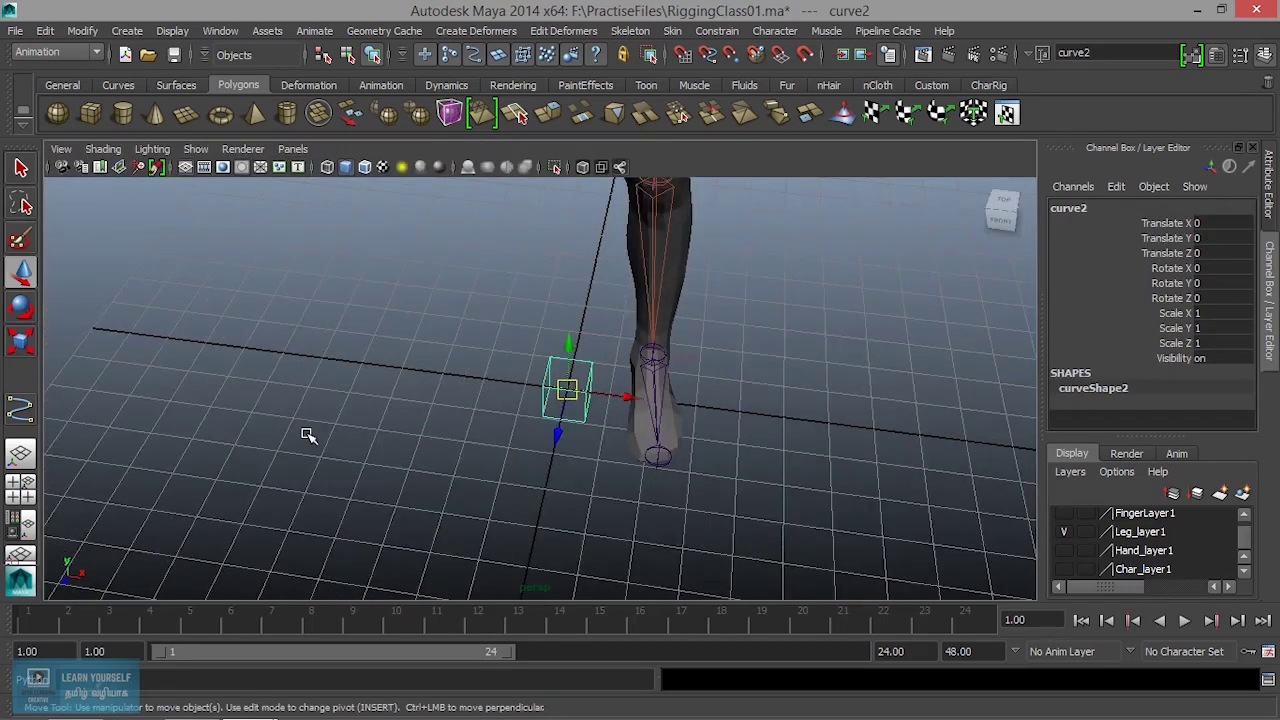
pyautogui.press('F12')
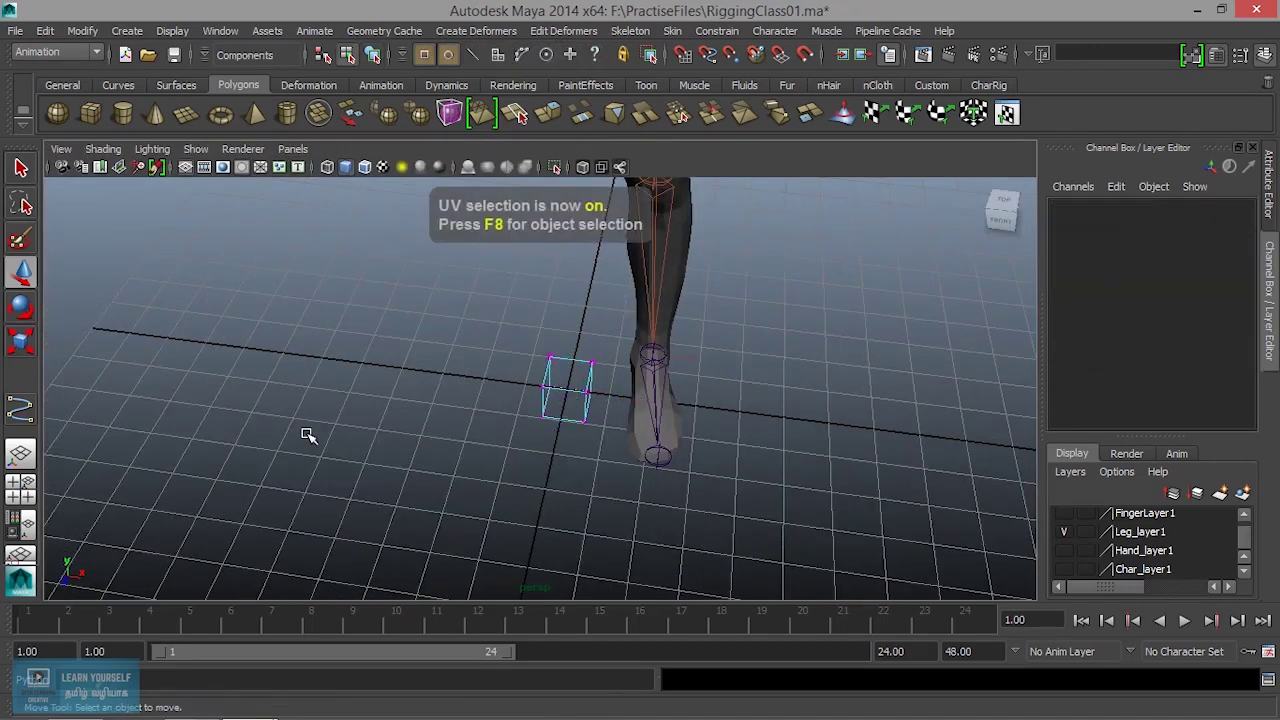
pyautogui.hotkey('ctrl', 'z')
pyautogui.press('F9')
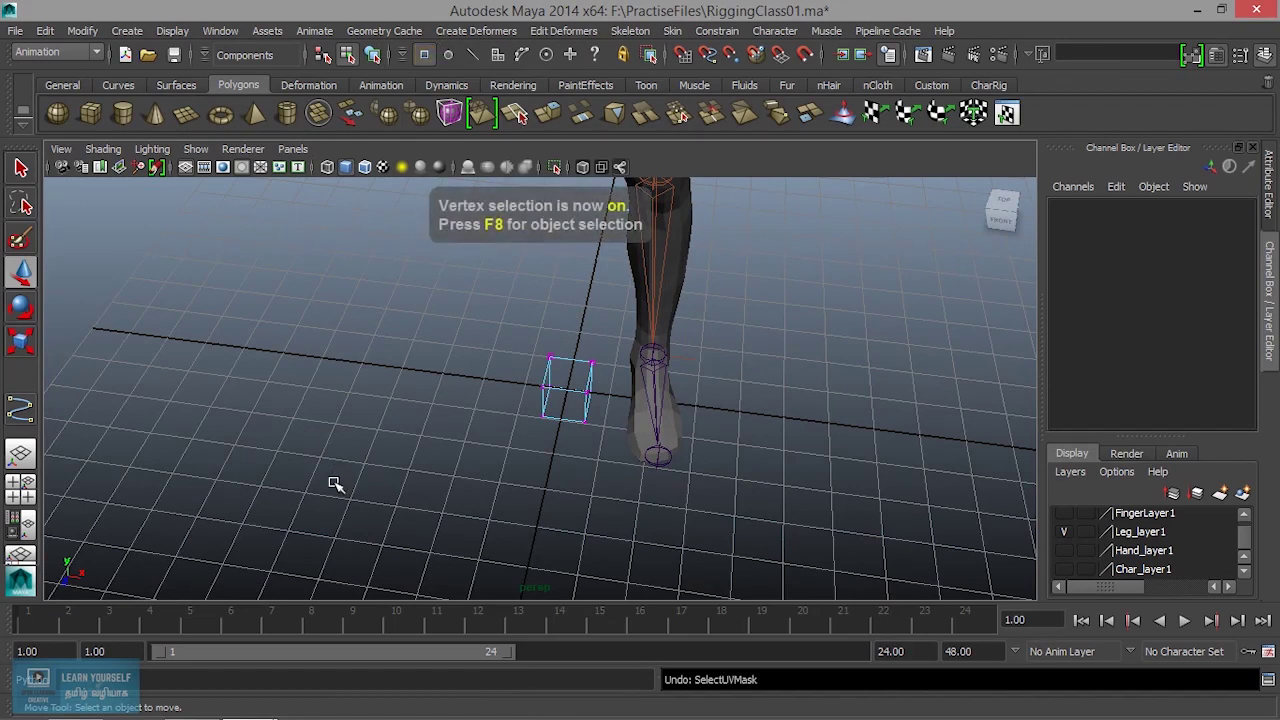
pyautogui.press('F8')
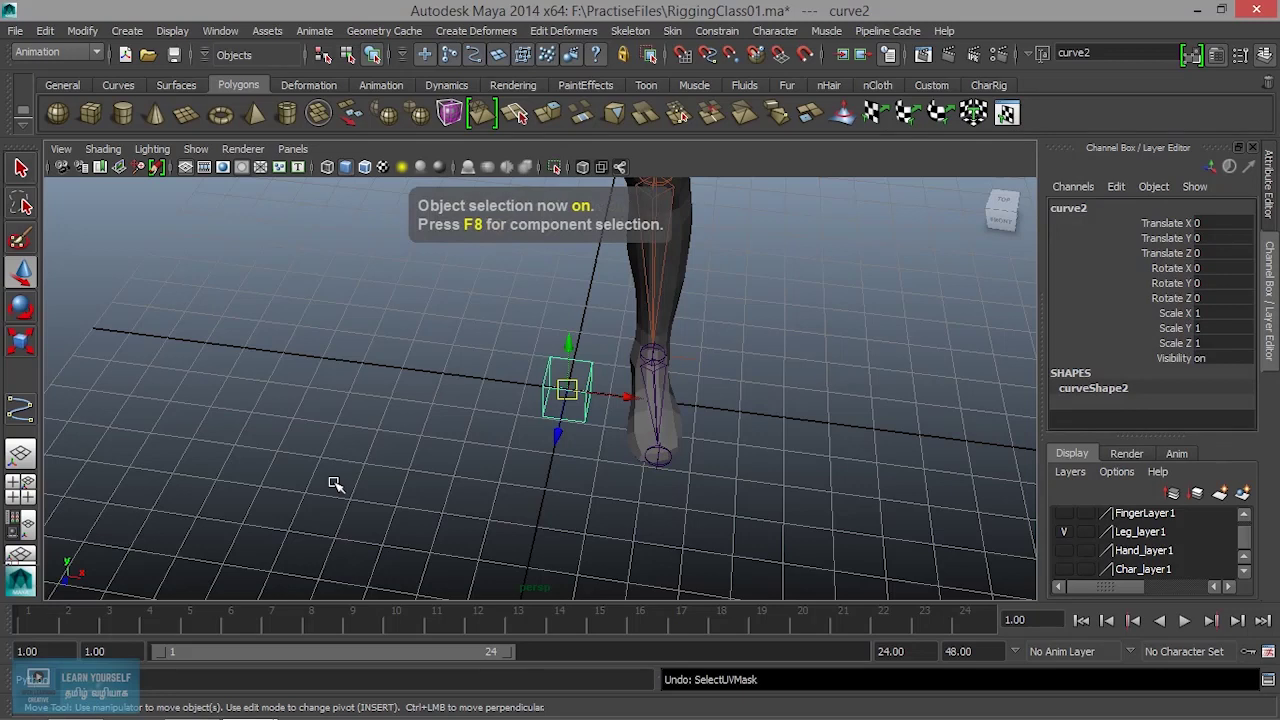
pyautogui.press('XF86MonBrightnessDown')
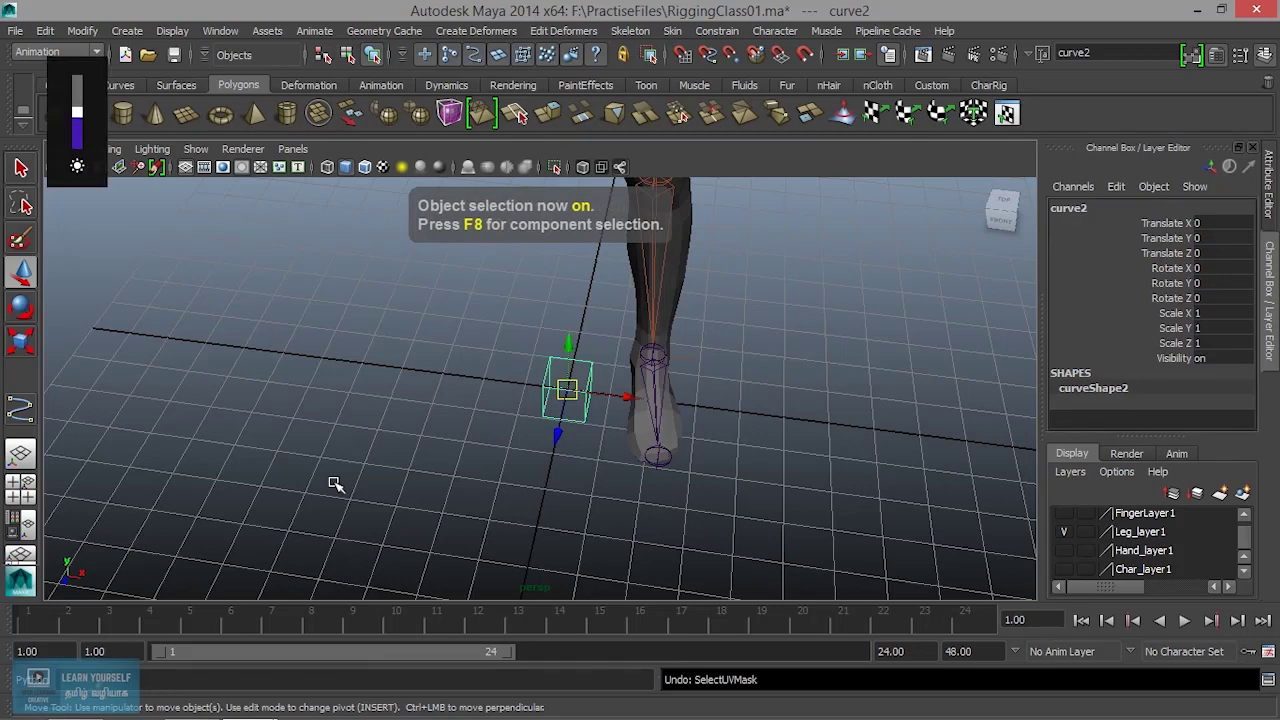
pyautogui.moveTo(335, 484)
pyautogui.keyDown('alt'); pyautogui.mouseDown()
pyautogui.moveTo(595, 498)
pyautogui.moveTo(720, 411)
pyautogui.moveTo(737, 466)
pyautogui.moveTo(703, 469)
pyautogui.mouseUp(); pyautogui.keyUp('alt')
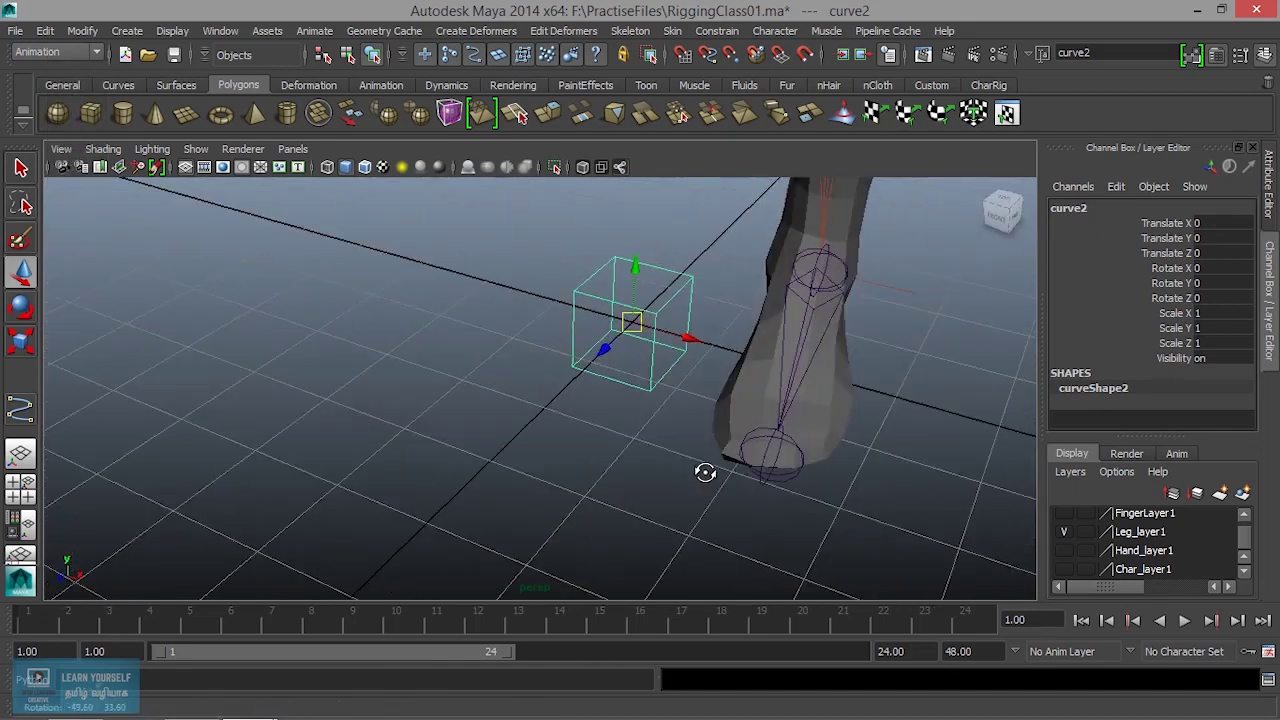
# Move the box curve along X onto the foot
pyautogui.moveTo(600, 355)
pyautogui.mouseDown()
pyautogui.moveTo(694, 337)
pyautogui.moveTo(874, 377)
pyautogui.moveTo(615, 465)
pyautogui.mouseUp()
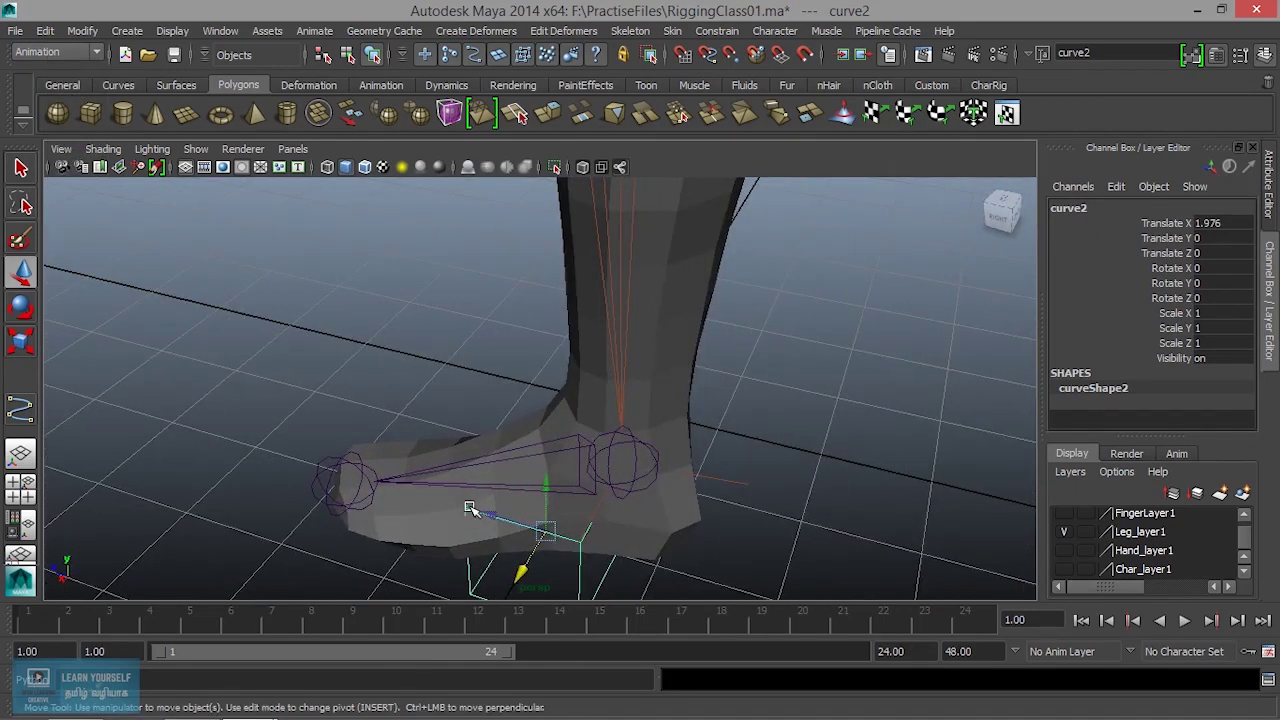
pyautogui.scroll(-2, 523, 531)
pyautogui.scroll(-2, 523, 531)
pyautogui.scroll(-2, 530, 515)
# In the side view, raise the curve along Y to Translate 1.976, 0.584, -0.011
pyautogui.press('space')
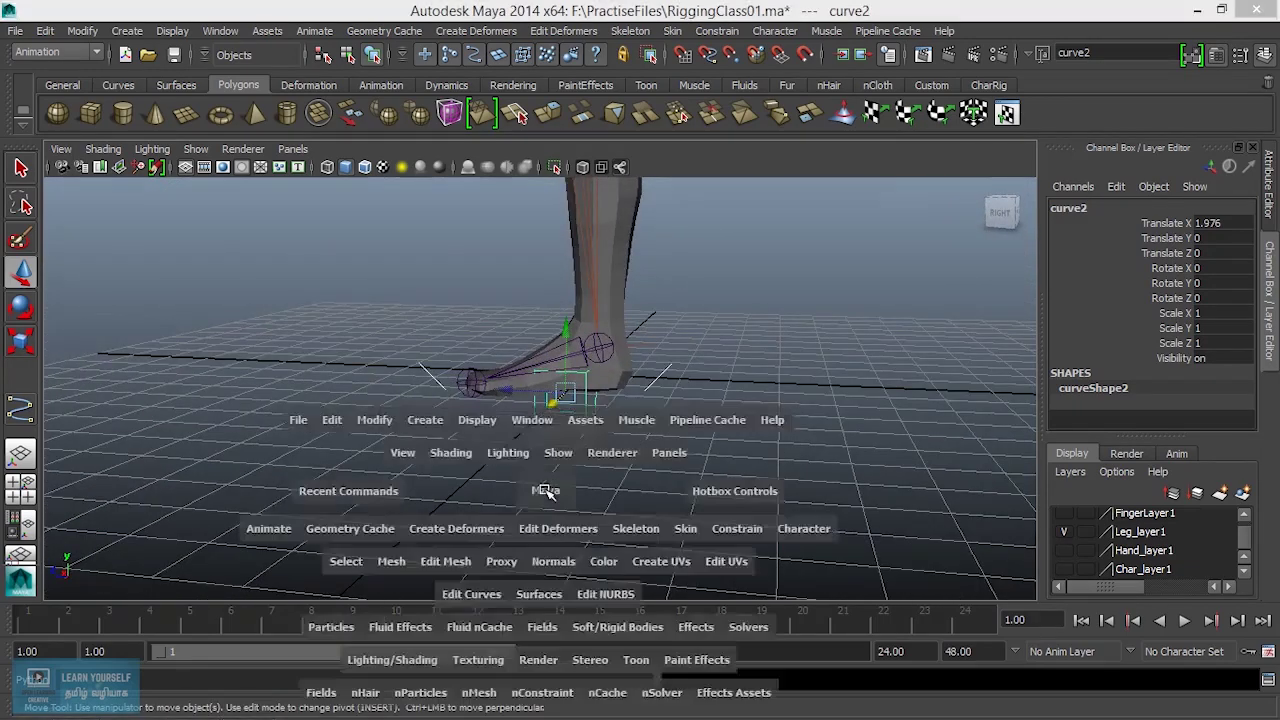
pyautogui.press('space')
pyautogui.press('f')
pyautogui.scroll(-2, 651, 530)
pyautogui.scroll(-2, 645, 528)
pyautogui.scroll(-2, 646, 528)
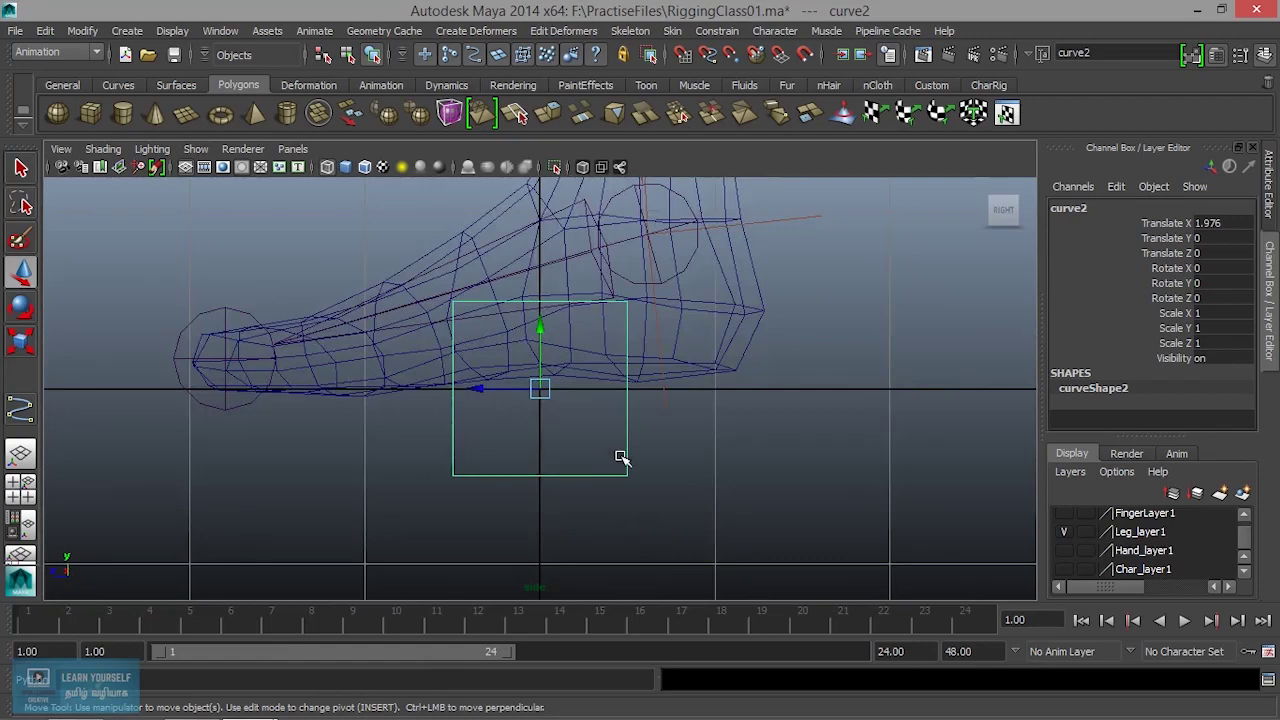
pyautogui.keyDown('alt'); pyautogui.moveTo(621, 458); pyautogui.dragTo(608, 549, button='middle'); pyautogui.keyUp('alt')
pyautogui.moveTo(525, 492); pyautogui.dragTo(527, 390)
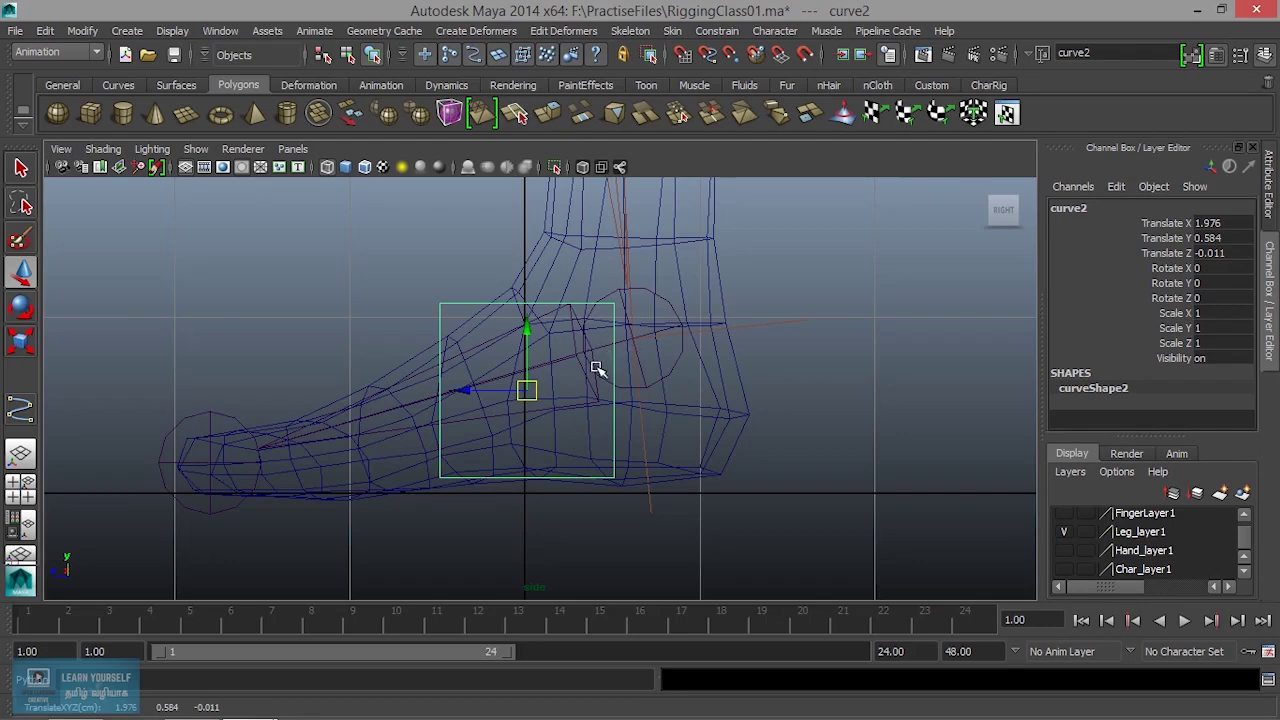
# Return to perspective, frame the box curve, and open the viewport Show menu
pyautogui.press('space')
pyautogui.press('space')
pyautogui.moveTo(674, 423)
pyautogui.keyDown('alt'); pyautogui.mouseDown(button='right')
pyautogui.moveTo(625, 392)
pyautogui.moveTo(737, 480)
pyautogui.mouseUp(button='right'); pyautogui.keyUp('alt')
pyautogui.keyDown('alt'); pyautogui.moveTo(474, 417); pyautogui.dragTo(731, 451, button='right'); pyautogui.keyUp('alt')
pyautogui.keyDown('alt'); pyautogui.moveTo(731, 451); pyautogui.dragTo(497, 336); pyautogui.keyUp('alt')
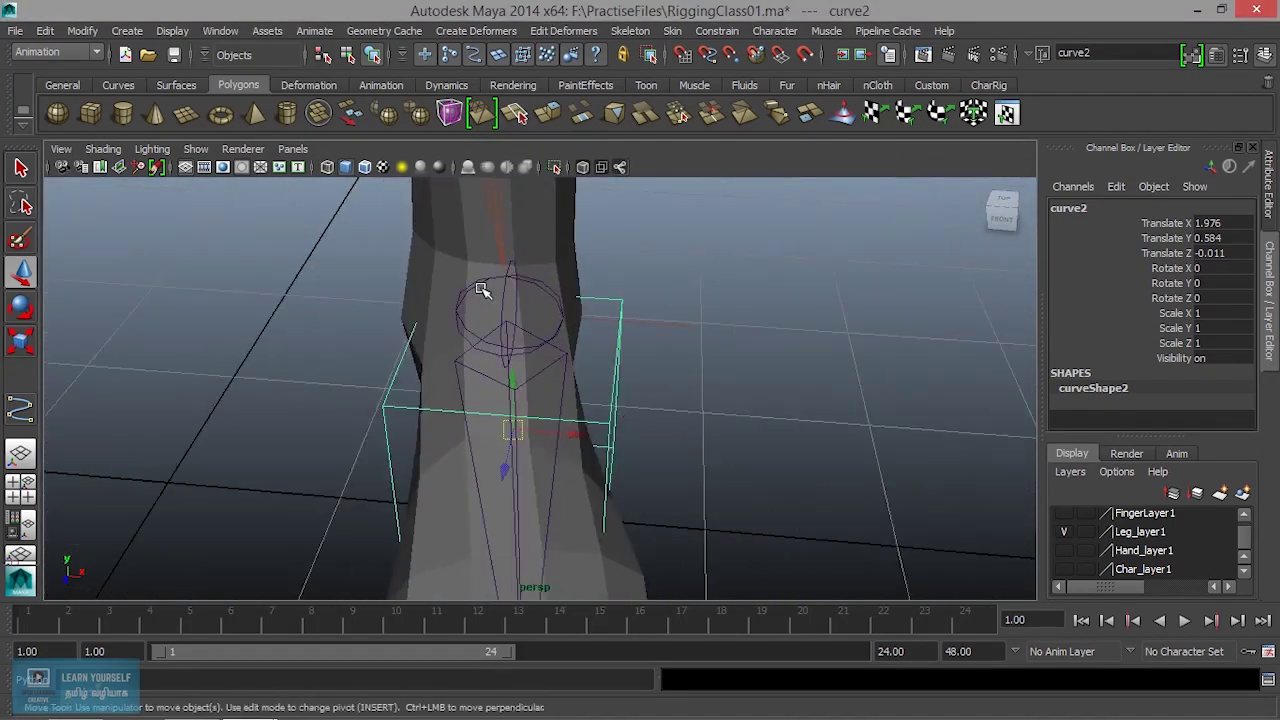
pyautogui.click(195, 149)
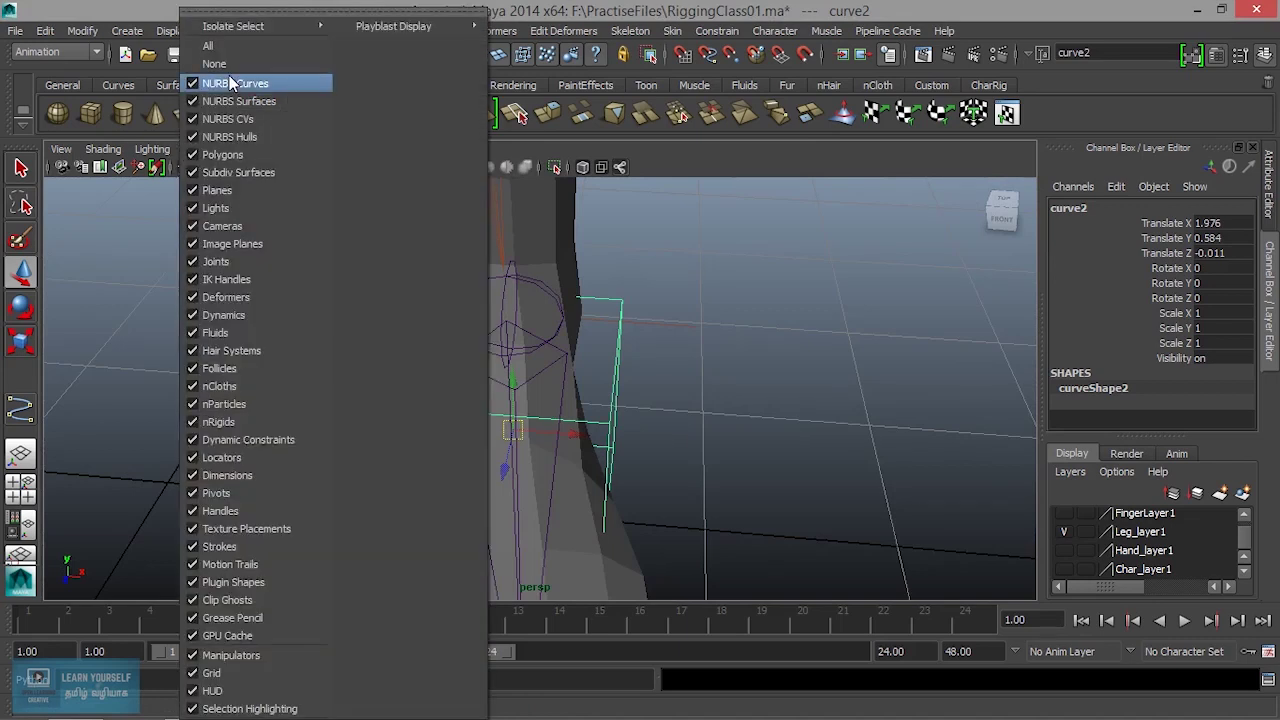
# Toggle a Show menu display option and shift the box curve over the ankle
pyautogui.click(222, 154)
pyautogui.moveTo(680, 371)
pyautogui.keyDown('alt'); pyautogui.mouseDown()
pyautogui.moveTo(549, 413)
pyautogui.moveTo(609, 394)
pyautogui.moveTo(559, 422)
pyautogui.mouseUp(); pyautogui.keyUp('alt')
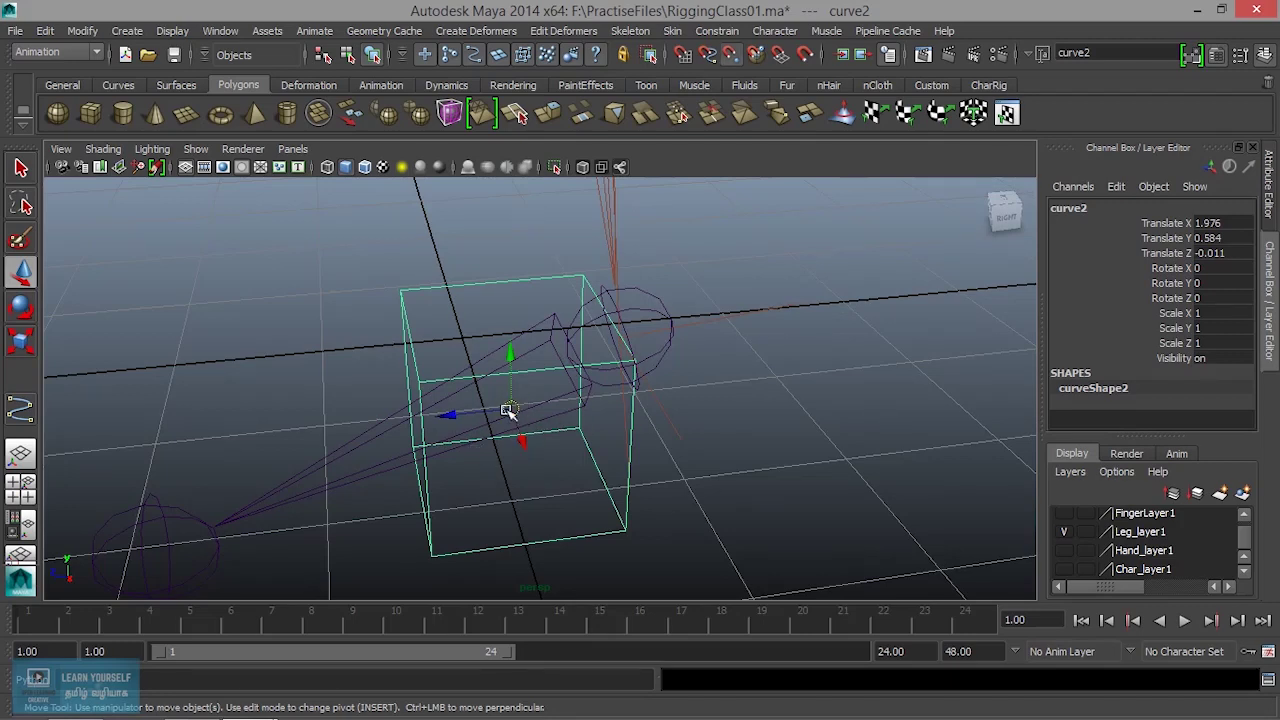
pyautogui.moveTo(509, 411); pyautogui.dragTo(620, 338)
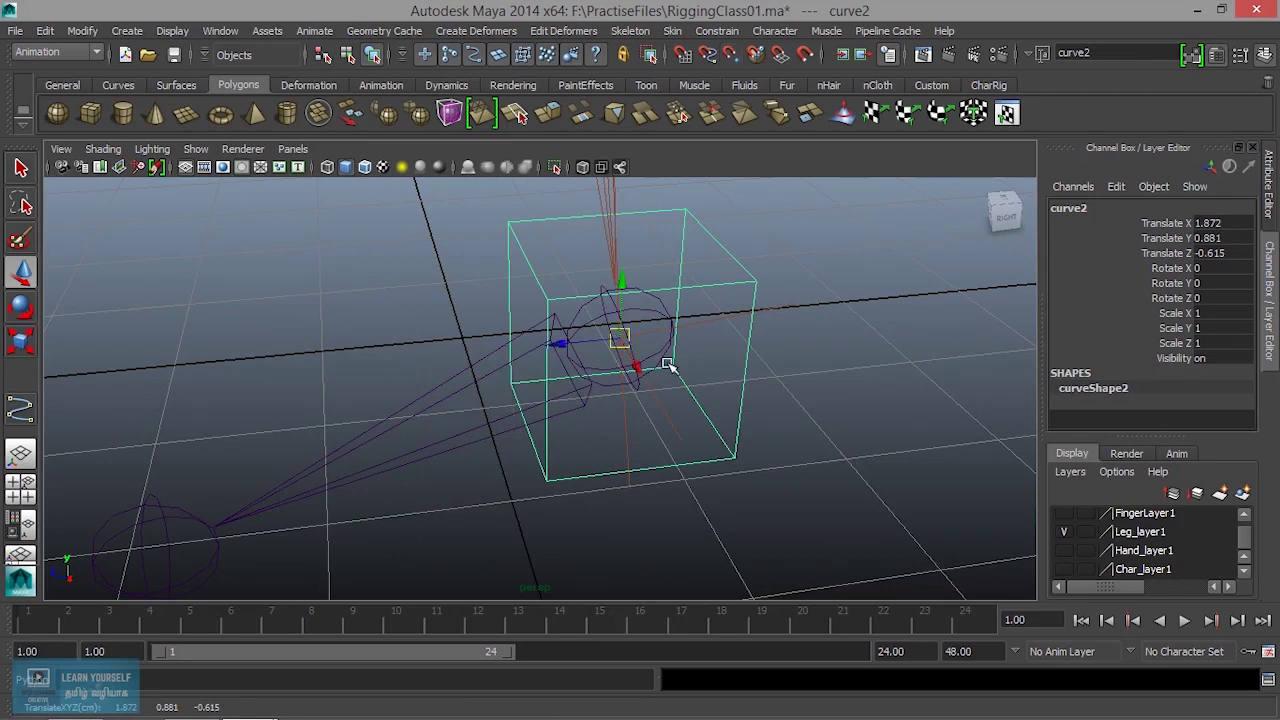
pyautogui.moveTo(540, 380)
pyautogui.keyDown('alt'); pyautogui.mouseDown()
pyautogui.moveTo(749, 366)
pyautogui.moveTo(486, 380)
pyautogui.moveTo(540, 340)
pyautogui.mouseUp(); pyautogui.keyUp('alt')
pyautogui.moveTo(737, 264); pyautogui.dragTo(690, 266, button='right')
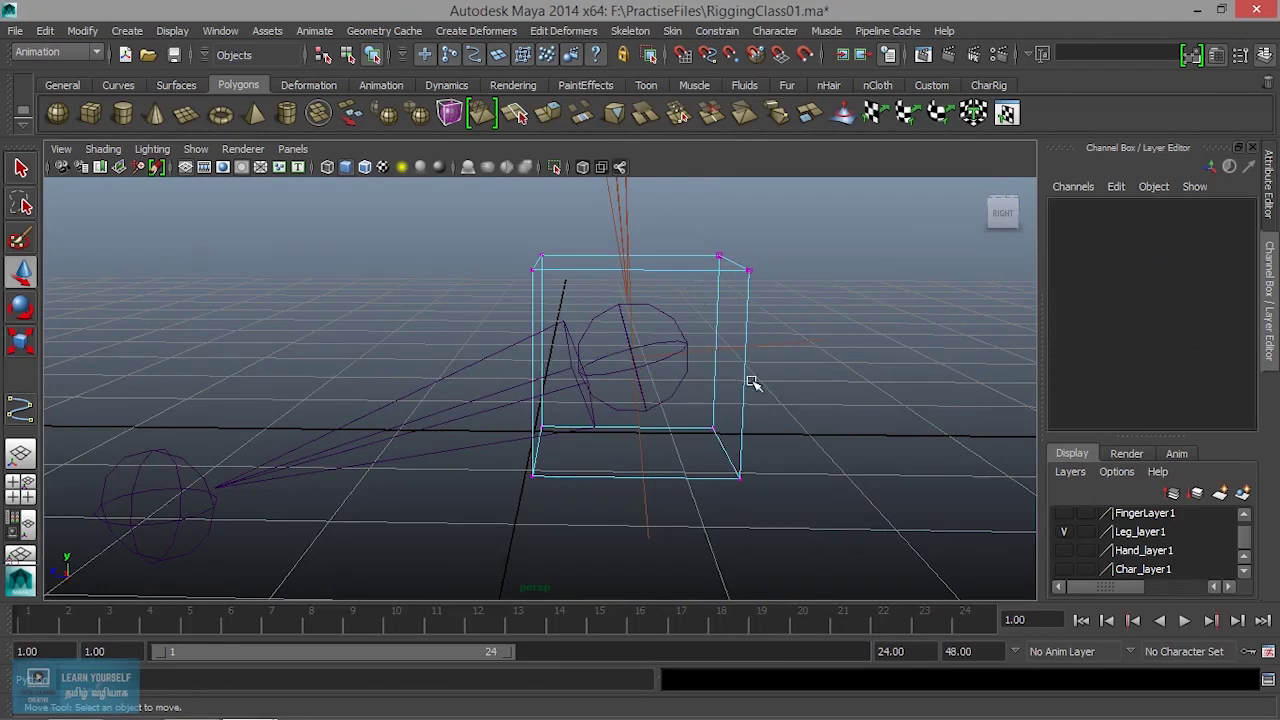
# In the maximized side view, hide IK handles from the viewport
pyautogui.press('space')
pyautogui.press('space')
pyautogui.scroll(-2, 617, 420)
pyautogui.scroll(-2, 617, 420)
pyautogui.scroll(2, 617, 418)
pyautogui.scroll(2, 618, 417)
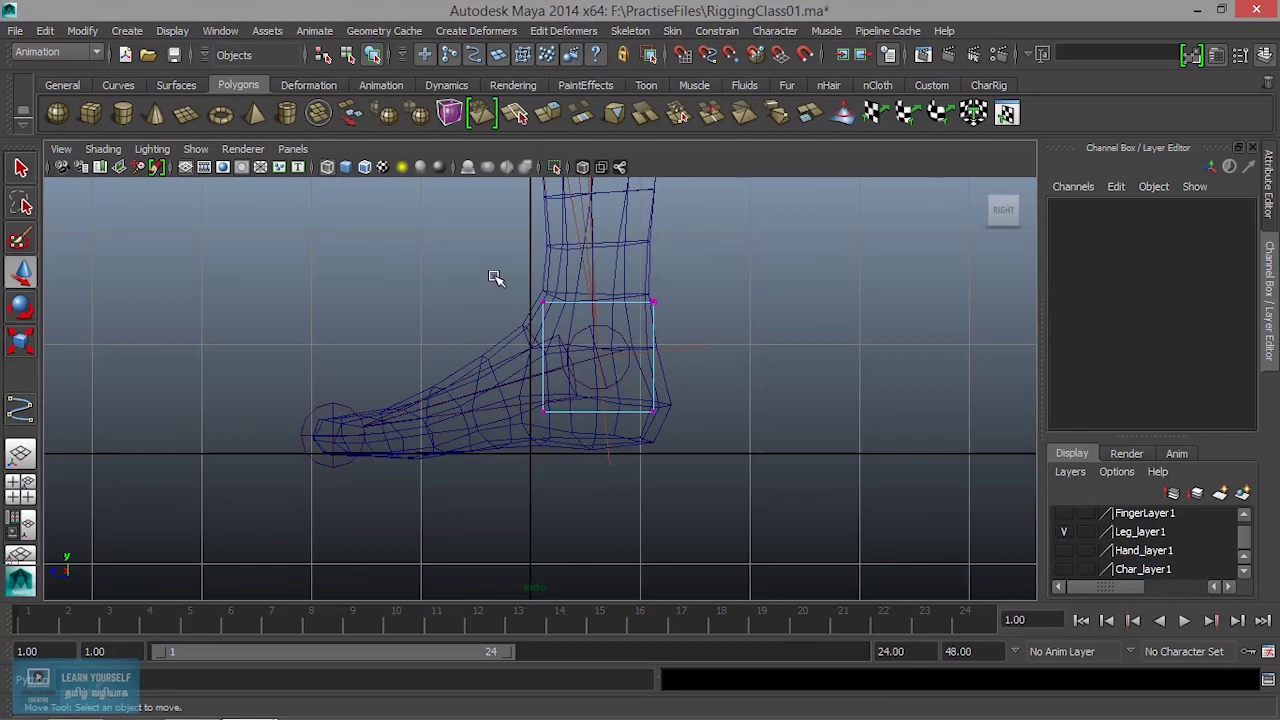
pyautogui.moveTo(493, 277); pyautogui.dragTo(670, 457)
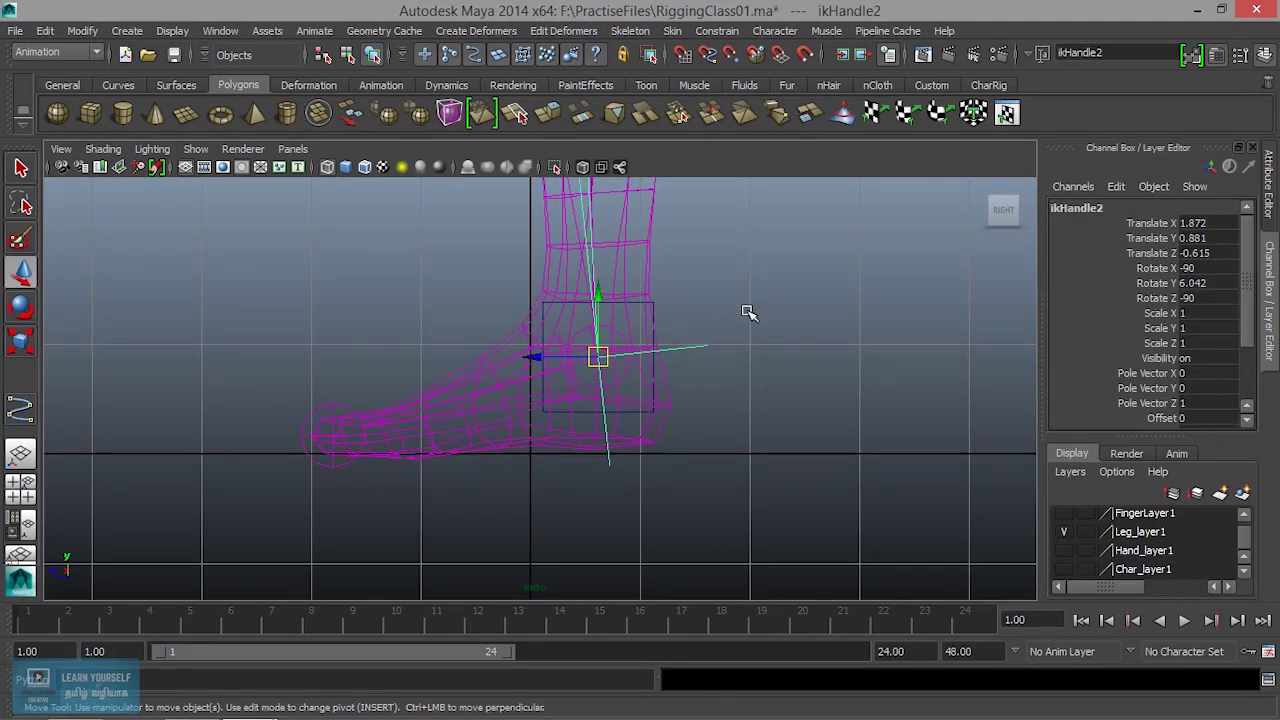
pyautogui.hotkey('ctrl', 'z')
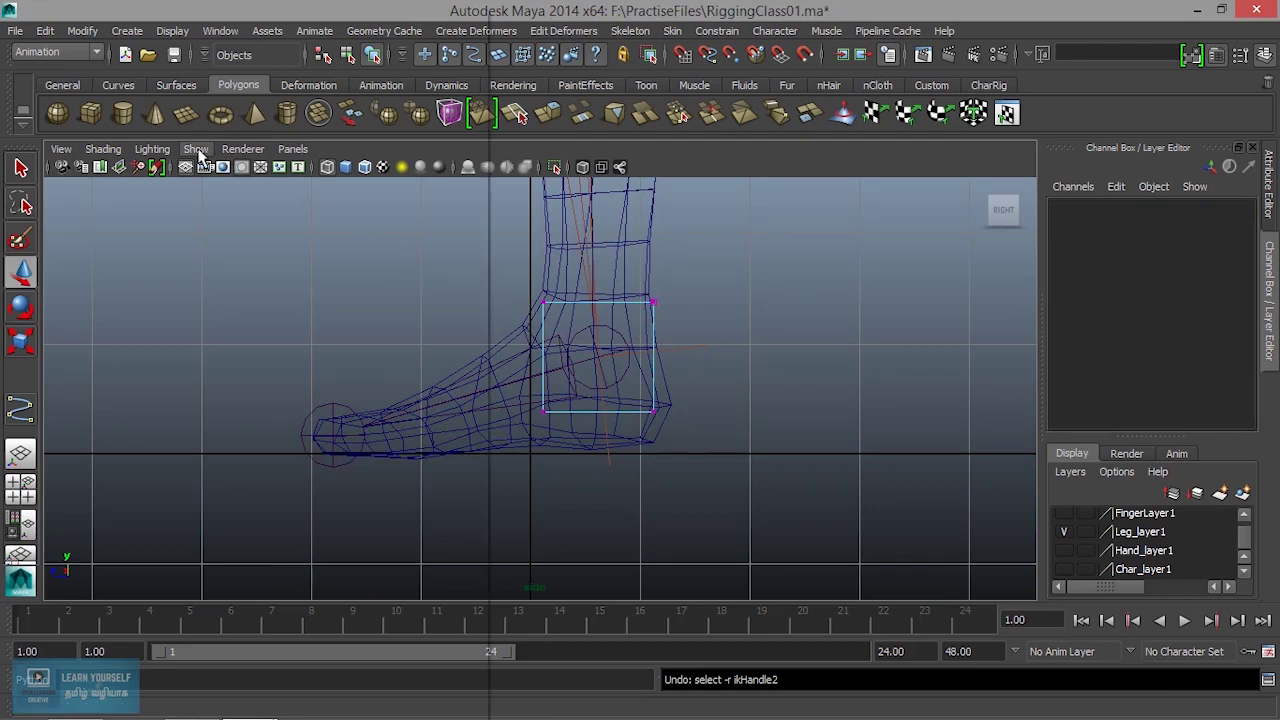
pyautogui.click(196, 148)
pyautogui.click(195, 209)
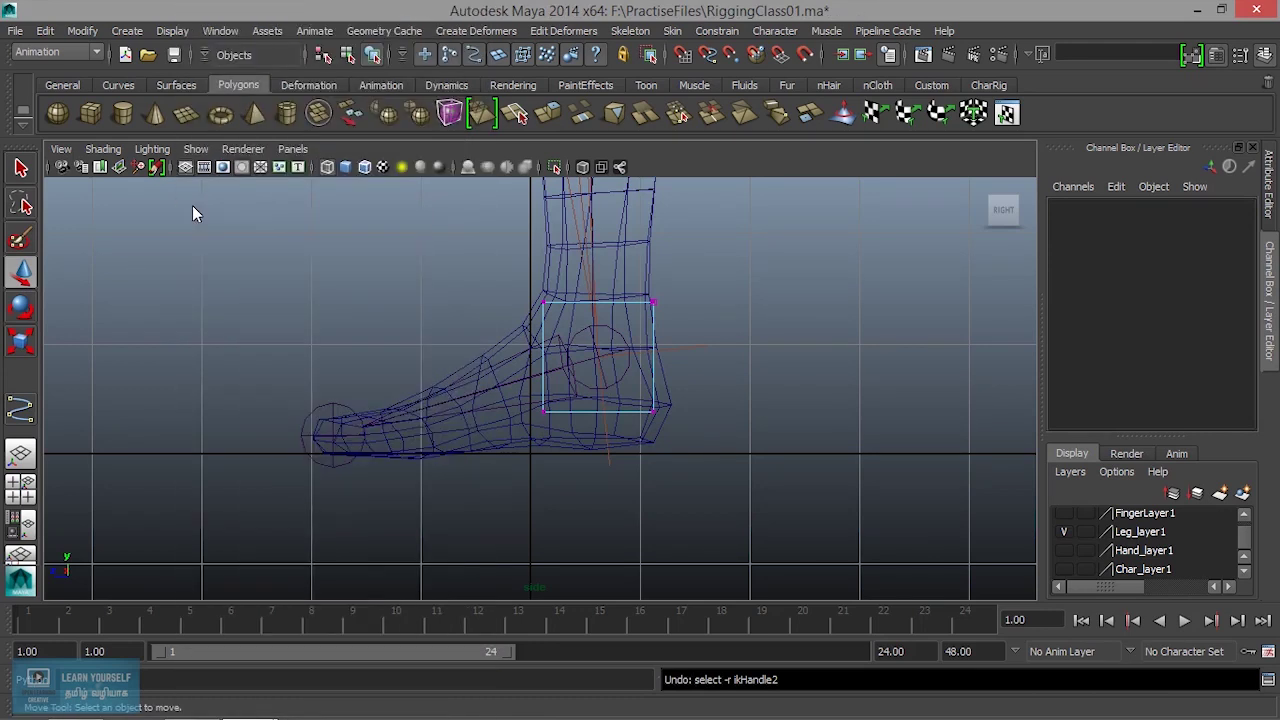
pyautogui.hotkey('shift', 'z')
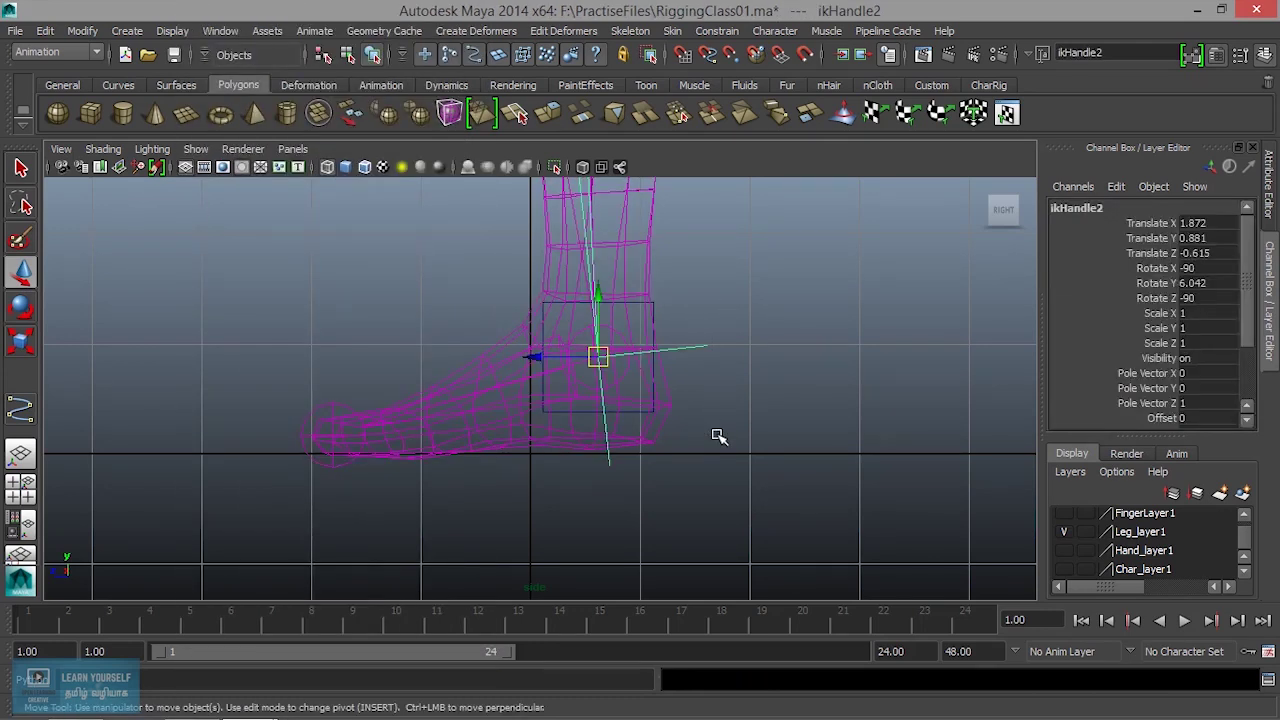
pyautogui.press('z')
pyautogui.click(195, 149)
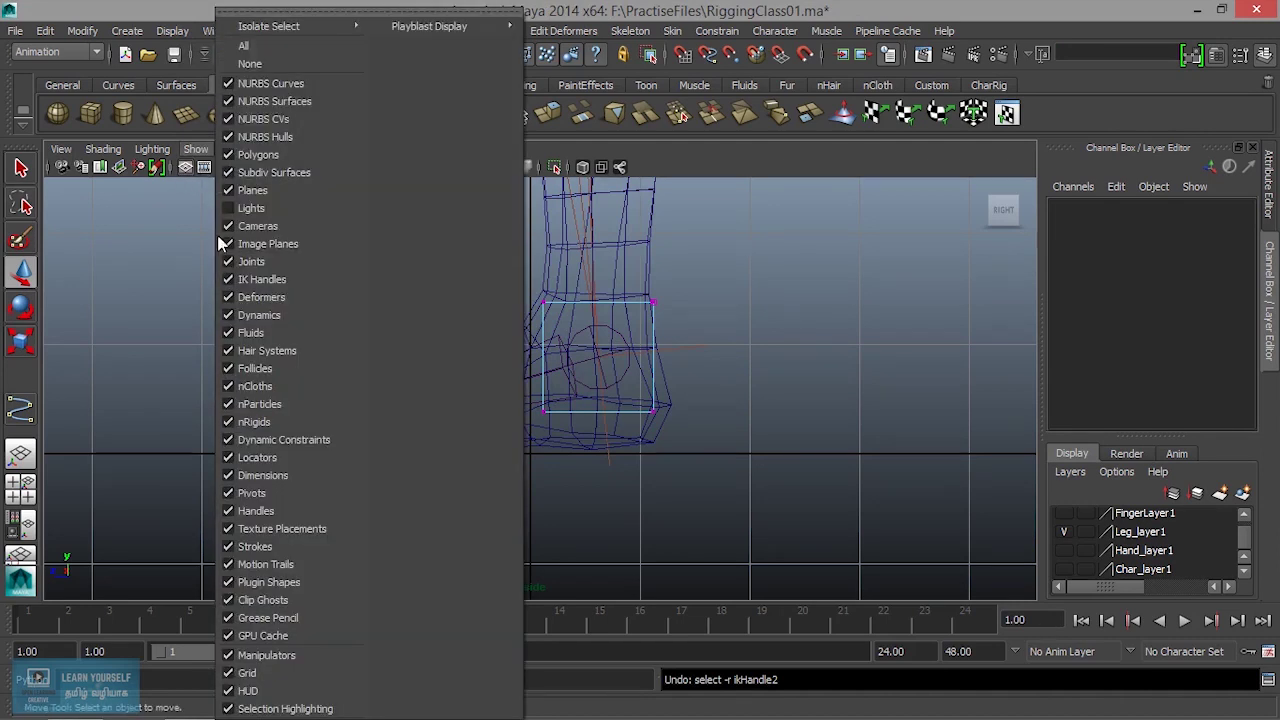
pyautogui.click(230, 284)
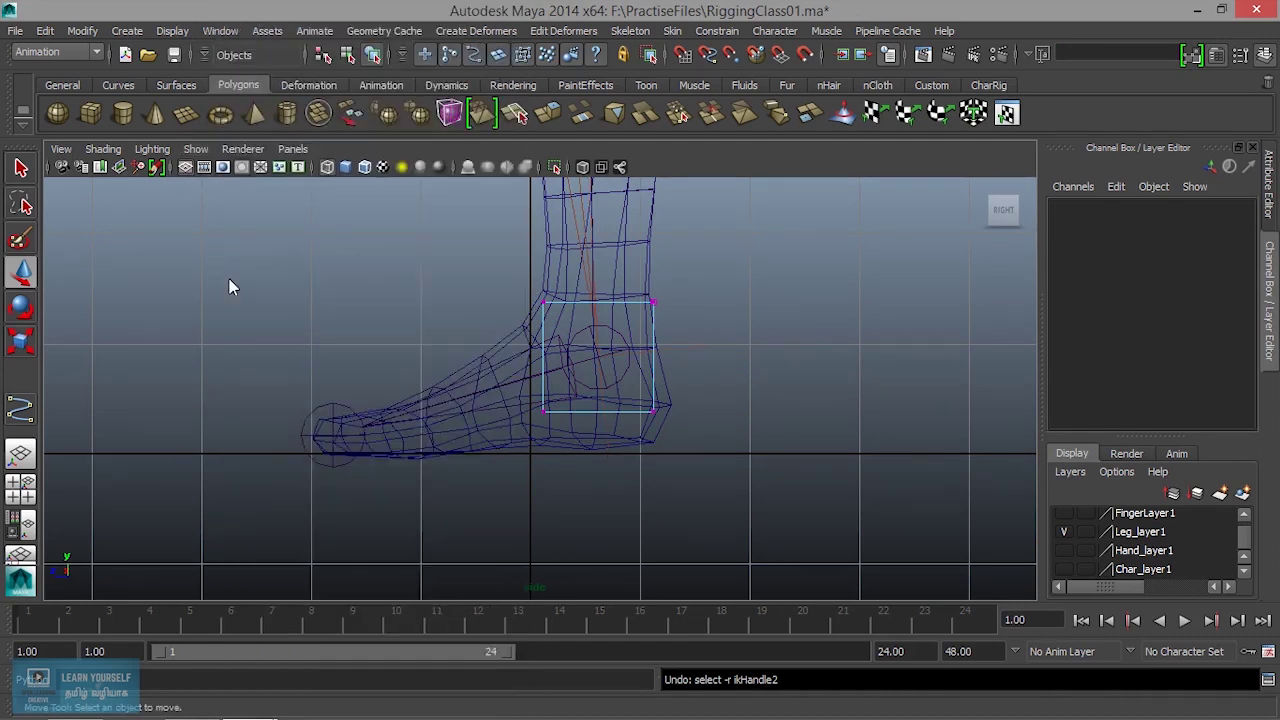
# Hide joints so only the foot mesh and box curve remain visible
pyautogui.click(735, 459)
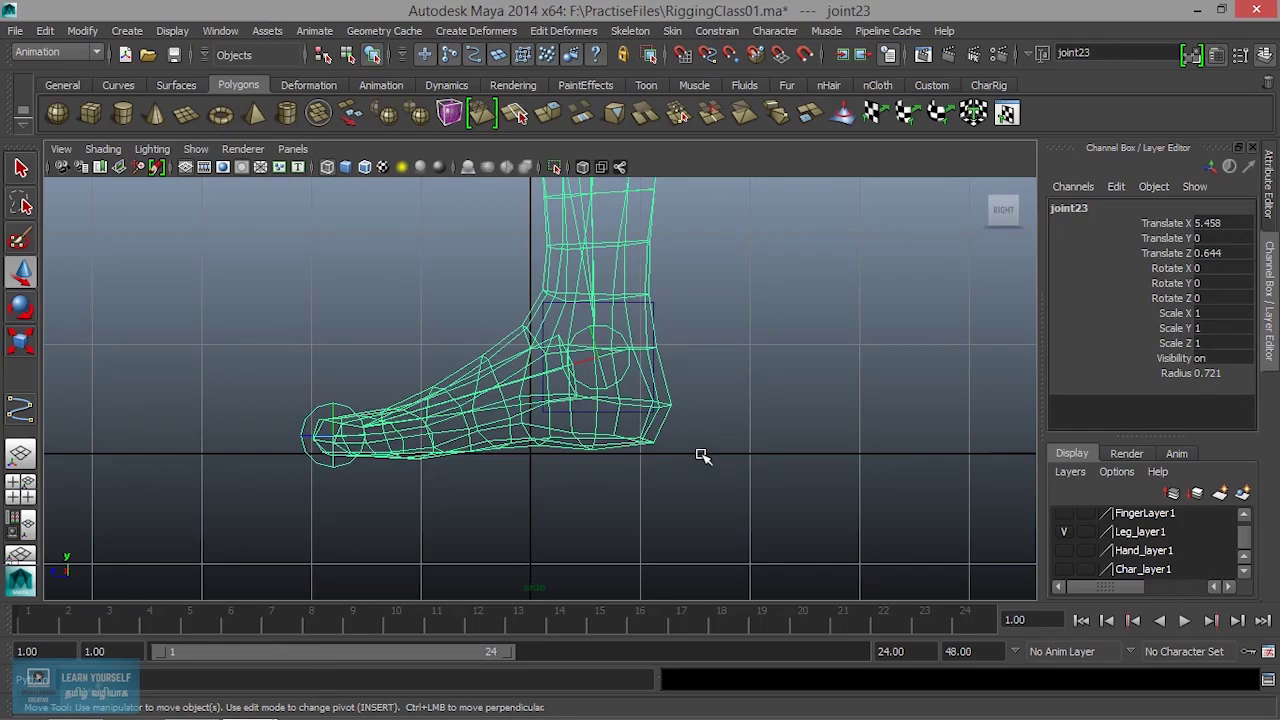
pyautogui.press('z')
pyautogui.click(688, 438)
pyautogui.press('z')
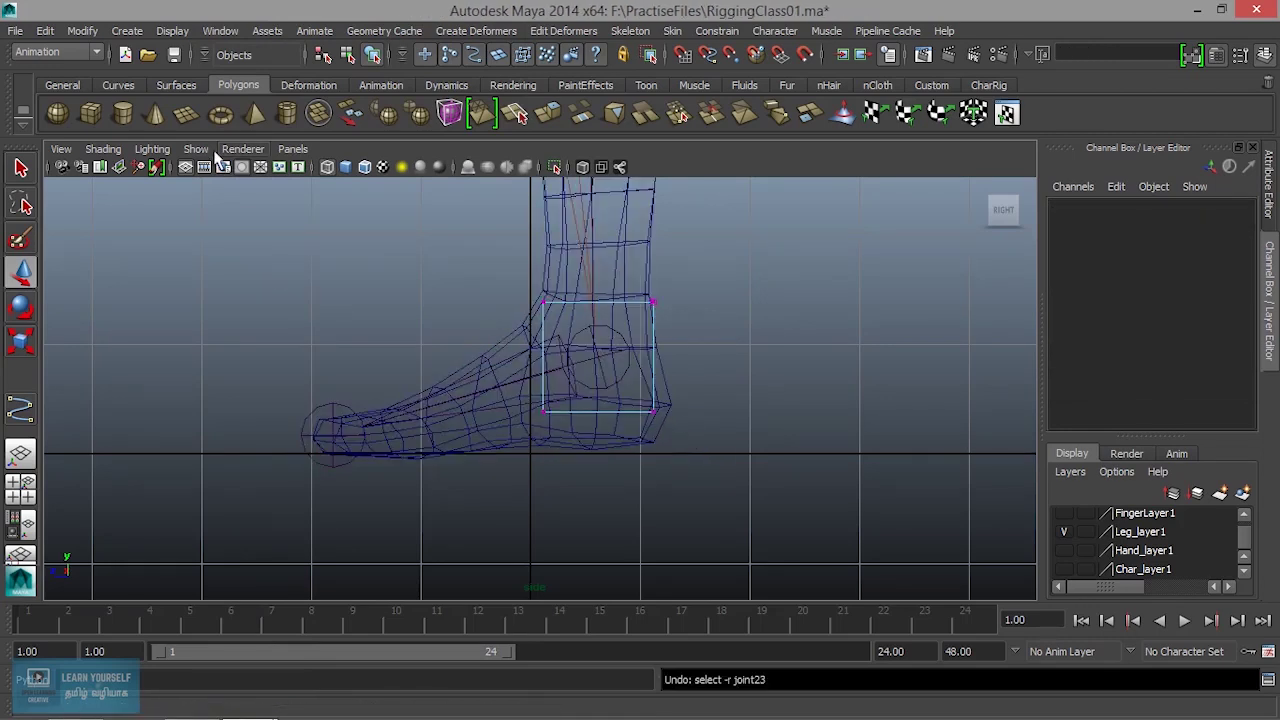
pyautogui.click(196, 149)
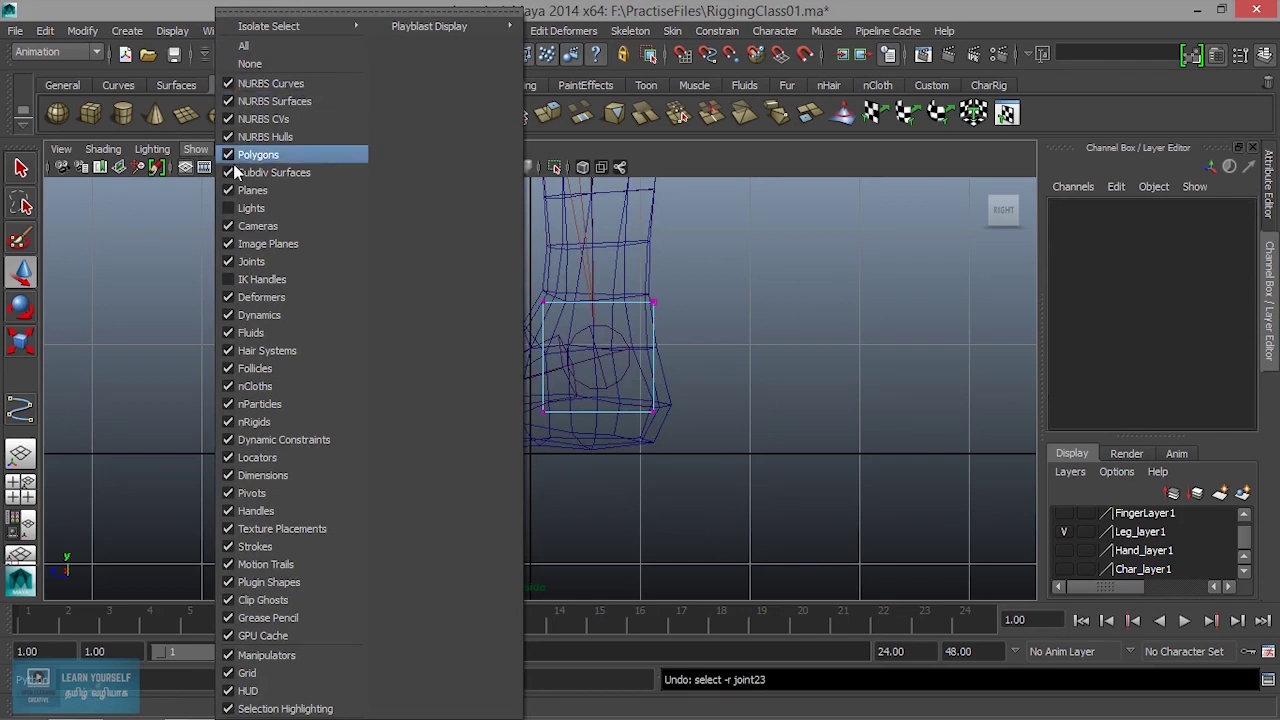
pyautogui.click(757, 166)
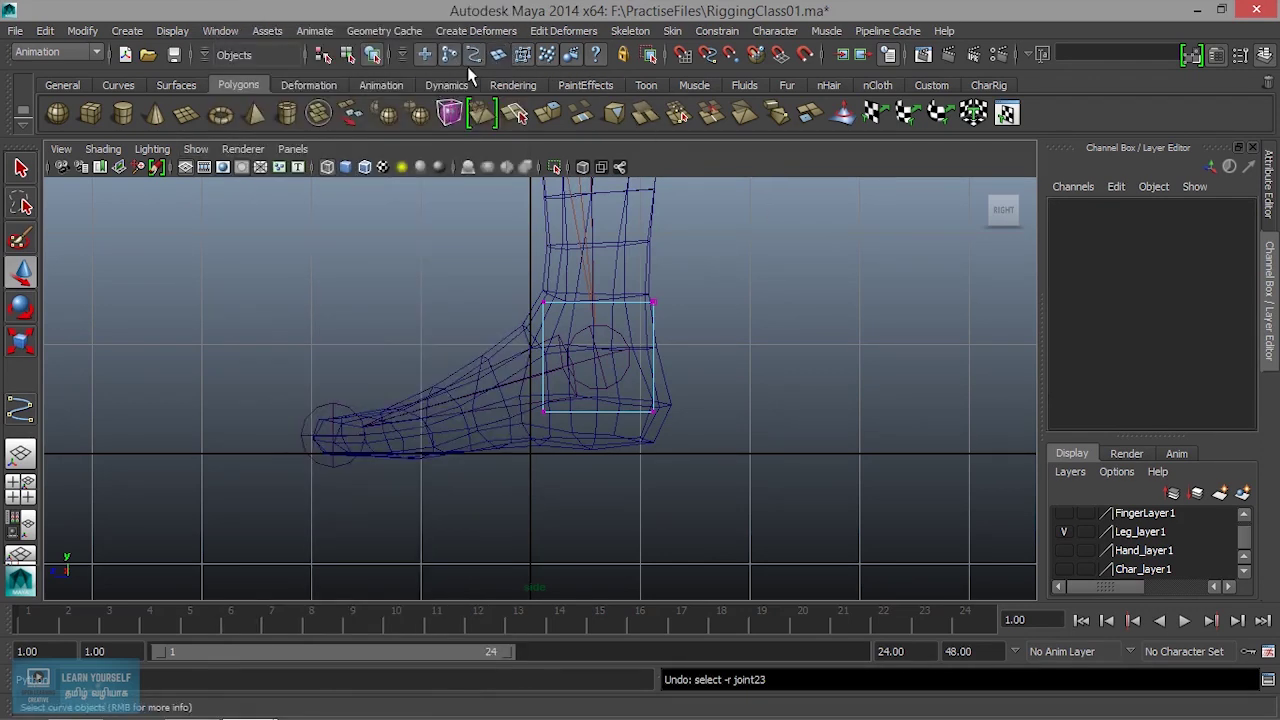
pyautogui.moveTo(470, 268); pyautogui.dragTo(740, 478)
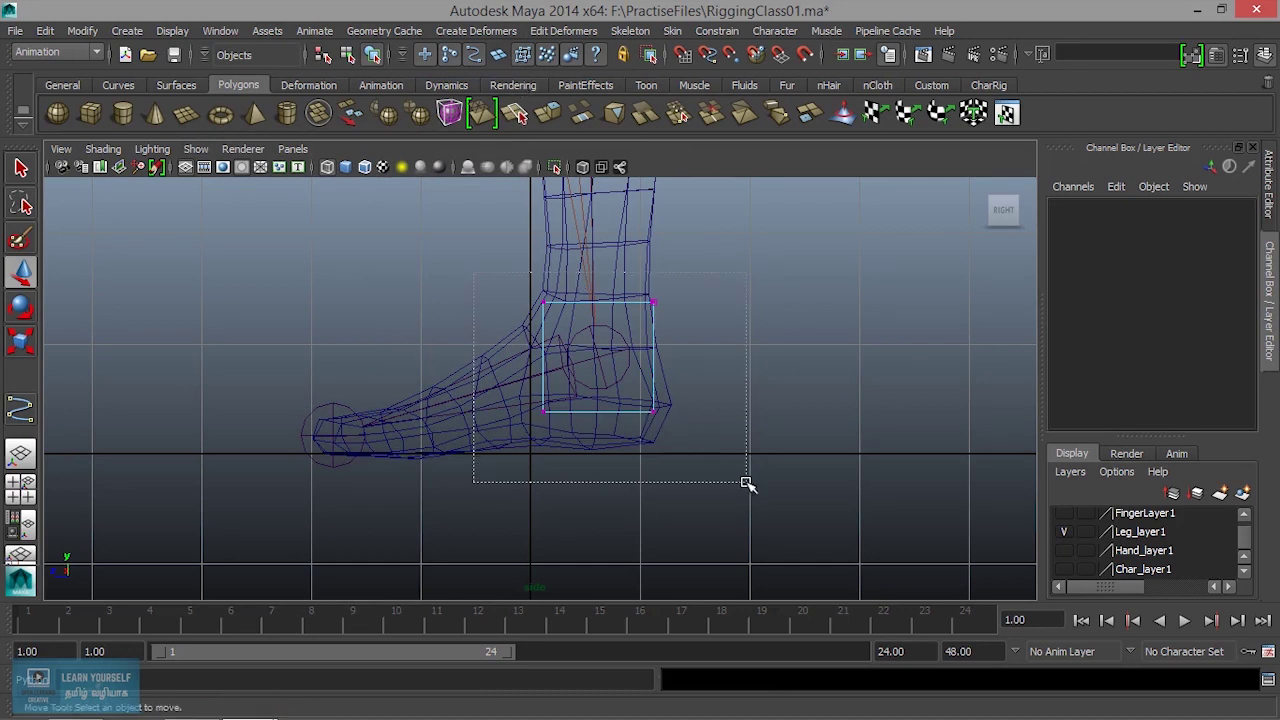
pyautogui.hotkey('ctrl', 'z')
pyautogui.scroll(1, 623, 406)
pyautogui.scroll(1, 575, 390)
pyautogui.scroll(1, 500, 350)
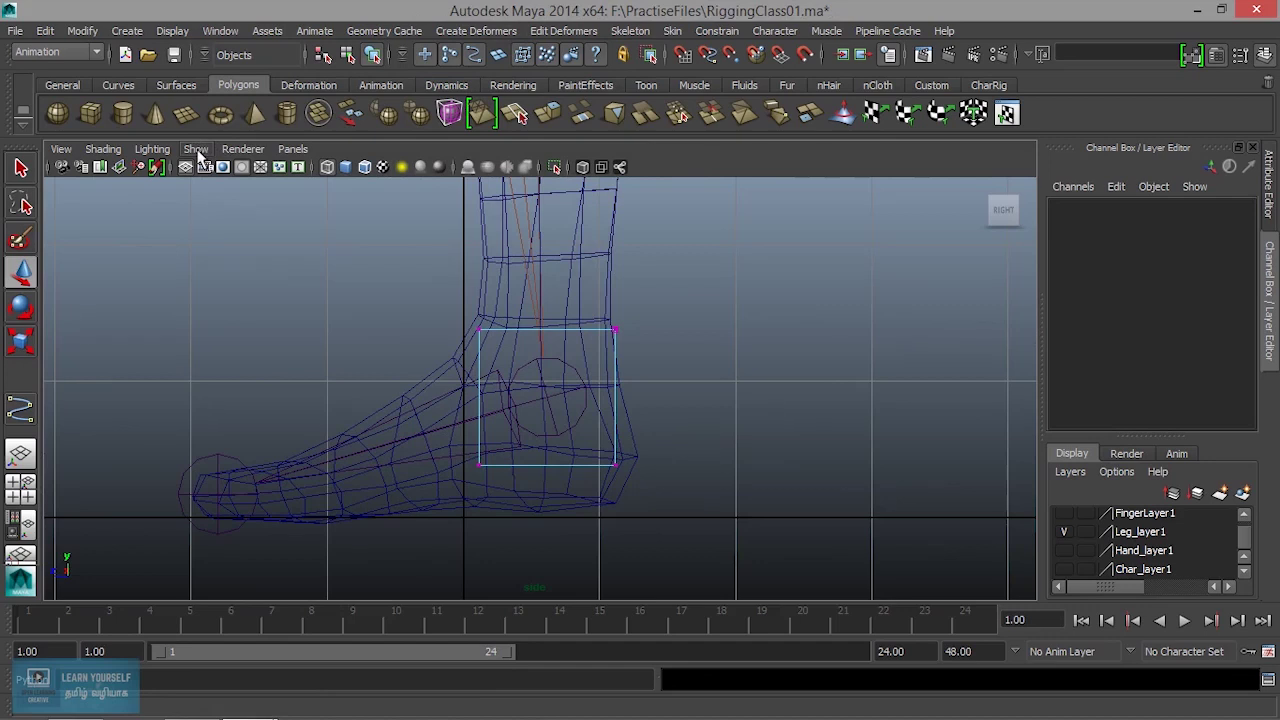
pyautogui.click(196, 149)
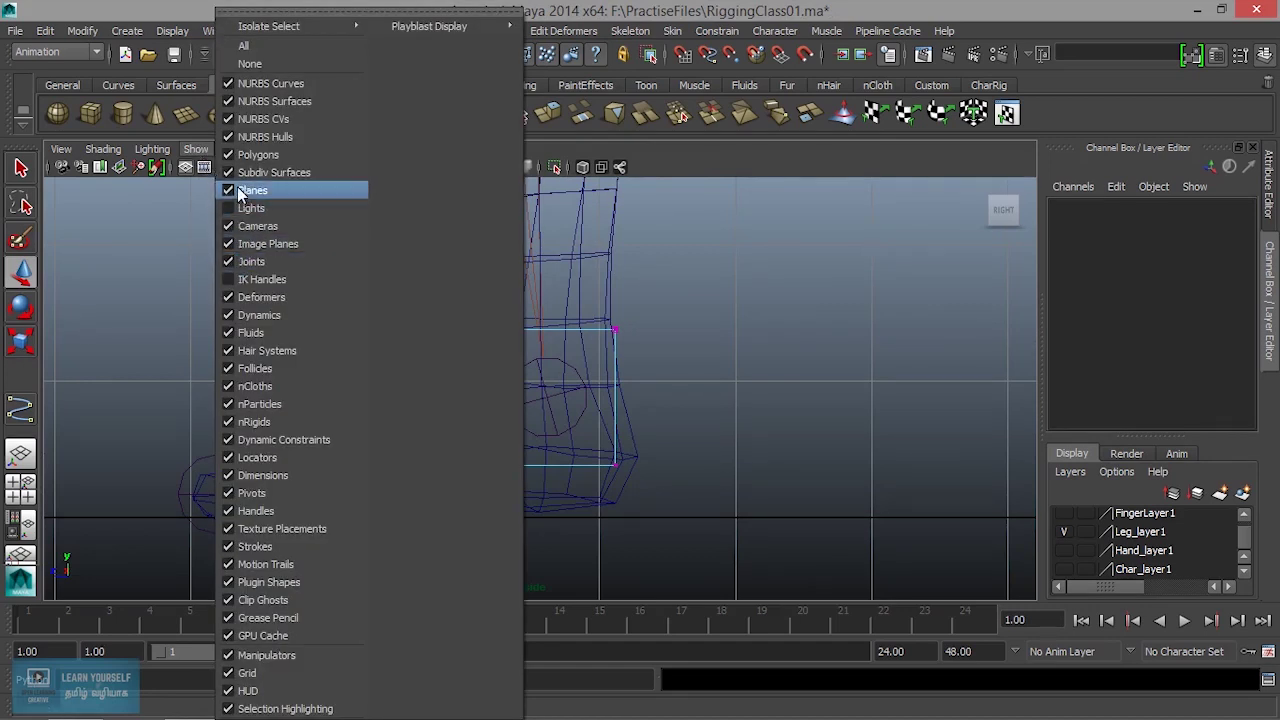
pyautogui.click(235, 260)
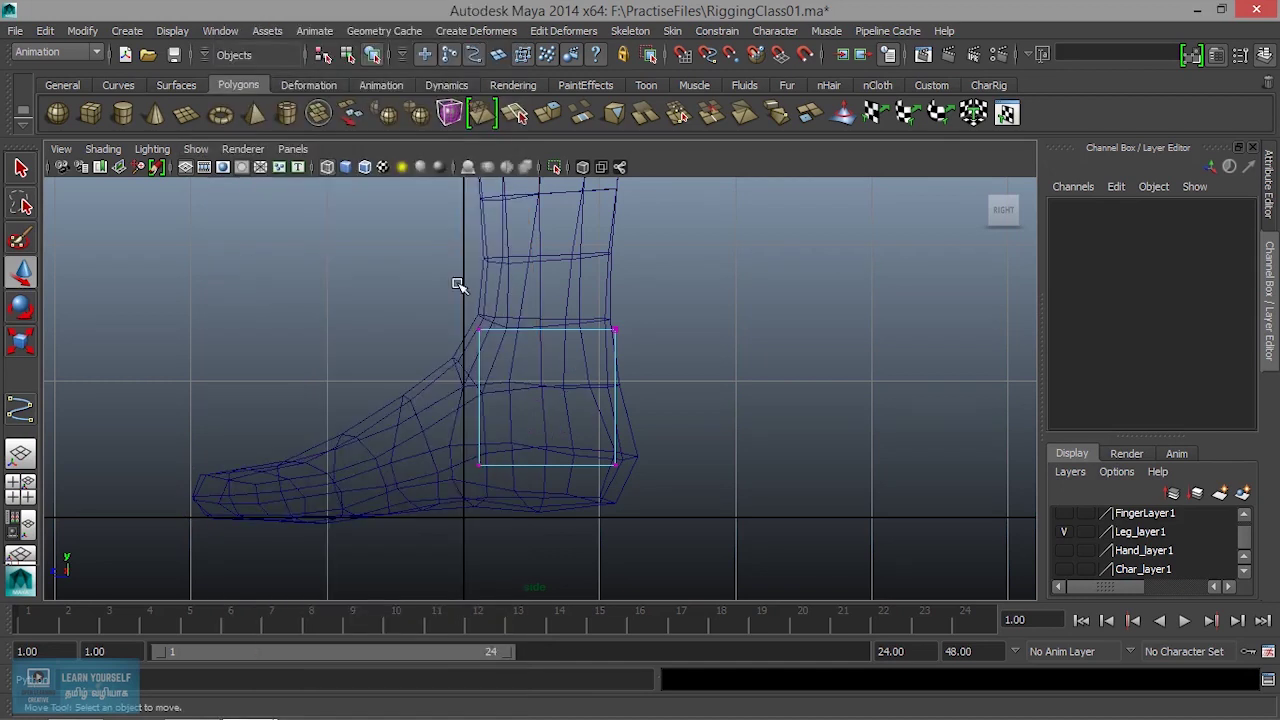
# Move the square onto the foot's instep and scale its points wide along Z
pyautogui.moveTo(397, 289); pyautogui.dragTo(741, 542)
pyautogui.keyDown('alt'); pyautogui.moveTo(709, 517); pyautogui.dragTo(737, 443, button='middle'); pyautogui.keyUp('alt')
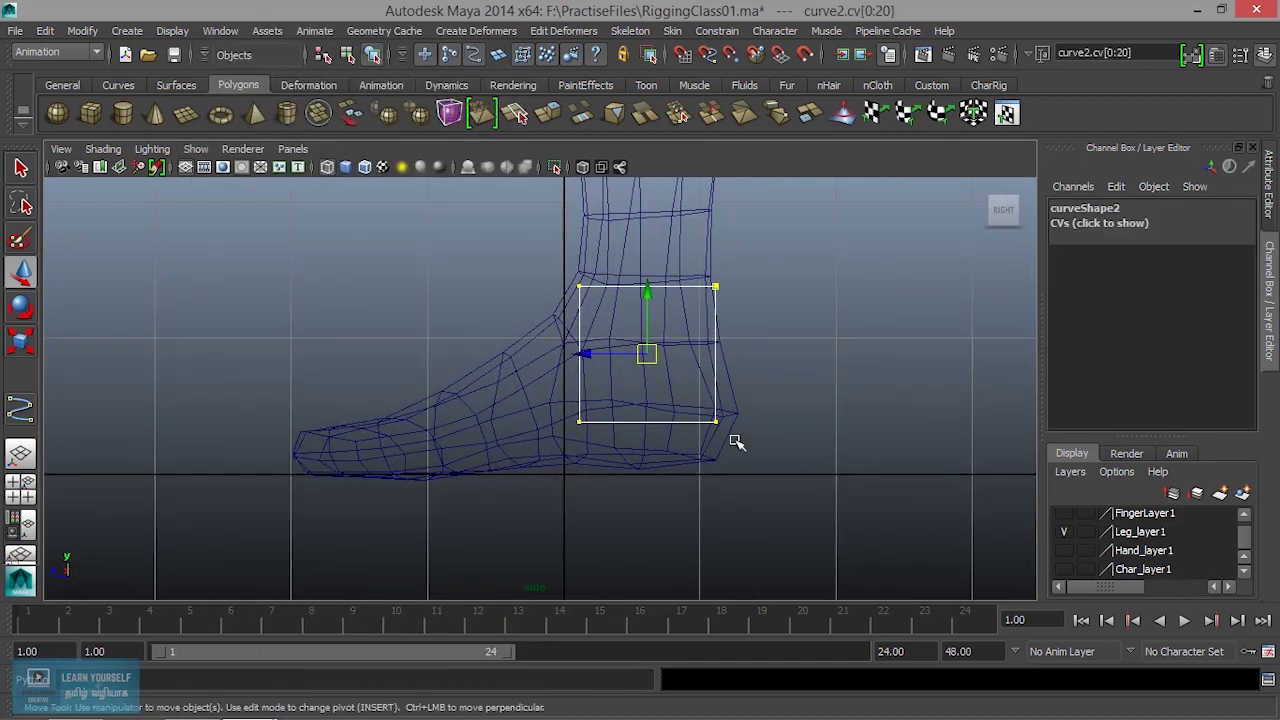
pyautogui.moveTo(647, 353); pyautogui.dragTo(480, 414)
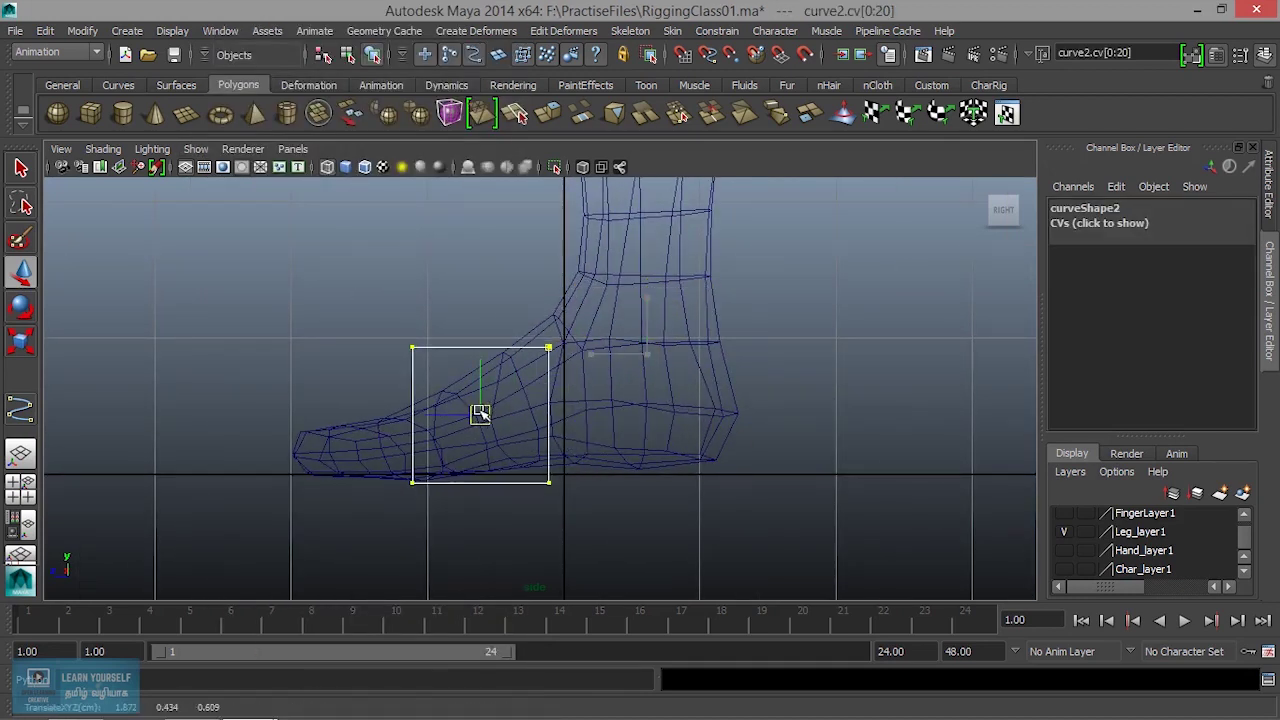
pyautogui.moveTo(366, 451); pyautogui.dragTo(534, 491)
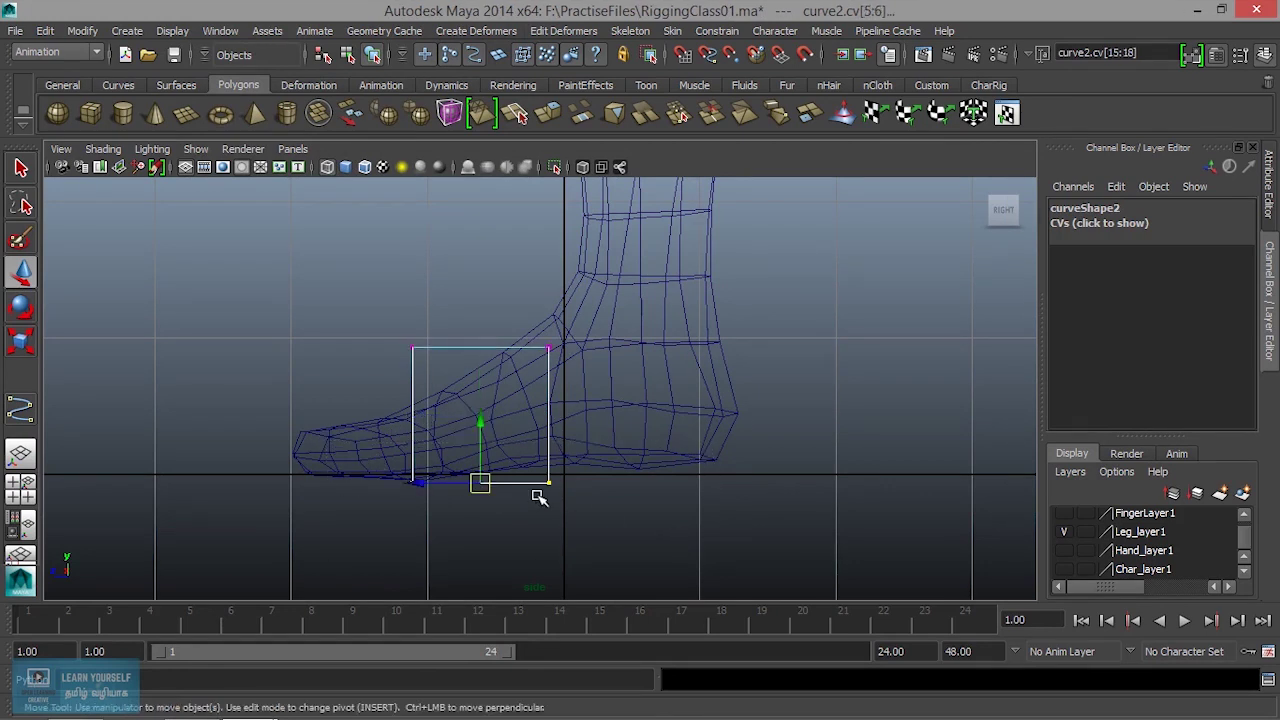
pyautogui.moveTo(390, 325); pyautogui.dragTo(640, 520)
pyautogui.press('r')
pyautogui.moveTo(572, 440); pyautogui.dragTo(784, 444)
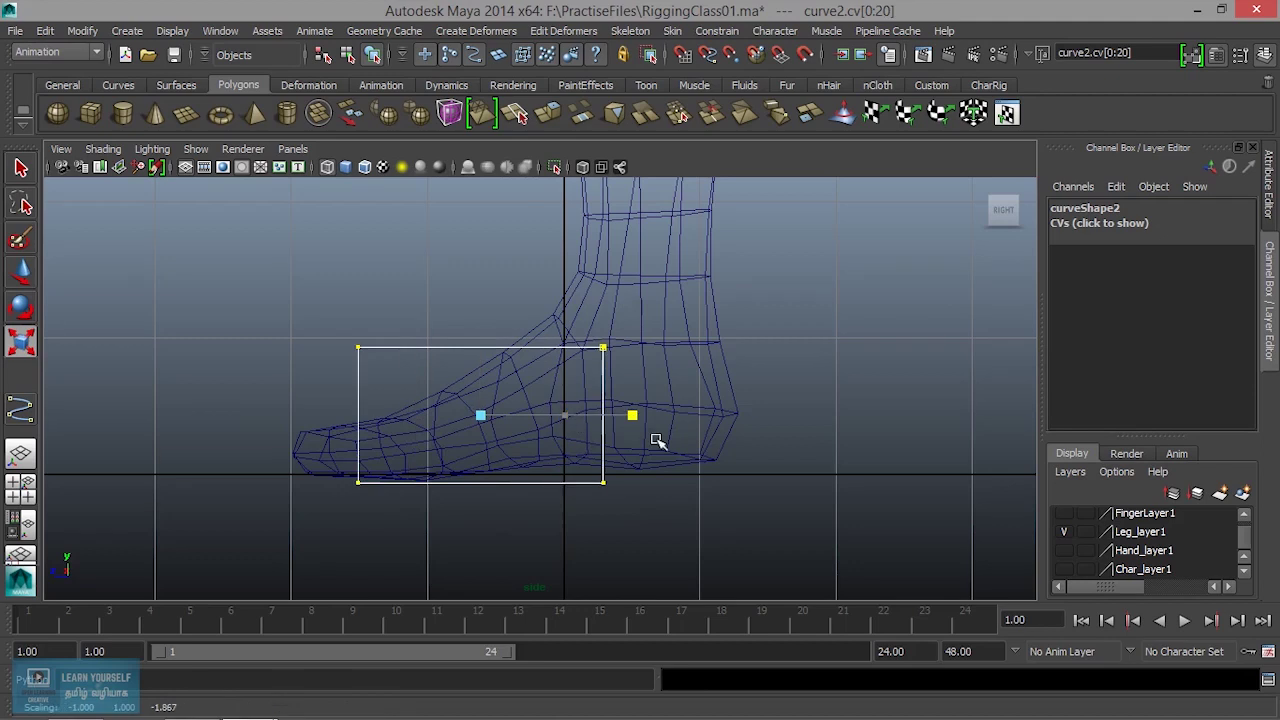
# Pull the box's corner and bottom CVs into a wedge following the foot's profile
pyautogui.press('w')
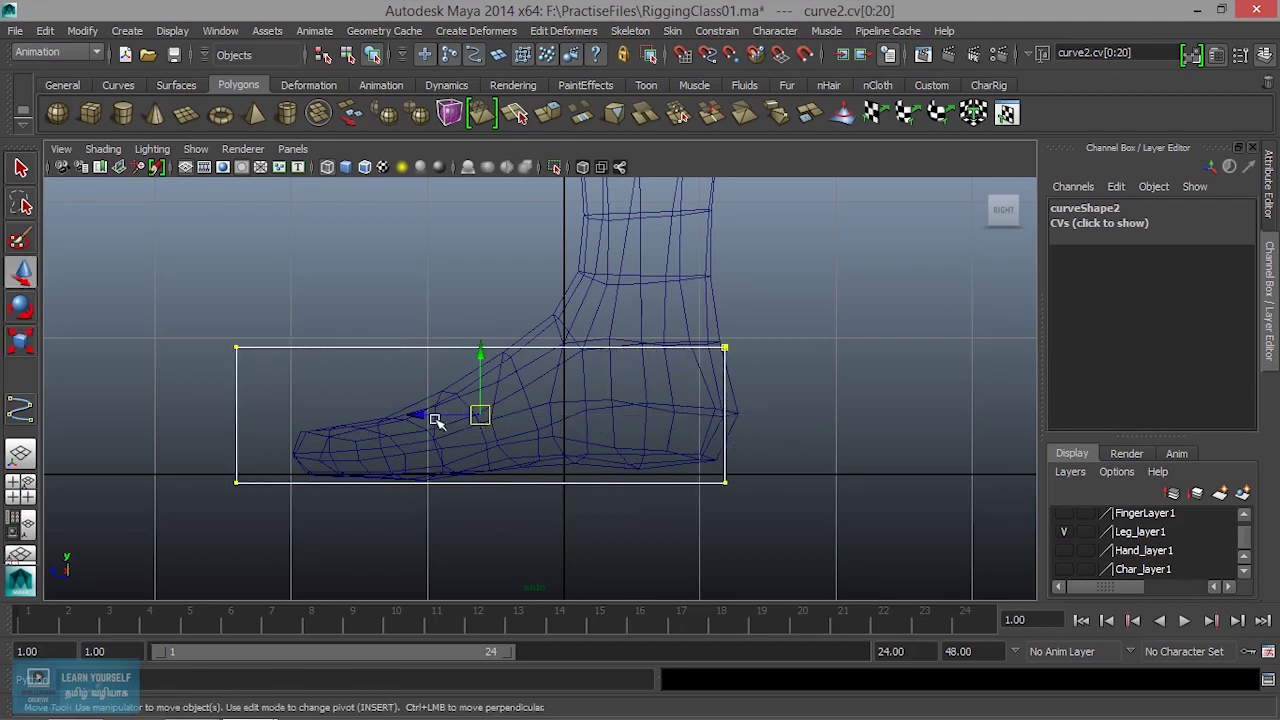
pyautogui.moveTo(420, 418); pyautogui.dragTo(466, 423)
pyautogui.moveTo(251, 323); pyautogui.dragTo(350, 384)
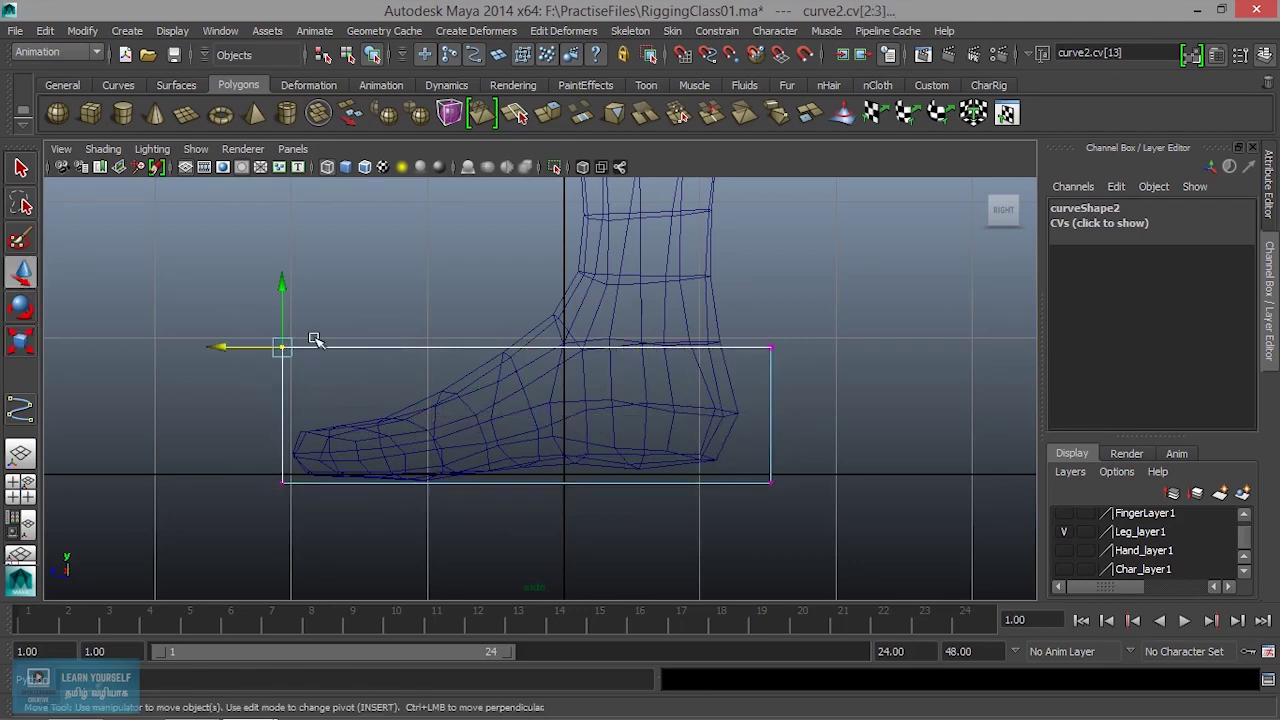
pyautogui.moveTo(280, 283); pyautogui.dragTo(285, 352)
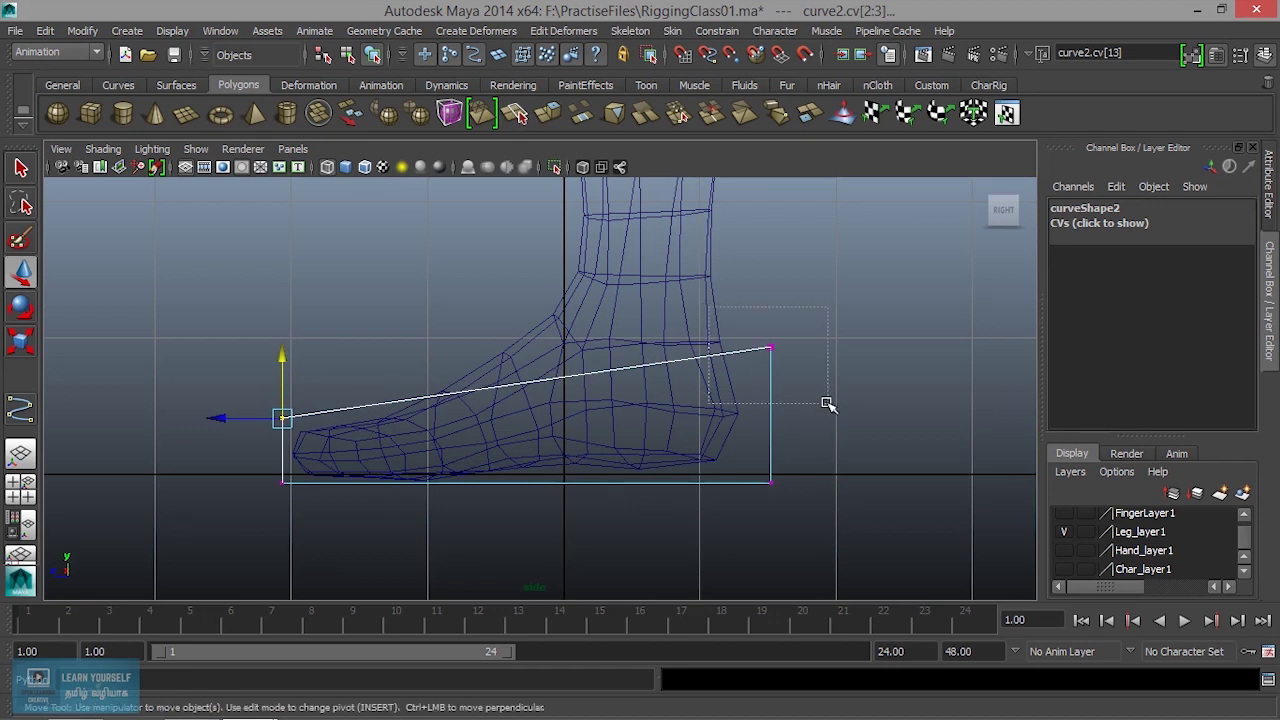
pyautogui.moveTo(826, 403); pyautogui.dragTo(740, 324)
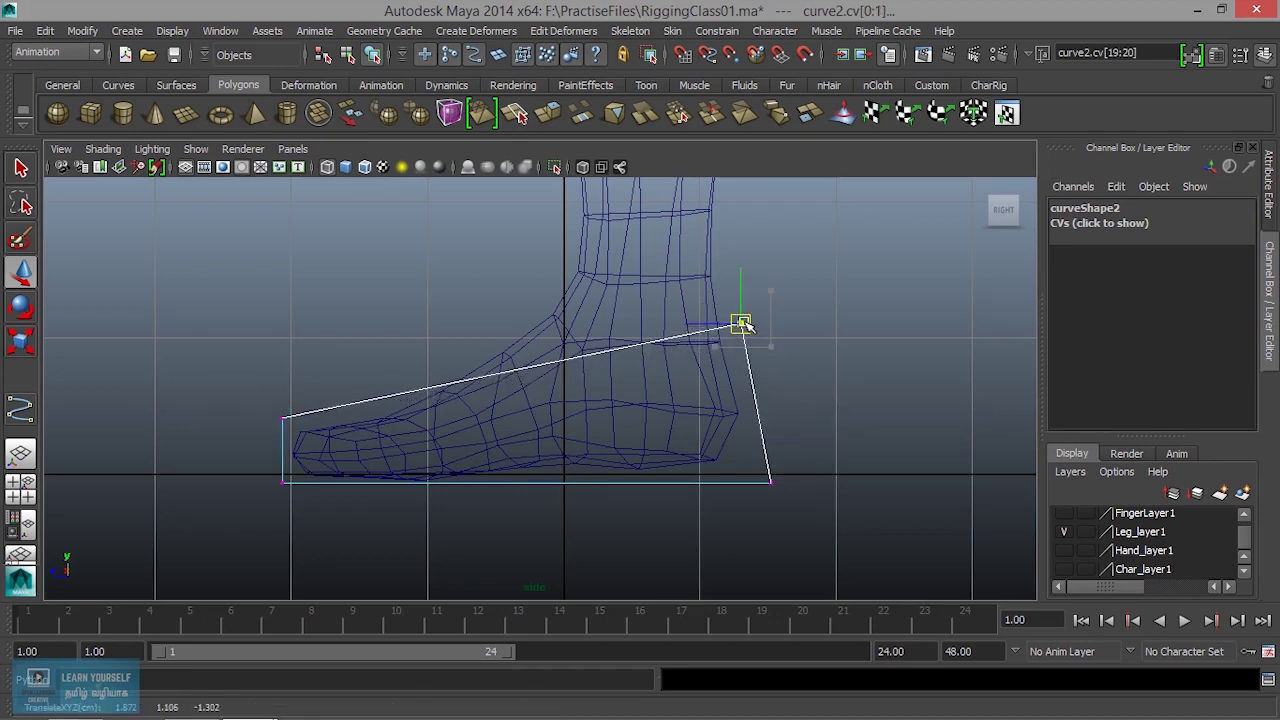
pyautogui.moveTo(253, 453); pyautogui.dragTo(950, 570)
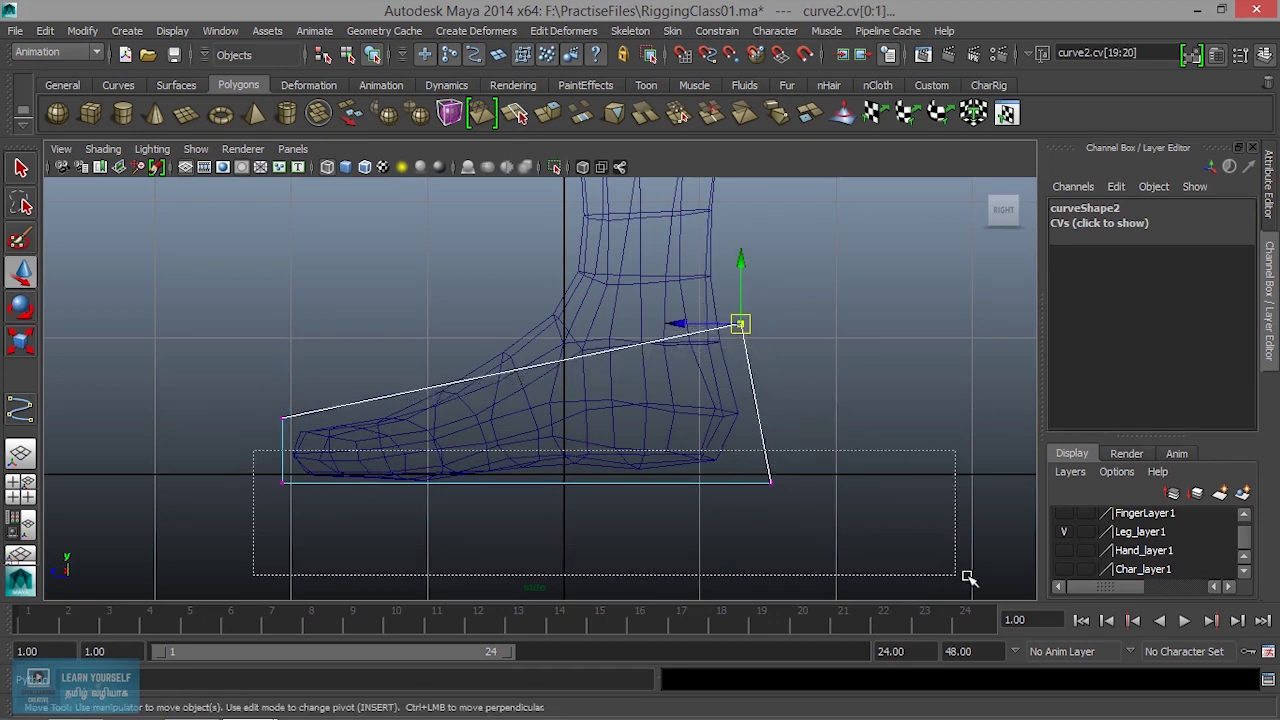
pyautogui.moveTo(529, 422); pyautogui.dragTo(532, 420)
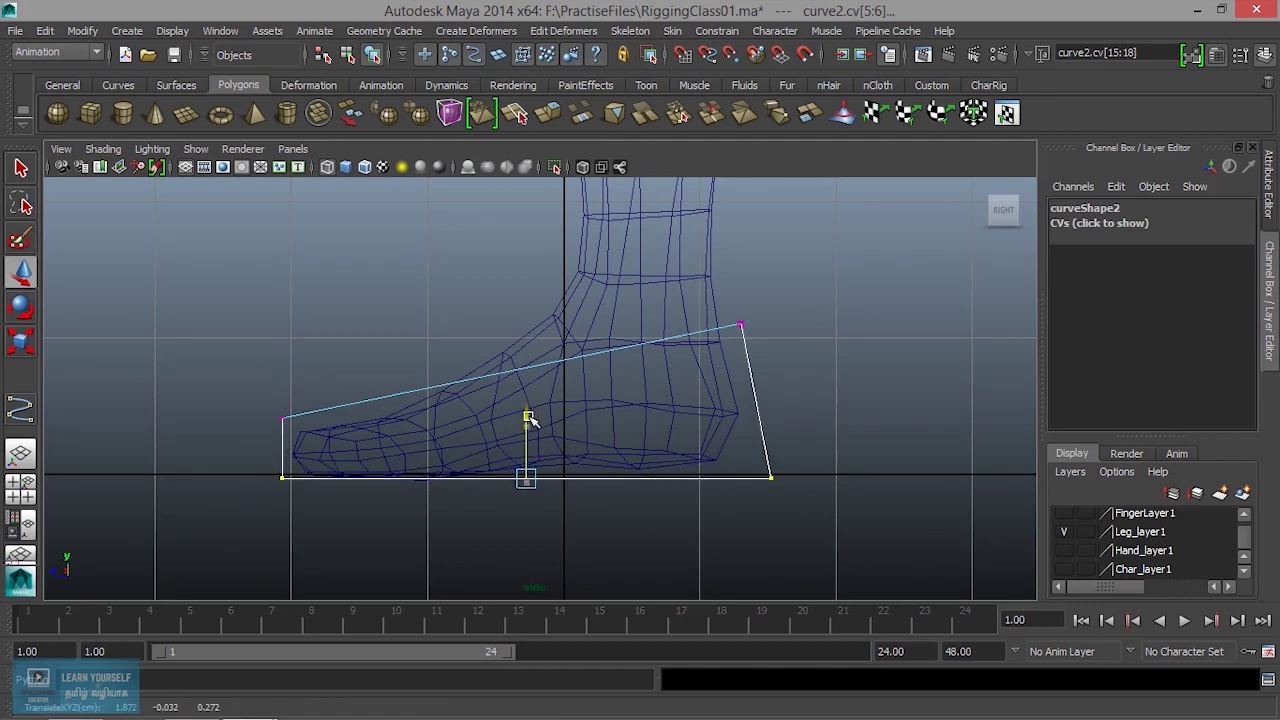
pyautogui.press('space')
pyautogui.press('space')
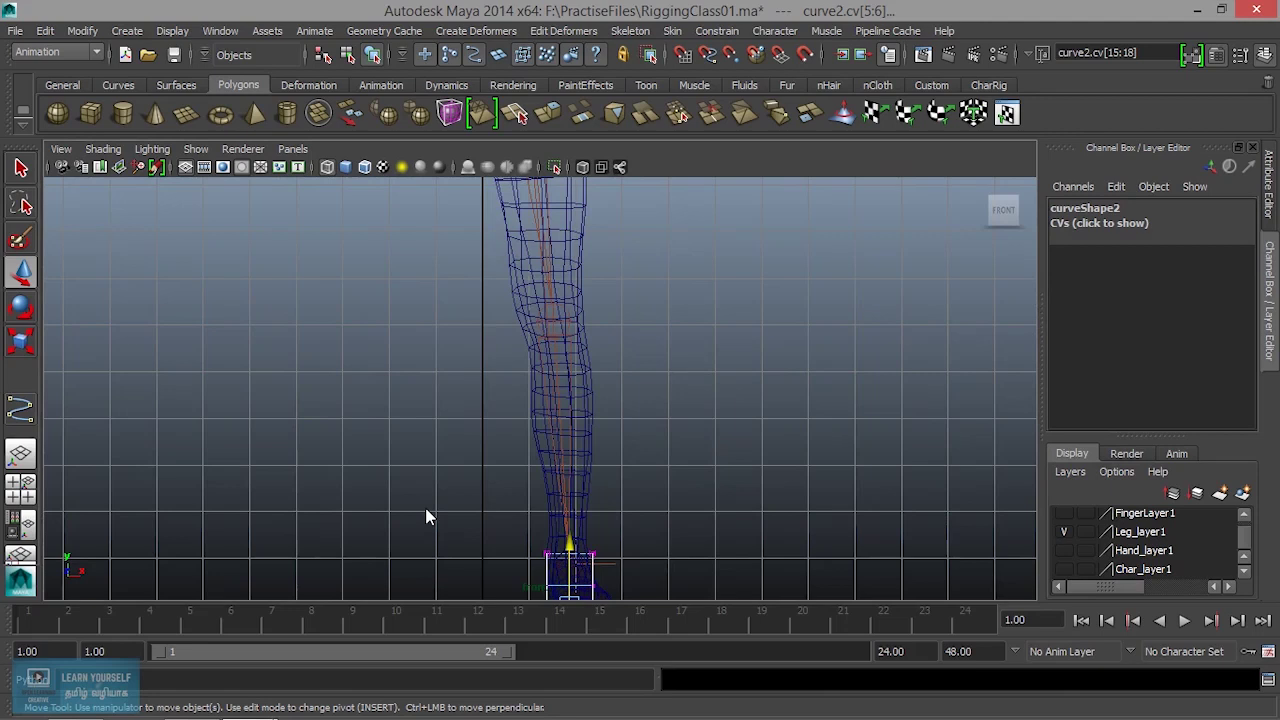
# Hide joints in the viewport so the box CVs can be selected cleanly
pyautogui.scroll(2, 559, 420)
pyautogui.scroll(2, 560, 468)
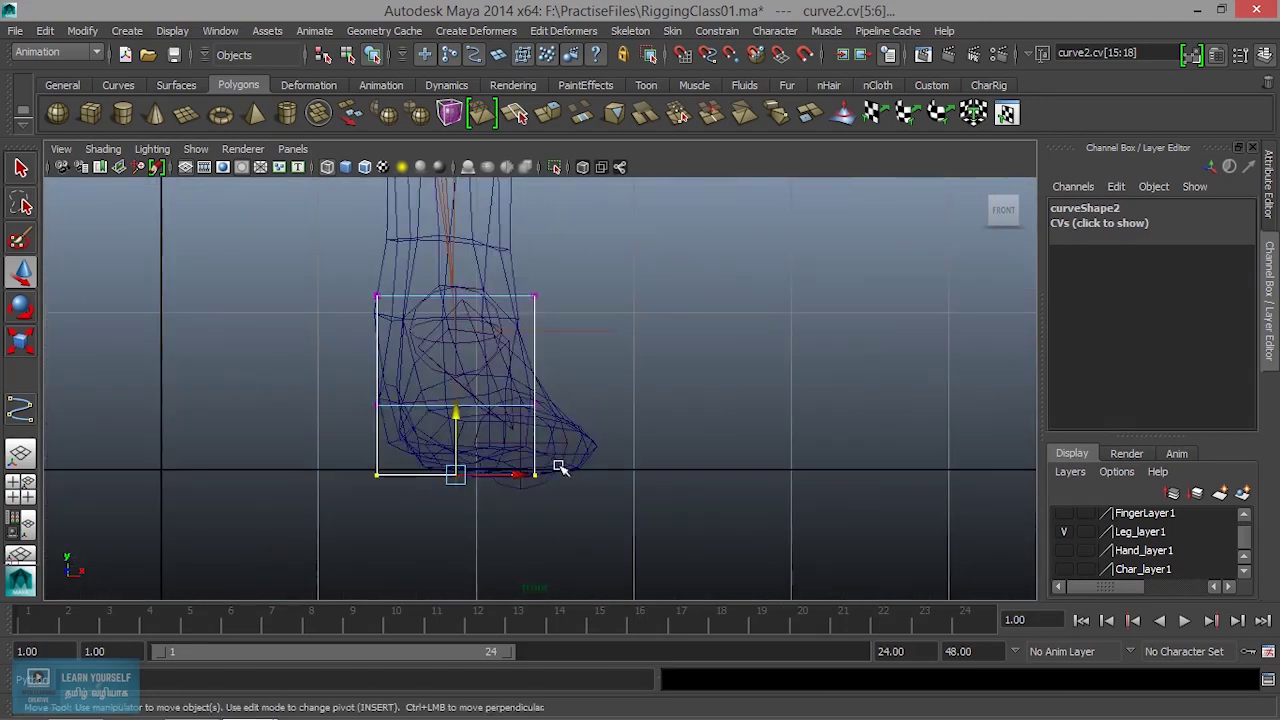
pyautogui.scroll(1, 560, 468)
pyautogui.scroll(1, 600, 480)
pyautogui.moveTo(410, 492); pyautogui.dragTo(461, 529)
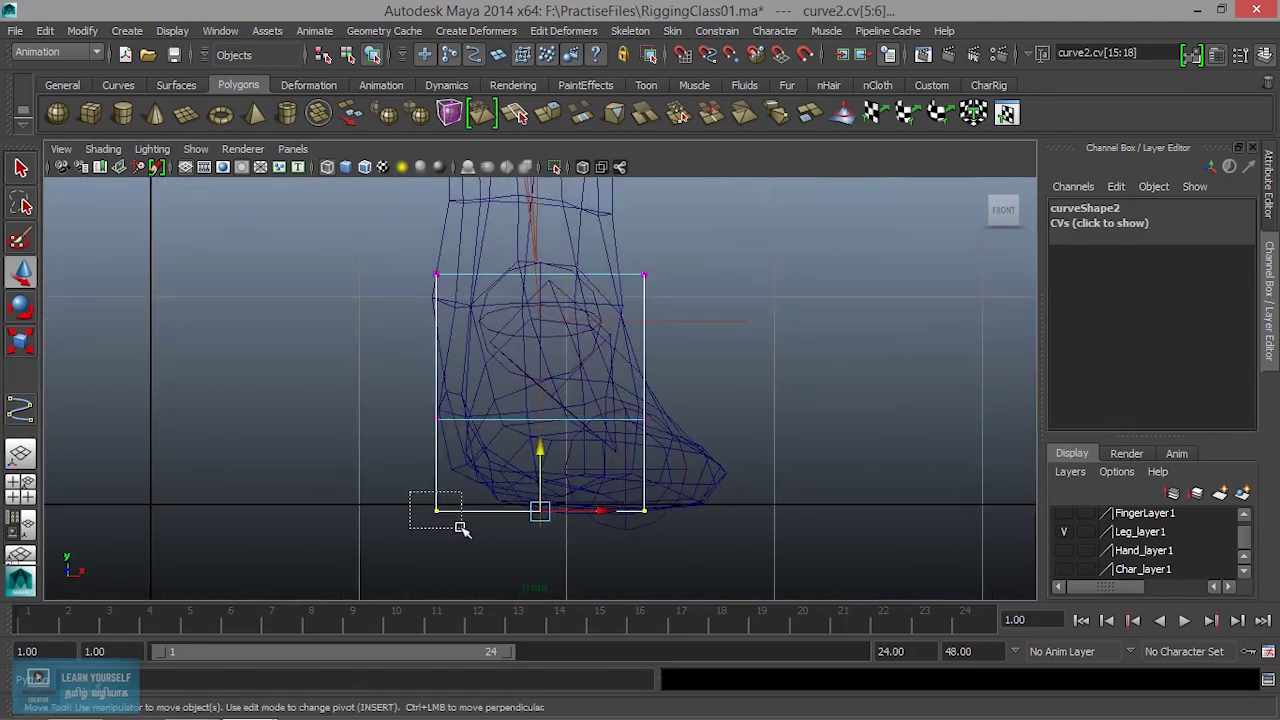
pyautogui.keyDown('shift'); pyautogui.moveTo(405, 398); pyautogui.dragTo(448, 432); pyautogui.keyUp('shift')
pyautogui.moveTo(636, 410)
pyautogui.keyDown('shift'); pyautogui.mouseDown()
pyautogui.moveTo(674, 458)
pyautogui.moveTo(651, 505)
pyautogui.mouseUp(); pyautogui.keyUp('shift')
pyautogui.hotkey('ctrl', 'z')
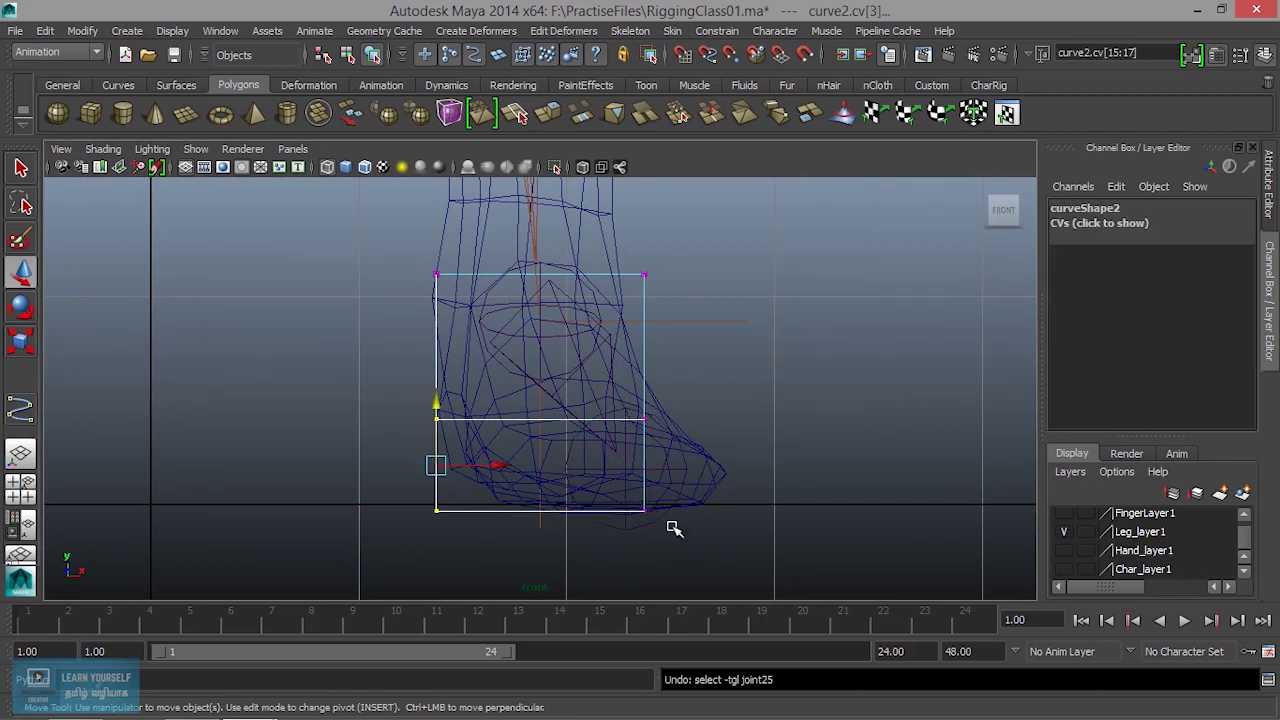
pyautogui.moveTo(644, 511); pyautogui.dragTo(664, 557)
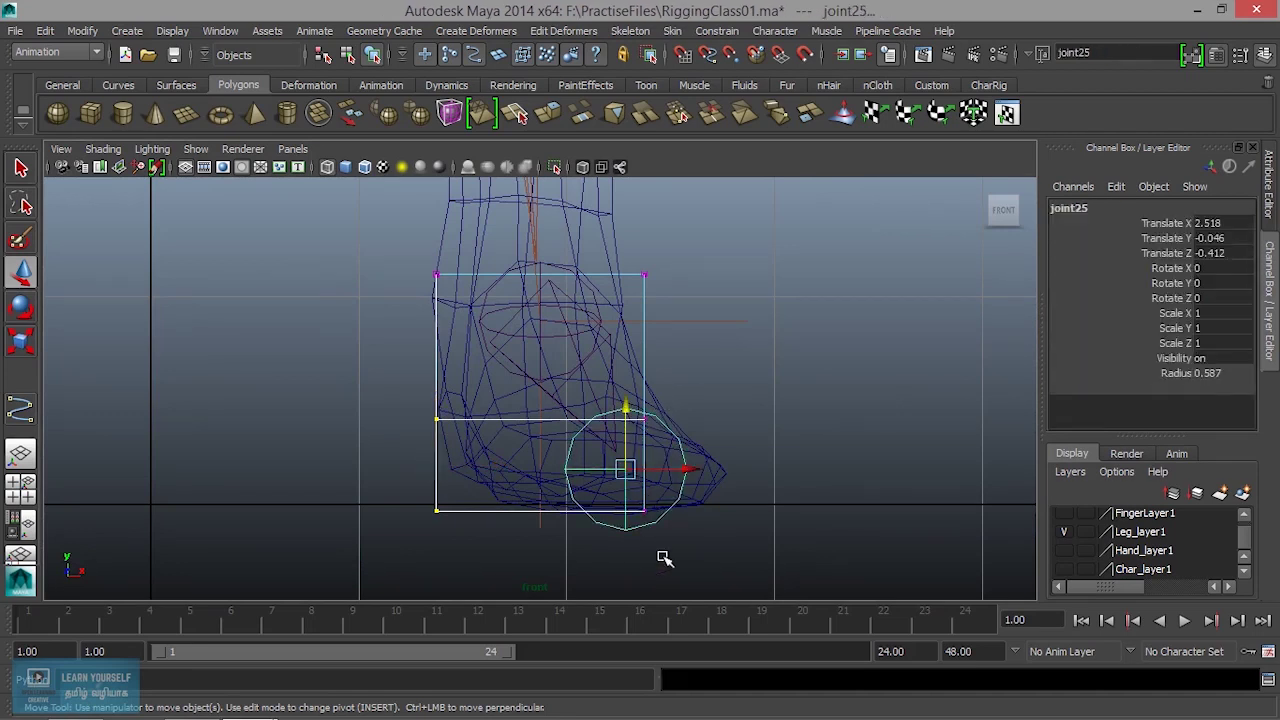
pyautogui.hotkey('ctrl', 'z')
pyautogui.click(200, 150)
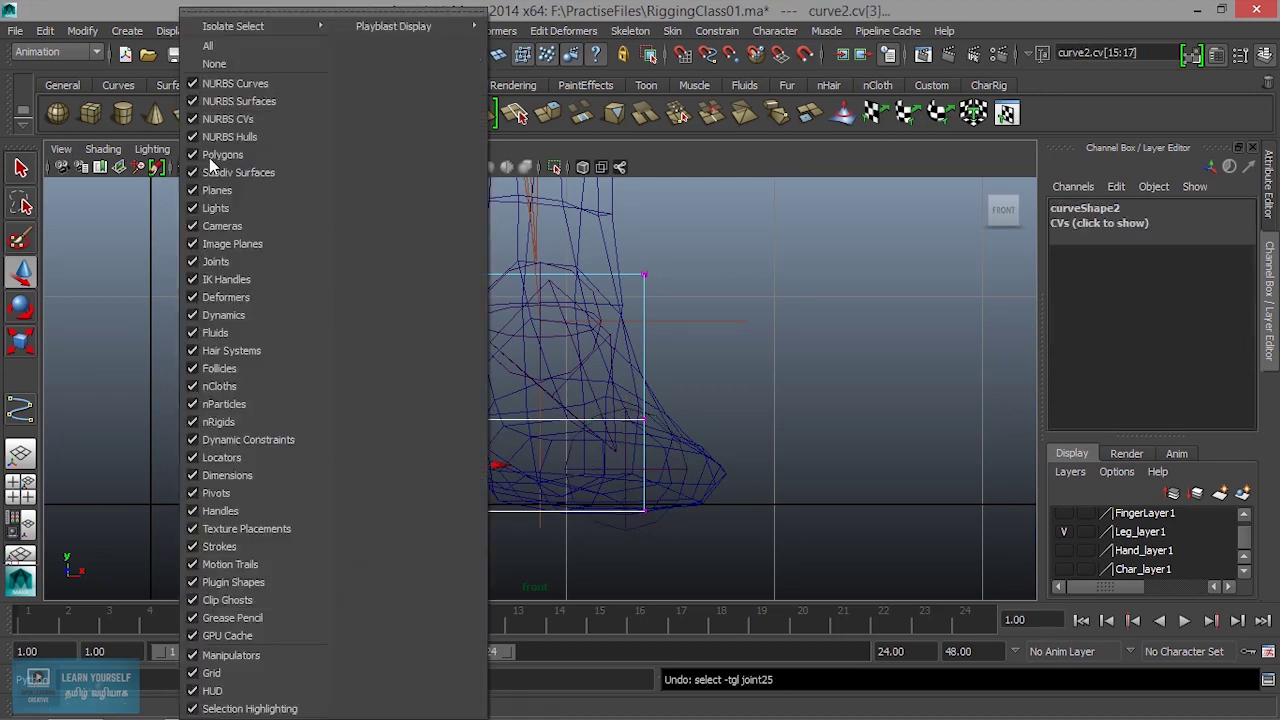
pyautogui.click(215, 261)
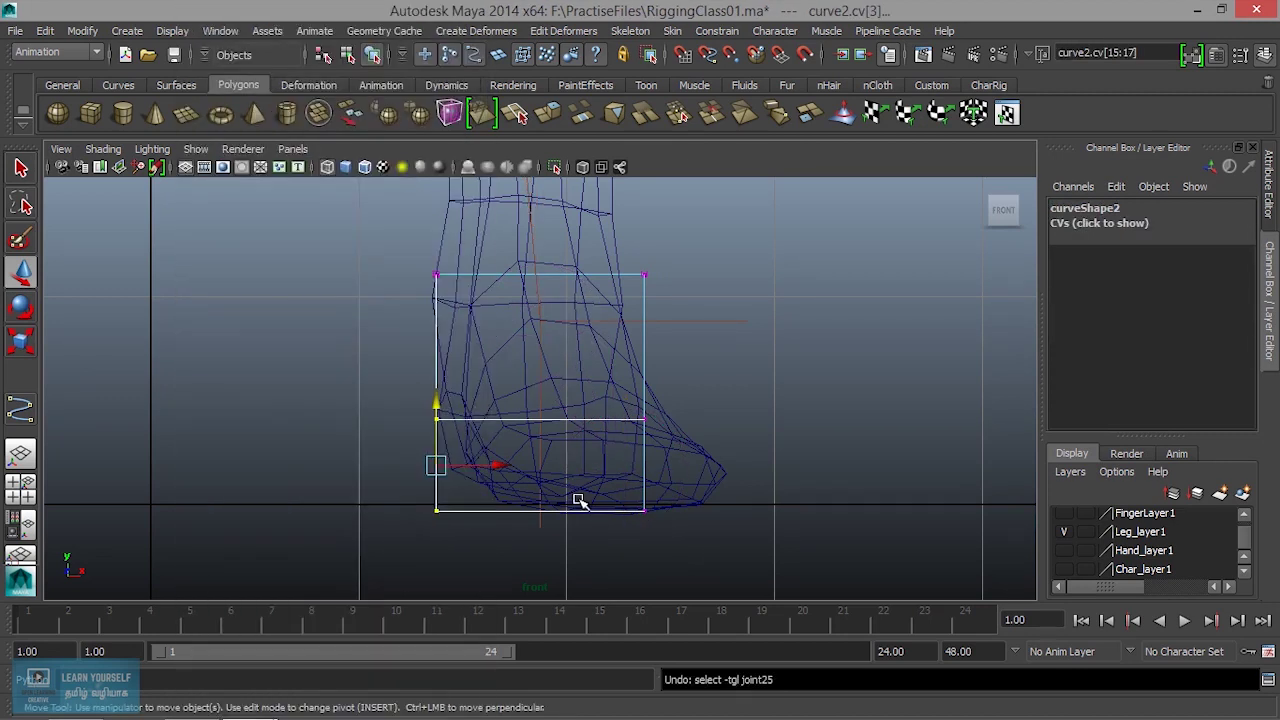
# Scale the box's four front CVs wider along X around the foot
pyautogui.keyDown('shift'); pyautogui.moveTo(649, 523); pyautogui.dragTo(662, 535); pyautogui.keyUp('shift')
pyautogui.press('r')
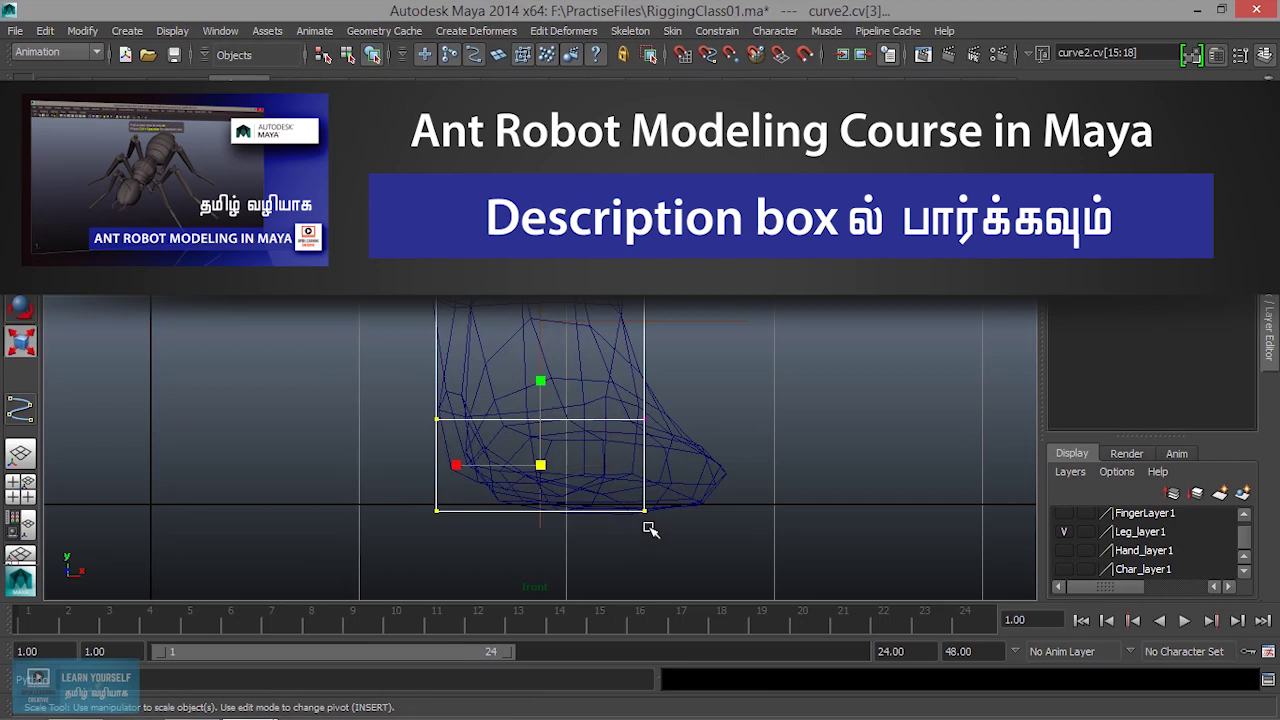
pyautogui.moveTo(455, 464); pyautogui.dragTo(444, 466)
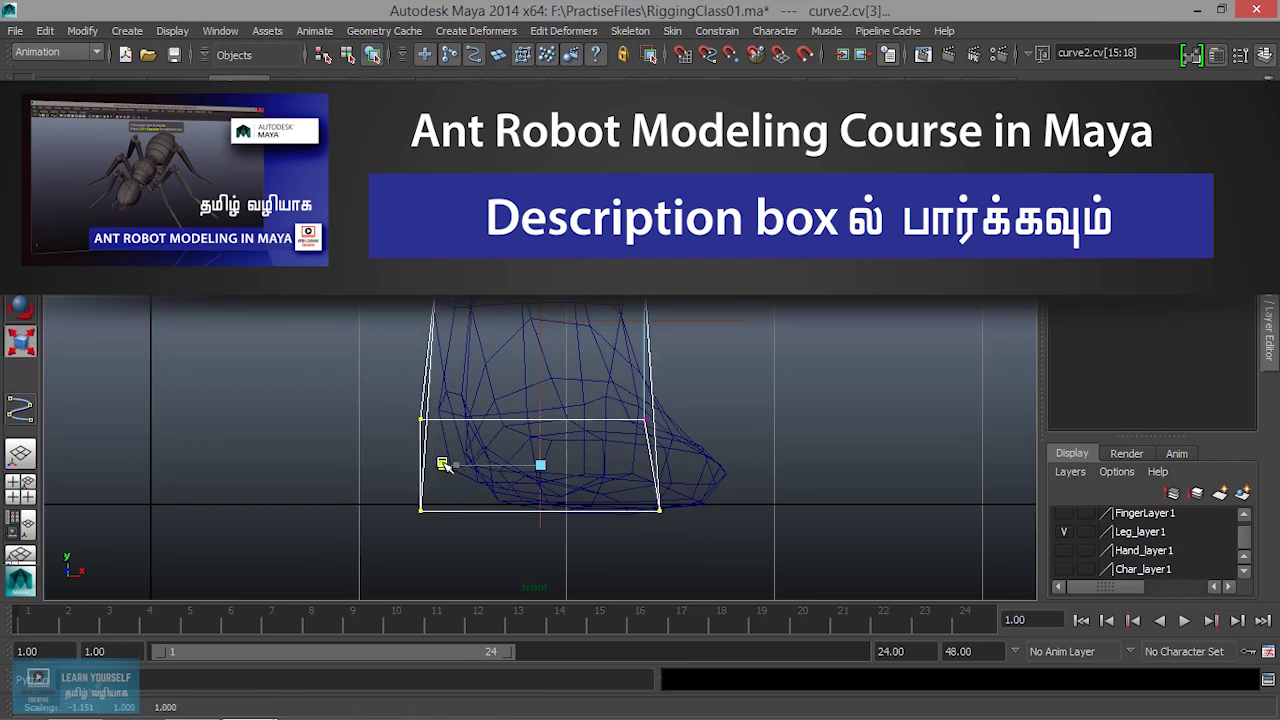
pyautogui.hotkey('ctrl', 'z')
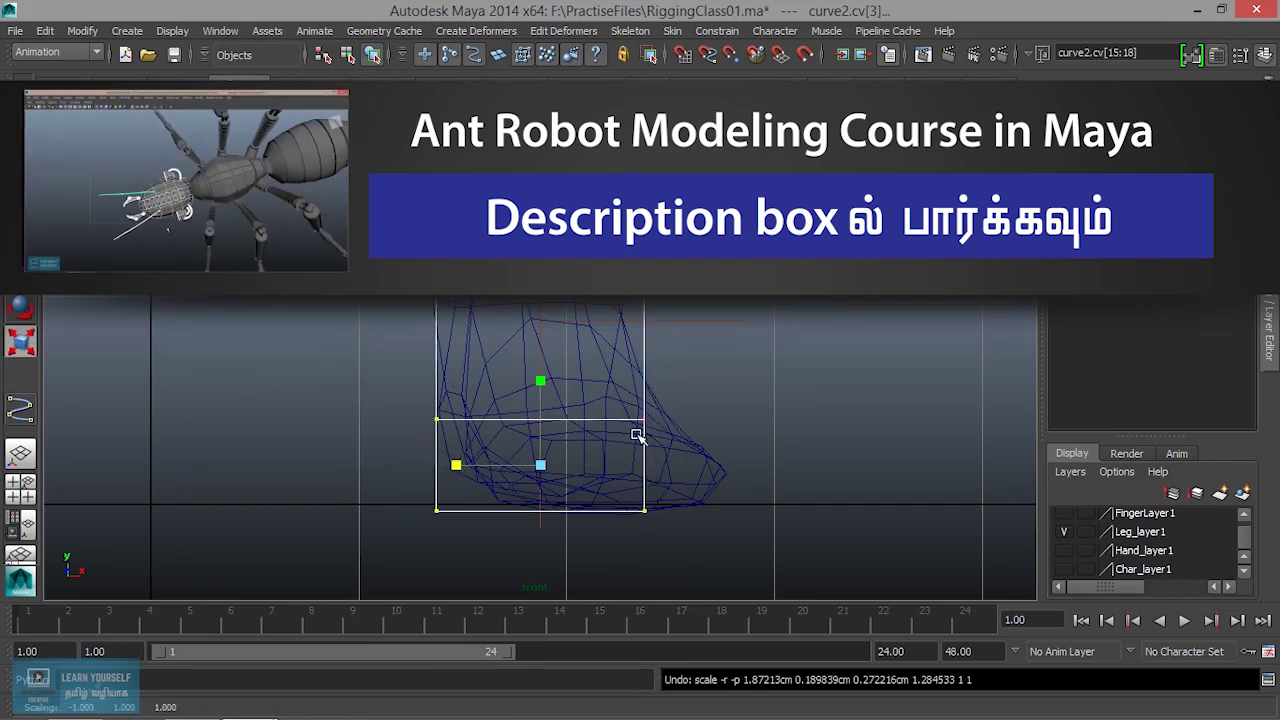
pyautogui.moveTo(624, 465)
pyautogui.mouseDown()
pyautogui.moveTo(648, 466)
pyautogui.moveTo(829, 323)
pyautogui.mouseUp()
pyautogui.press('space')
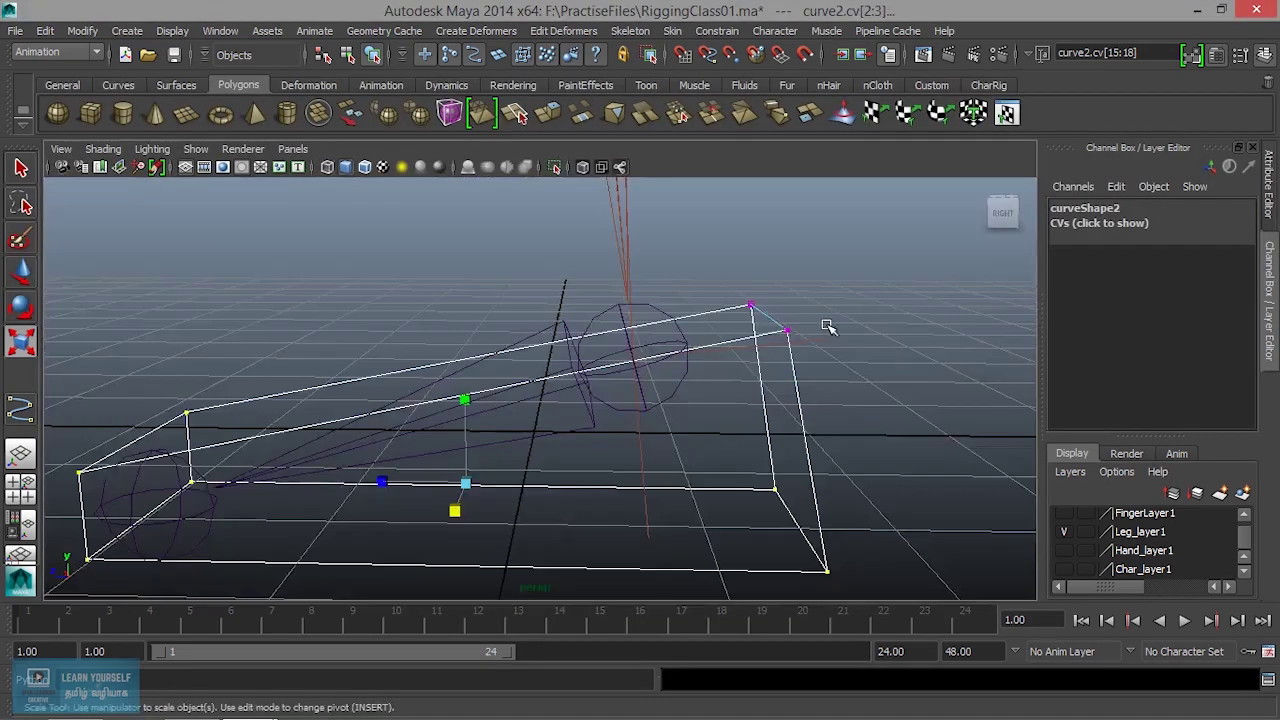
# Narrow the box's bottom CVs inward along X
pyautogui.keyDown('alt'); pyautogui.moveTo(719, 479); pyautogui.dragTo(386, 354); pyautogui.keyUp('alt')
pyautogui.moveTo(427, 416)
pyautogui.keyDown('alt'); pyautogui.mouseDown()
pyautogui.moveTo(561, 410)
pyautogui.moveTo(329, 383)
pyautogui.mouseUp(); pyautogui.keyUp('alt')
pyautogui.keyDown('alt'); pyautogui.moveTo(732, 460); pyautogui.dragTo(543, 490); pyautogui.keyUp('alt')
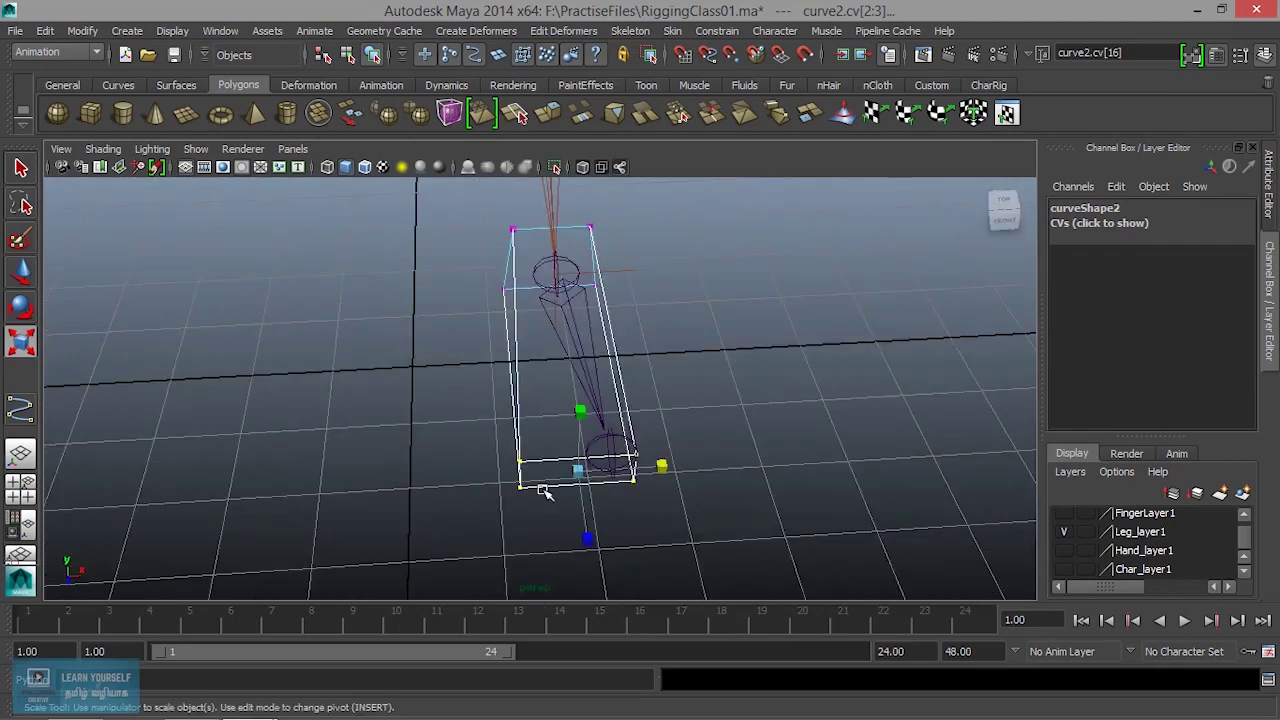
pyautogui.moveTo(662, 465); pyautogui.dragTo(632, 470)
pyautogui.keyDown('alt'); pyautogui.moveTo(682, 507); pyautogui.dragTo(625, 505); pyautogui.keyUp('alt')
# Move the upper-left corner CV to refit the box, then select the whole curve
pyautogui.press('w')
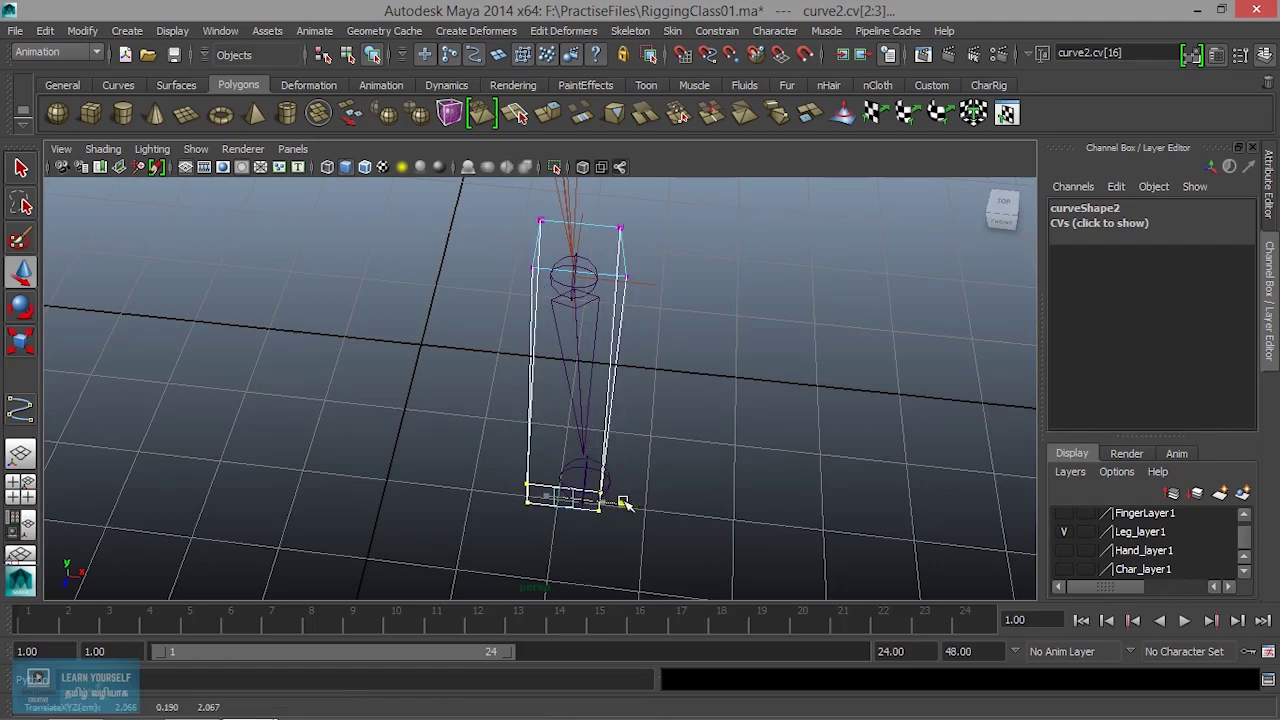
pyautogui.keyDown('alt'); pyautogui.moveTo(610, 497); pyautogui.dragTo(567, 521); pyautogui.keyUp('alt')
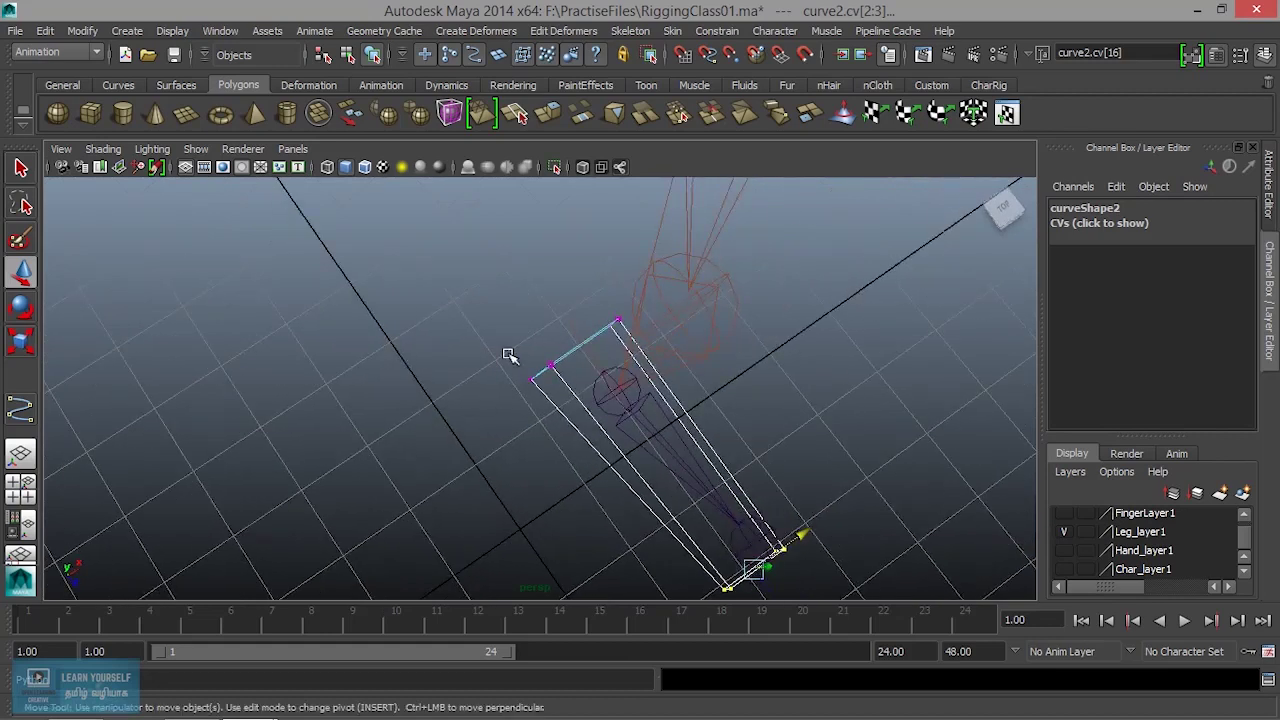
pyautogui.moveTo(510, 355)
pyautogui.mouseDown()
pyautogui.moveTo(567, 390)
pyautogui.moveTo(582, 427)
pyautogui.mouseUp()
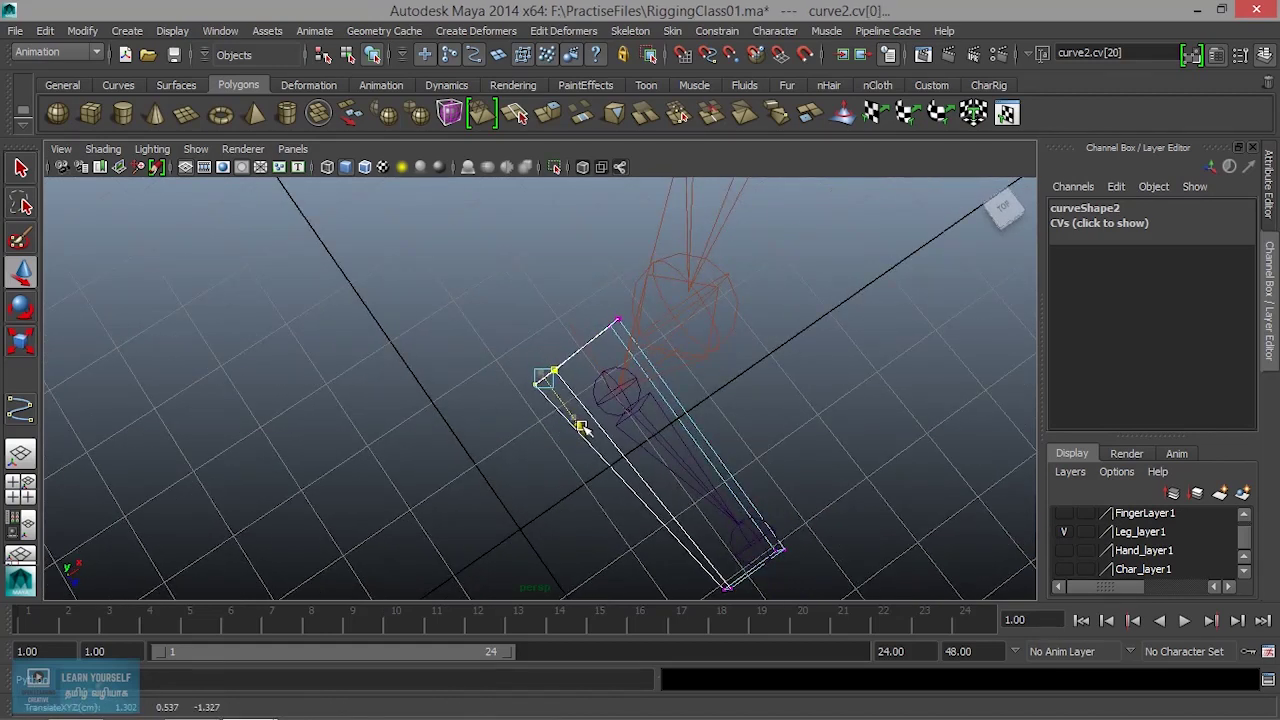
pyautogui.keyDown('alt'); pyautogui.moveTo(732, 483); pyautogui.dragTo(614, 414); pyautogui.keyUp('alt')
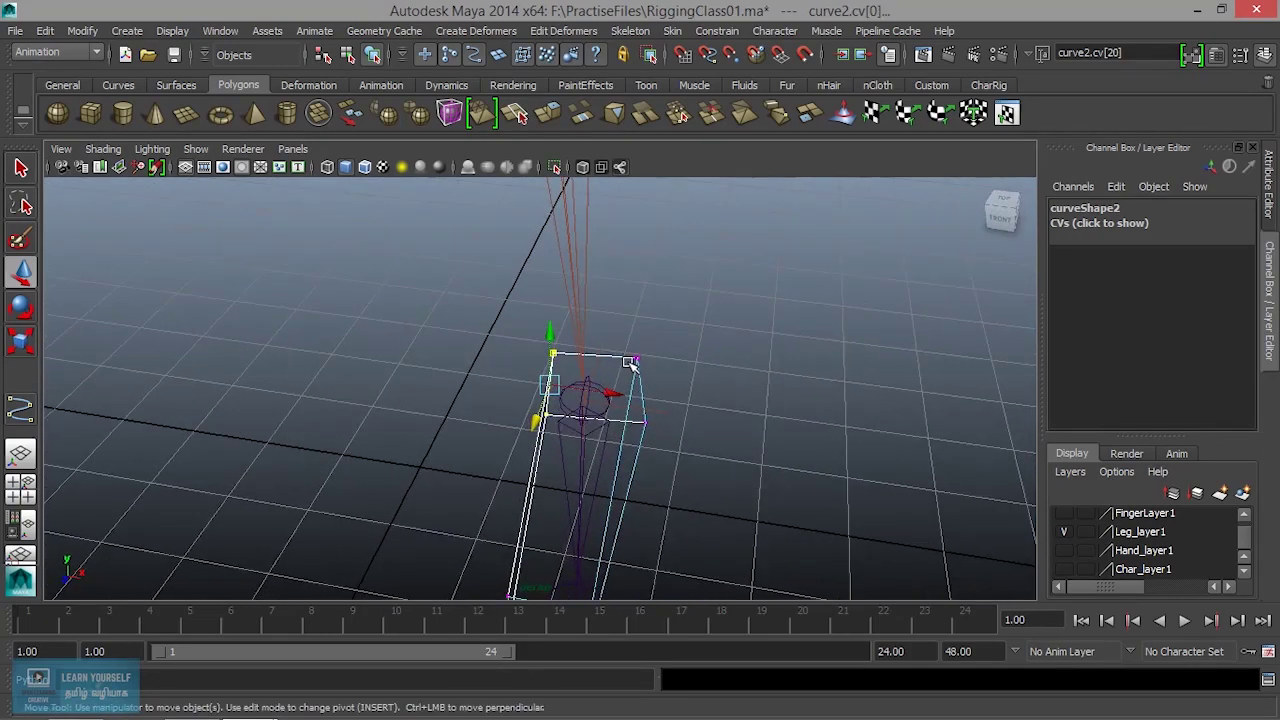
pyautogui.moveTo(625, 366); pyautogui.dragTo(714, 294, button='right')
pyautogui.click(630, 360)
# Return the box control curve to object mode and set the viewport to show all object types
pyautogui.moveTo(634, 368)
pyautogui.keyDown('alt'); pyautogui.mouseDown()
pyautogui.moveTo(657, 366)
pyautogui.moveTo(494, 263)
pyautogui.mouseUp(); pyautogui.keyUp('alt')
pyautogui.click(197, 149)
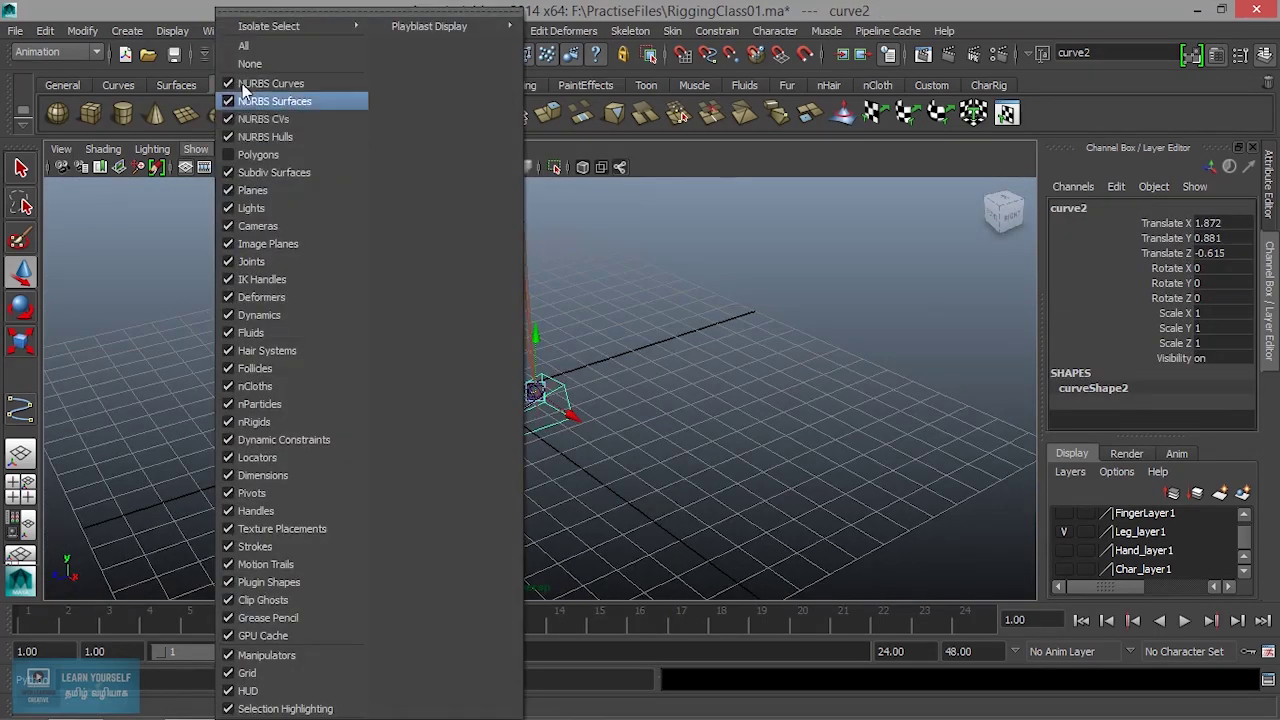
pyautogui.moveTo(629, 323); pyautogui.dragTo(712, 292, button='right')
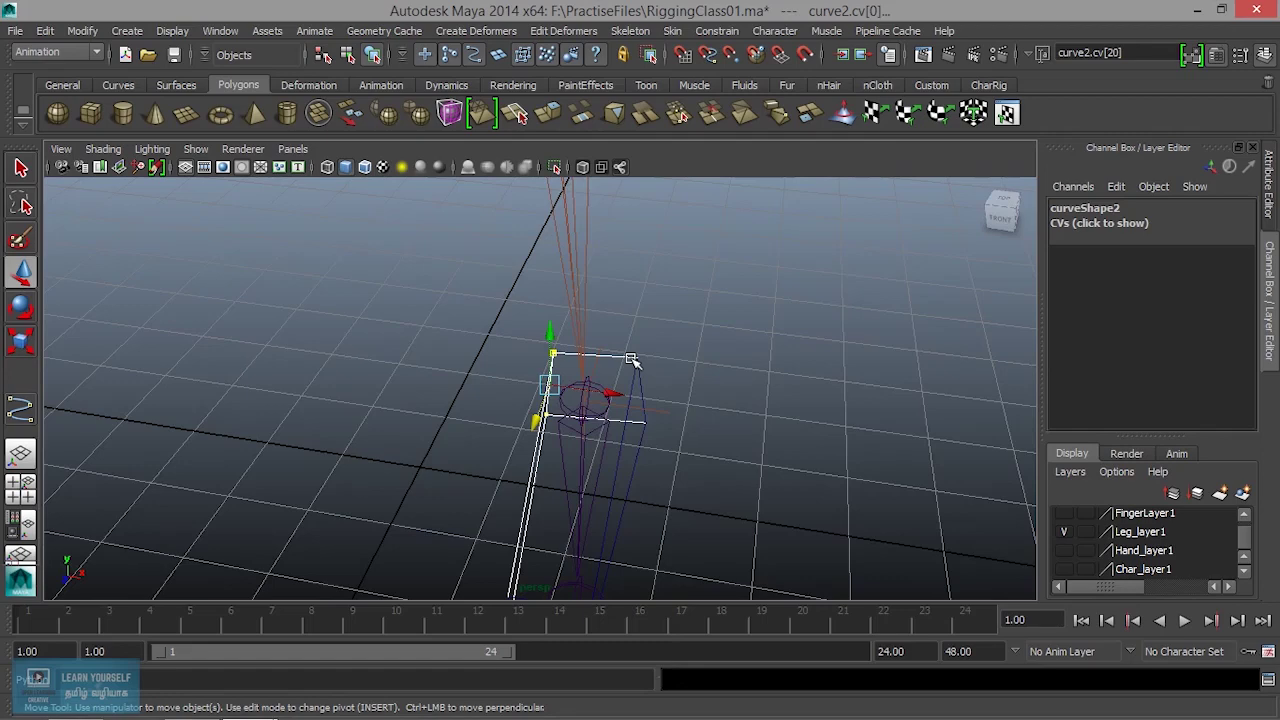
pyautogui.click(630, 360)
pyautogui.keyDown('alt'); pyautogui.moveTo(655, 367); pyautogui.dragTo(594, 386); pyautogui.keyUp('alt')
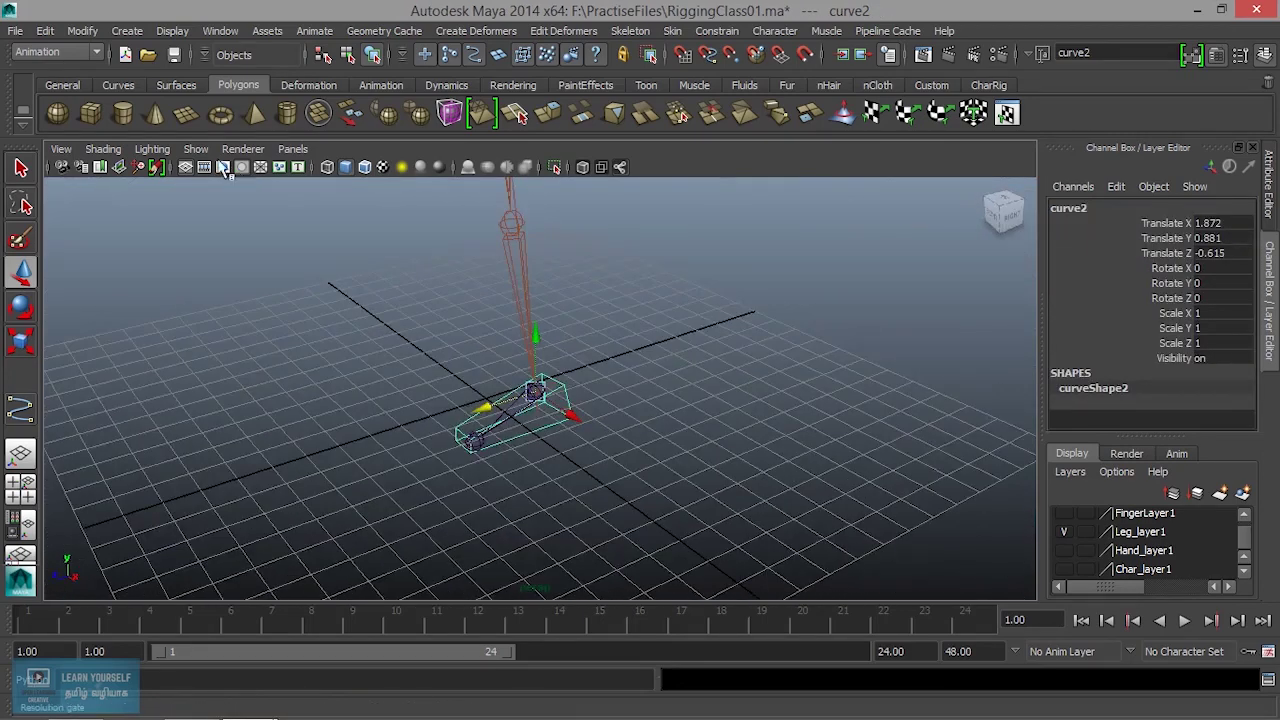
pyautogui.click(197, 149)
pyautogui.click(243, 46)
# Select the box control curve2 and move it beside the foot (Translate -1.539, 0.881, -0.615)
pyautogui.click(838, 472)
pyautogui.moveTo(838, 472)
pyautogui.keyDown('alt'); pyautogui.mouseDown()
pyautogui.moveTo(563, 457)
pyautogui.moveTo(493, 398)
pyautogui.mouseUp(); pyautogui.keyUp('alt')
pyautogui.scroll(3, 500, 435)
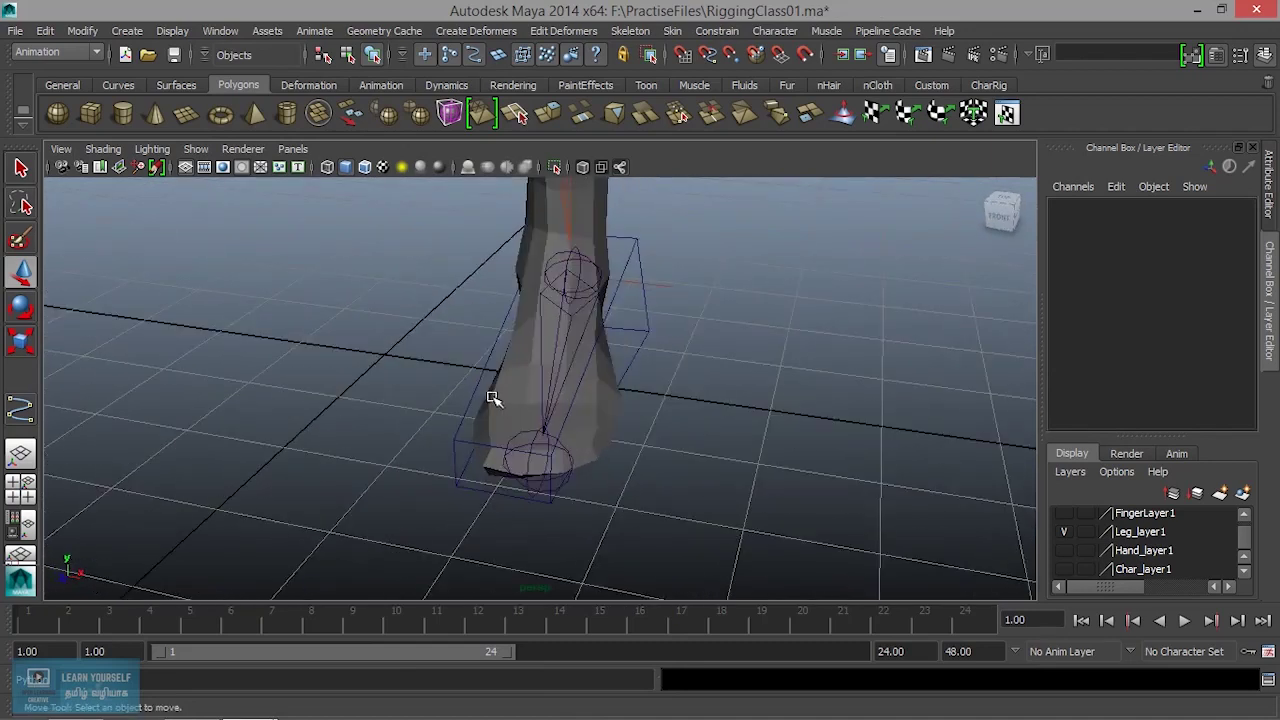
pyautogui.click(474, 379)
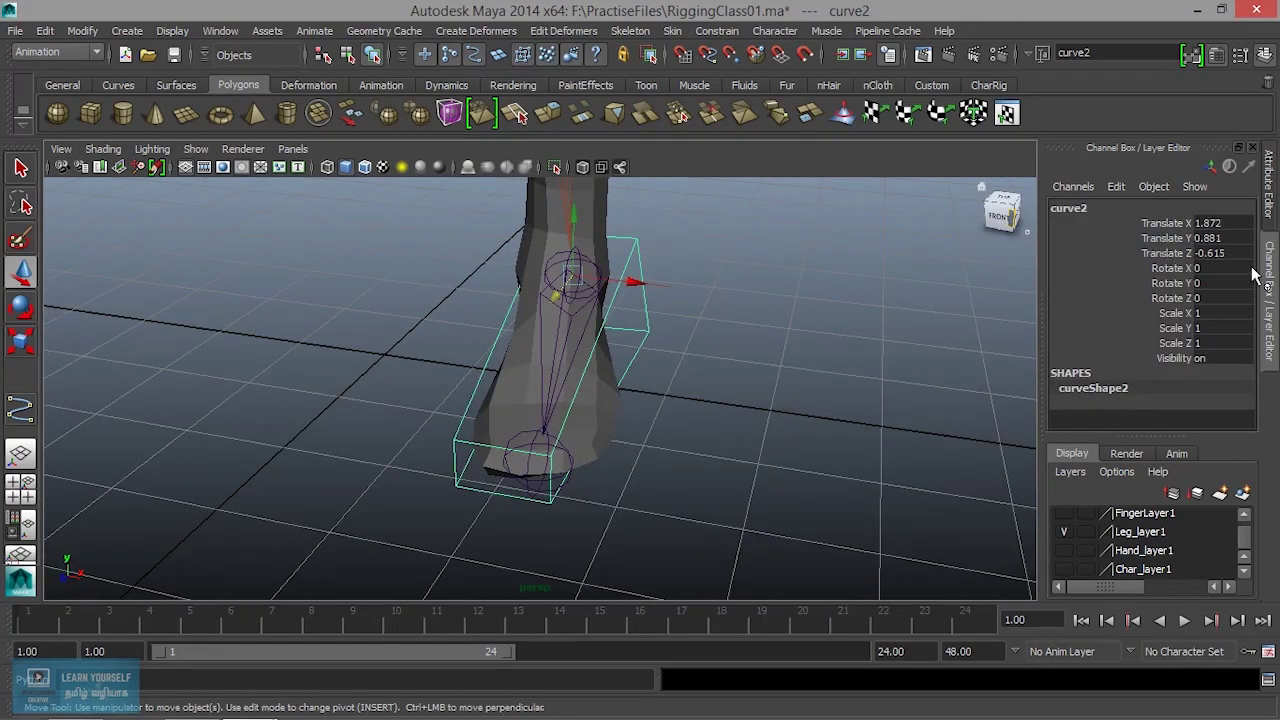
pyautogui.moveTo(632, 282); pyautogui.dragTo(331, 250)
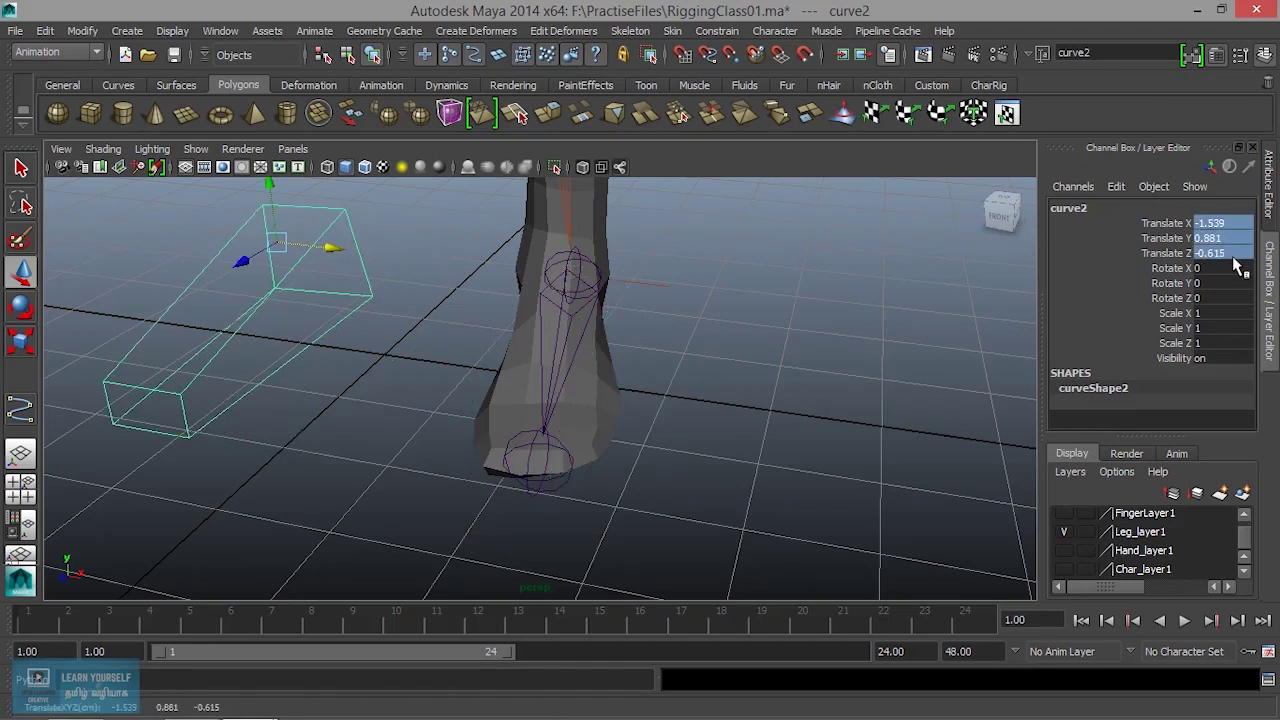
# Undo the move, freeze curve2's transformations, then test-move it and reset Translate X to 0
pyautogui.hotkey('ctrl', 'z')
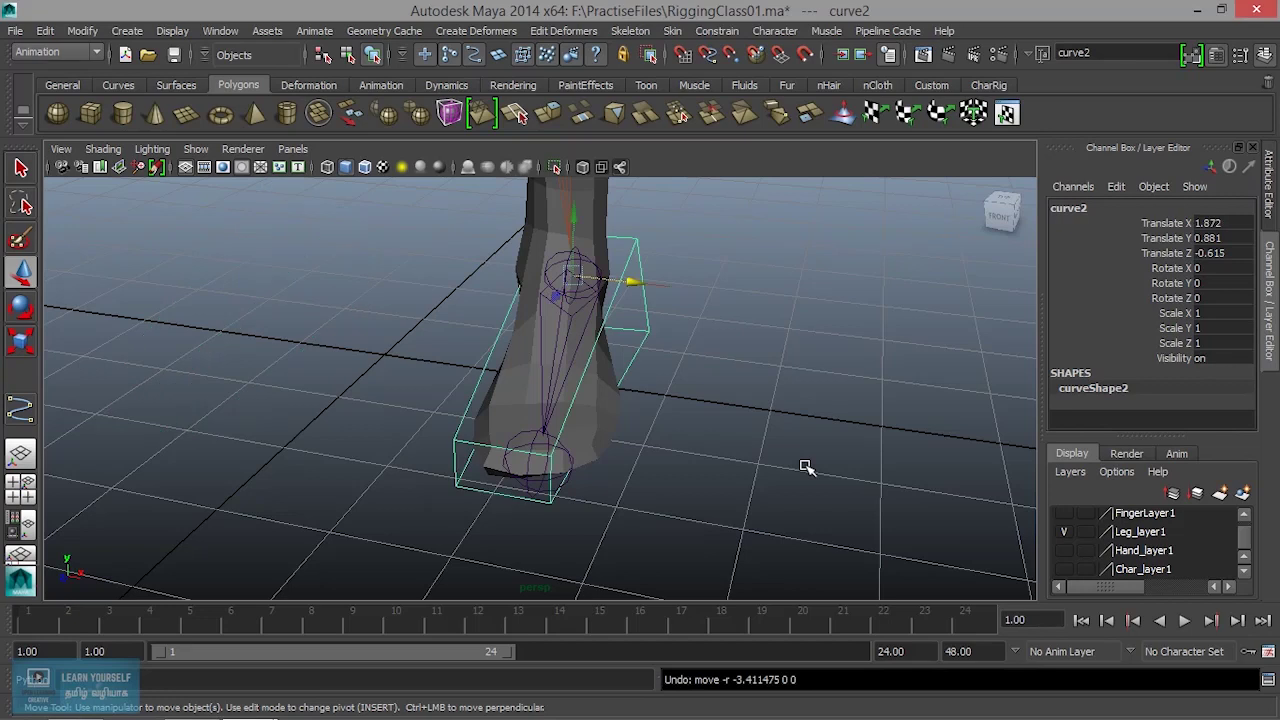
pyautogui.click(84, 31)
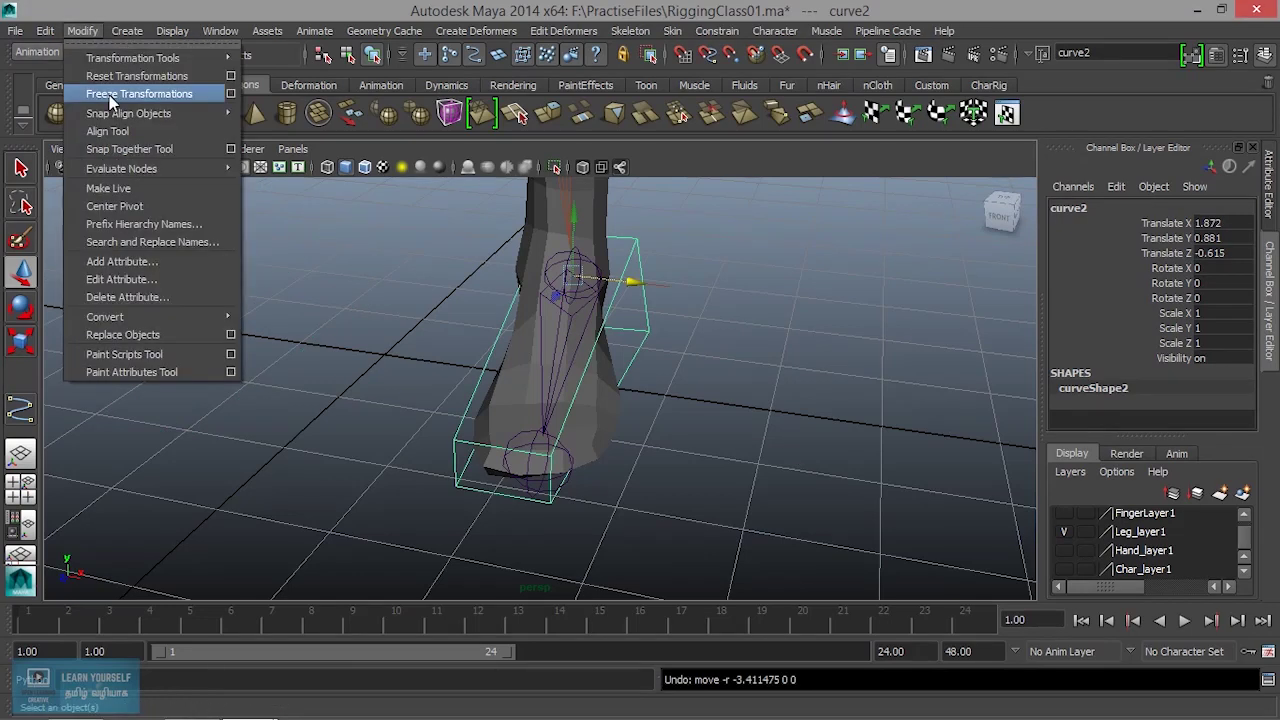
pyautogui.click(112, 95)
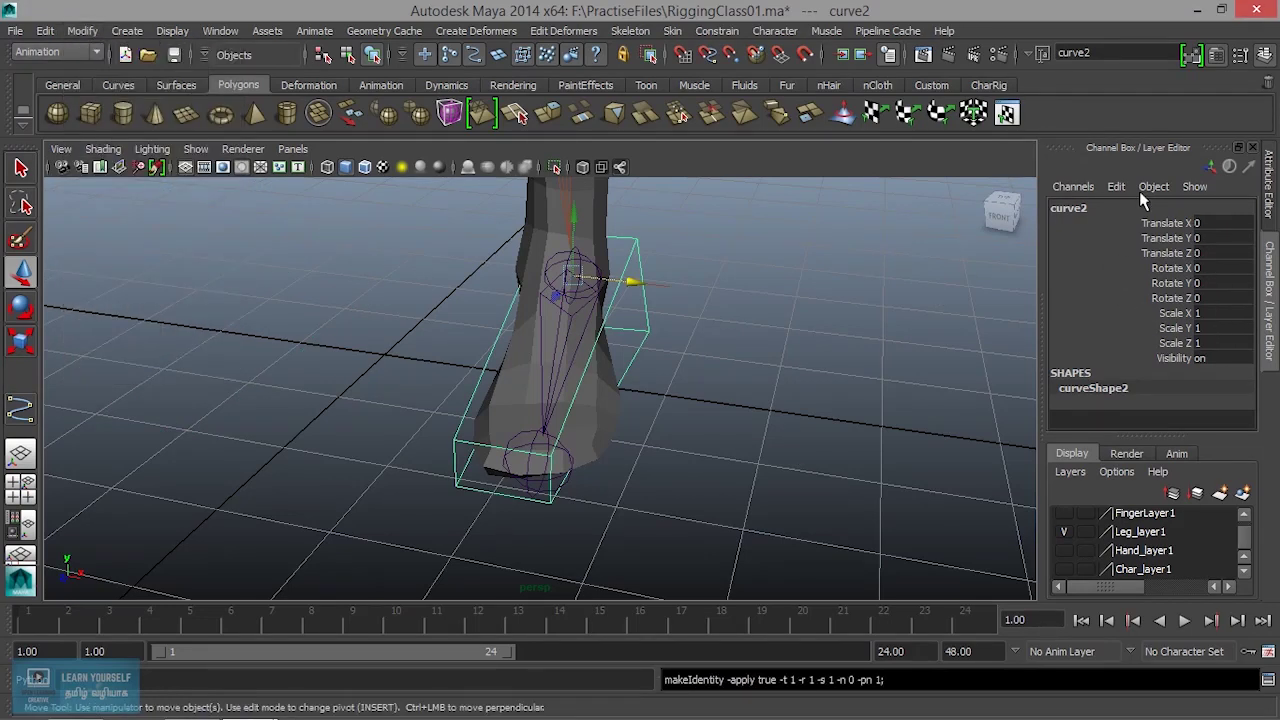
pyautogui.keyDown('alt'); pyautogui.moveTo(671, 324); pyautogui.dragTo(690, 321); pyautogui.keyUp('alt')
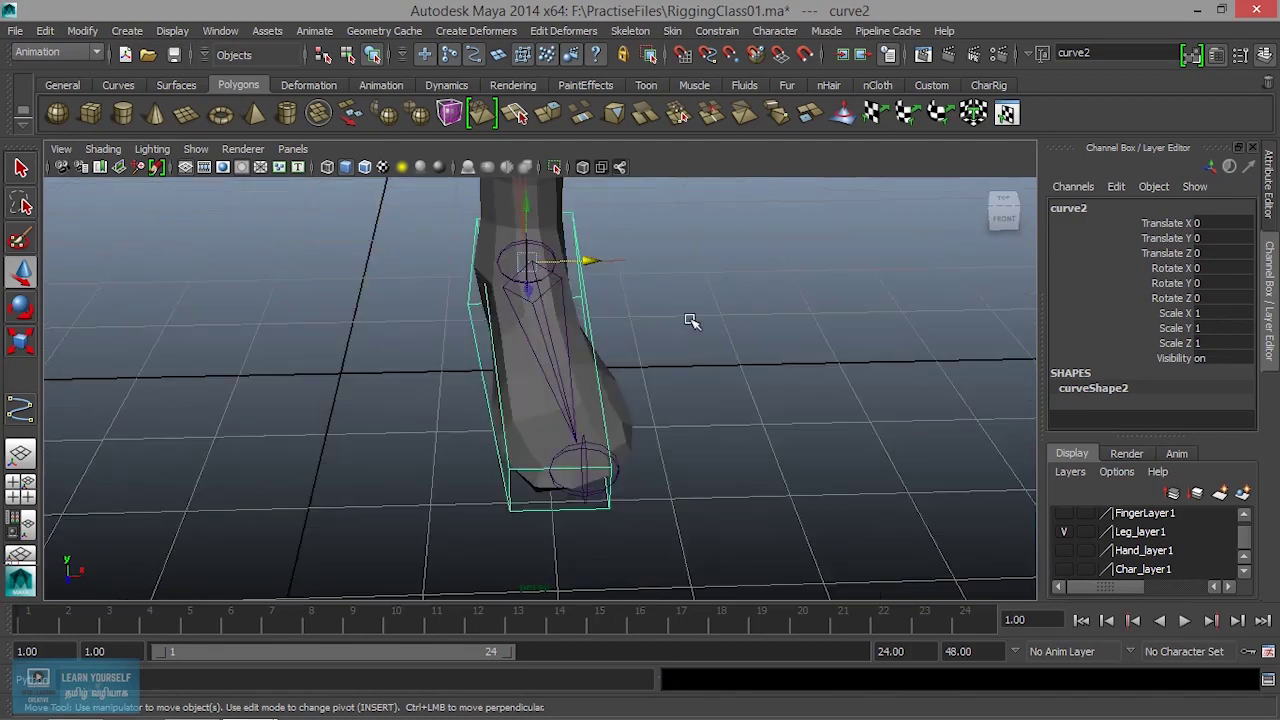
pyautogui.moveTo(594, 262); pyautogui.dragTo(876, 263)
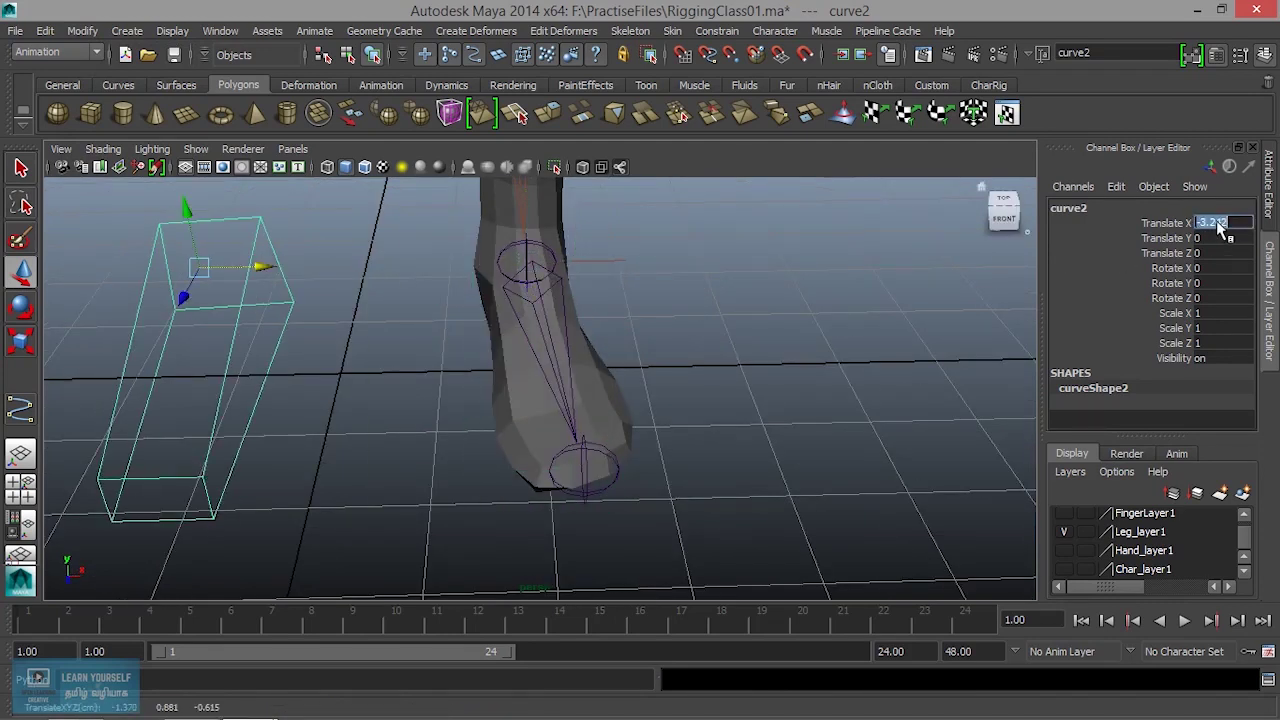
pyautogui.press('Return')
pyautogui.moveTo(823, 400)
pyautogui.keyDown('alt'); pyautogui.mouseDown()
pyautogui.moveTo(677, 460)
pyautogui.moveTo(770, 494)
pyautogui.moveTo(797, 374)
pyautogui.moveTo(634, 430)
pyautogui.mouseUp(); pyautogui.keyUp('alt')
# Switch the box curve to control-vertex mode and zoom in close on the foot
pyautogui.rightClick(598, 337)
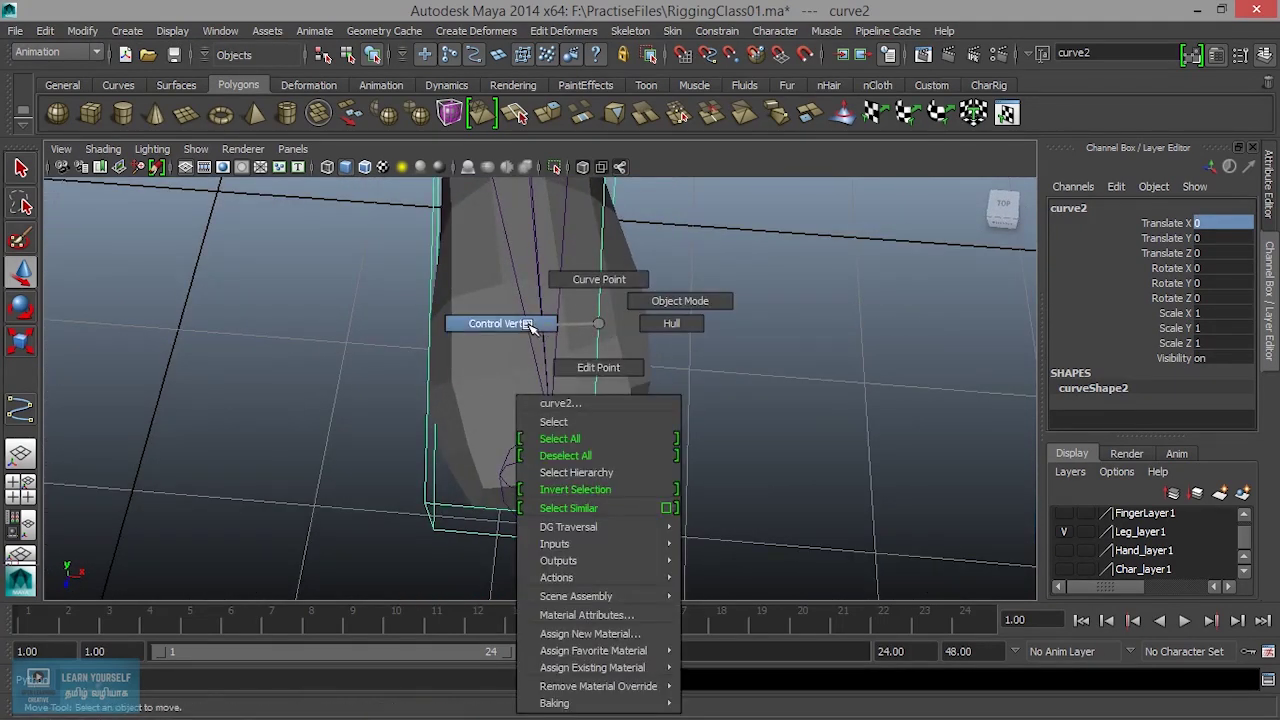
pyautogui.click(528, 323)
pyautogui.moveTo(591, 521)
pyautogui.keyDown('alt'); pyautogui.mouseDown()
pyautogui.moveTo(610, 583)
pyautogui.moveTo(655, 563)
pyautogui.mouseUp(); pyautogui.keyUp('alt')
pyautogui.hotkey('ctrl', 'z')
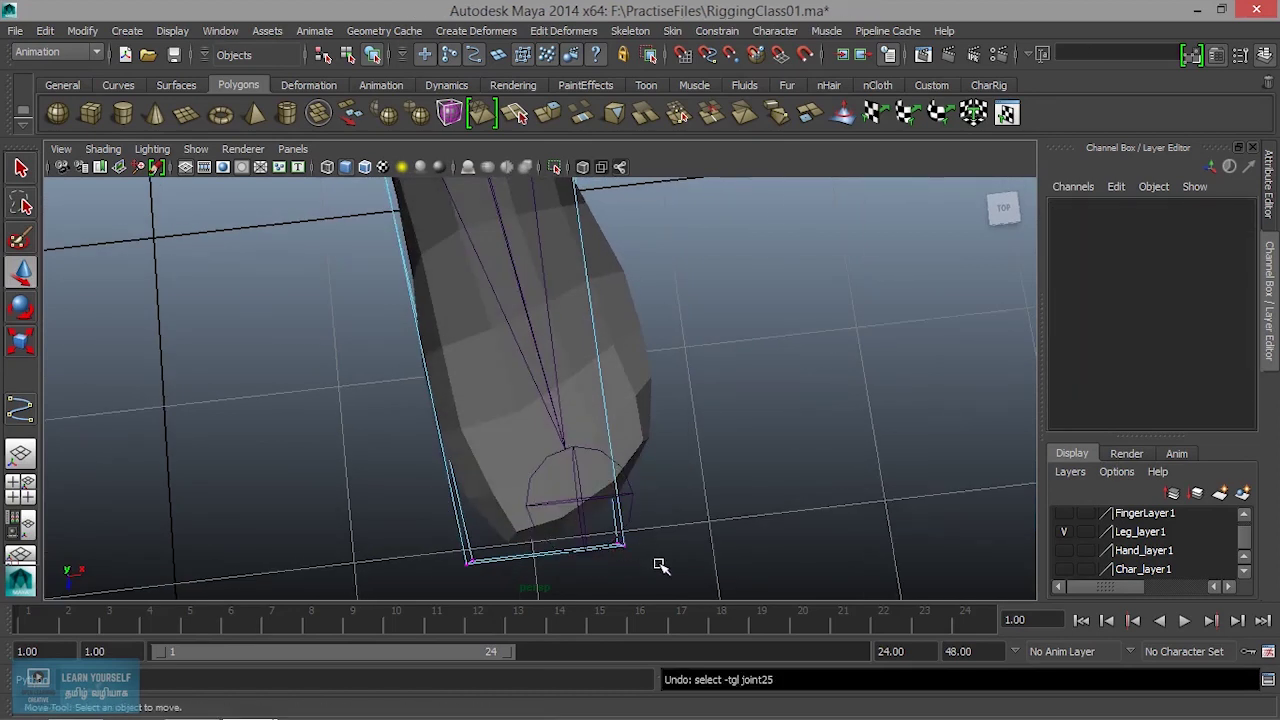
pyautogui.keyDown('alt'); pyautogui.moveTo(646, 537); pyautogui.dragTo(622, 452, button='middle'); pyautogui.keyUp('alt')
pyautogui.keyDown('alt'); pyautogui.moveTo(622, 452); pyautogui.dragTo(857, 557, button='right'); pyautogui.keyUp('alt')
pyautogui.keyDown('alt'); pyautogui.moveTo(857, 557); pyautogui.dragTo(928, 471); pyautogui.keyUp('alt')
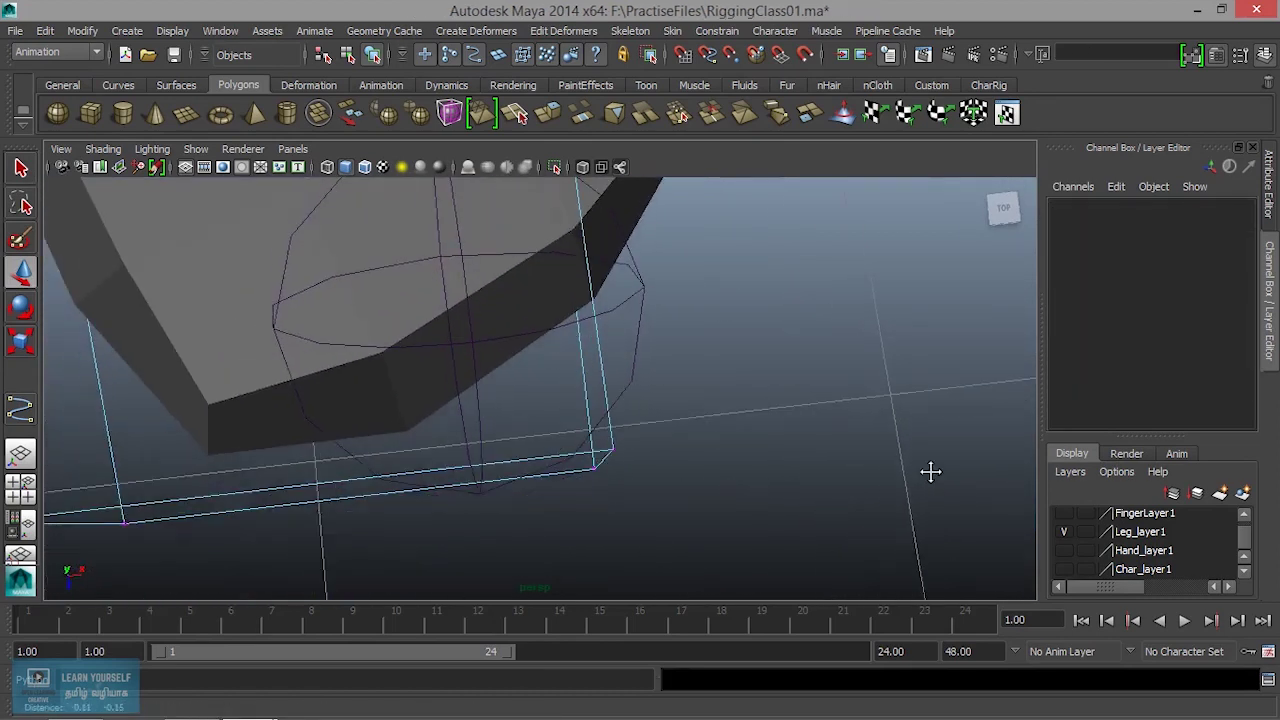
pyautogui.keyDown('alt'); pyautogui.moveTo(908, 503); pyautogui.dragTo(708, 520, button='middle'); pyautogui.keyUp('alt')
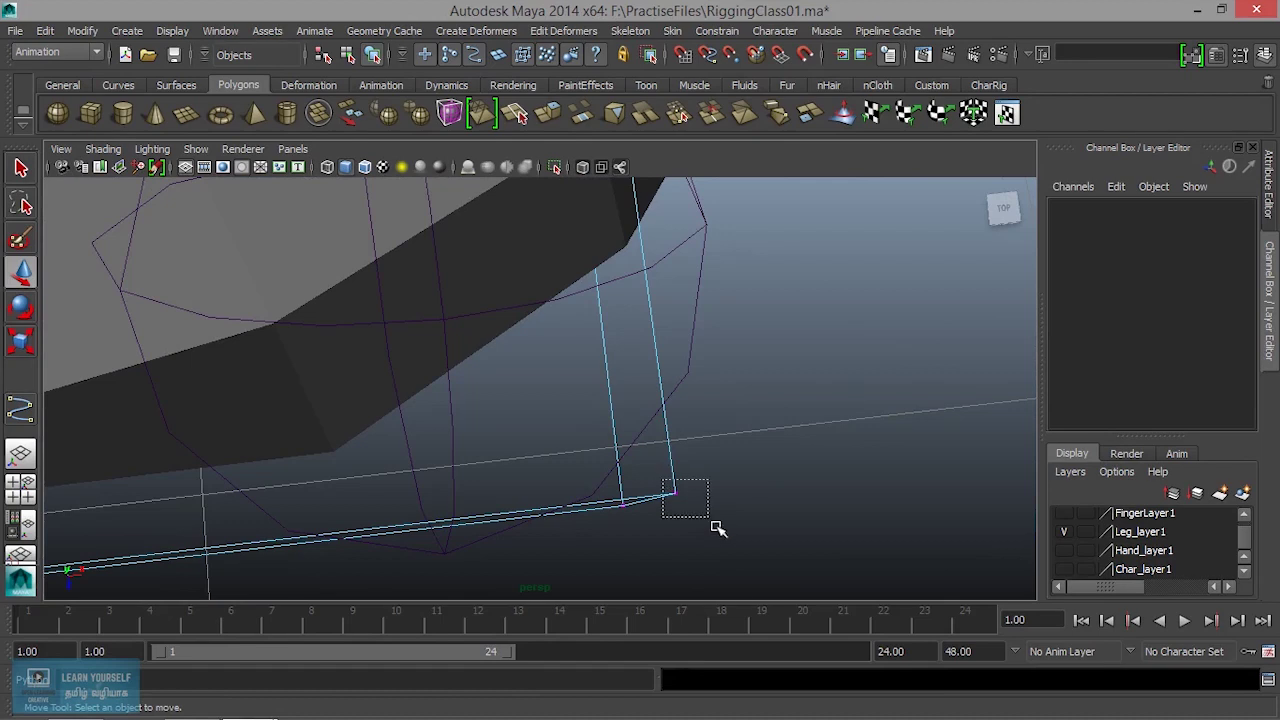
# Move the box's corner CVs along X and Z so the box stretches along the foot
pyautogui.moveTo(662, 480)
pyautogui.mouseDown()
pyautogui.moveTo(718, 529)
pyautogui.moveTo(886, 466)
pyautogui.moveTo(857, 515)
pyautogui.moveTo(606, 480)
pyautogui.moveTo(629, 423)
pyautogui.moveTo(672, 413)
pyautogui.moveTo(659, 417)
pyautogui.mouseUp()
pyautogui.moveTo(578, 482); pyautogui.dragTo(585, 458)
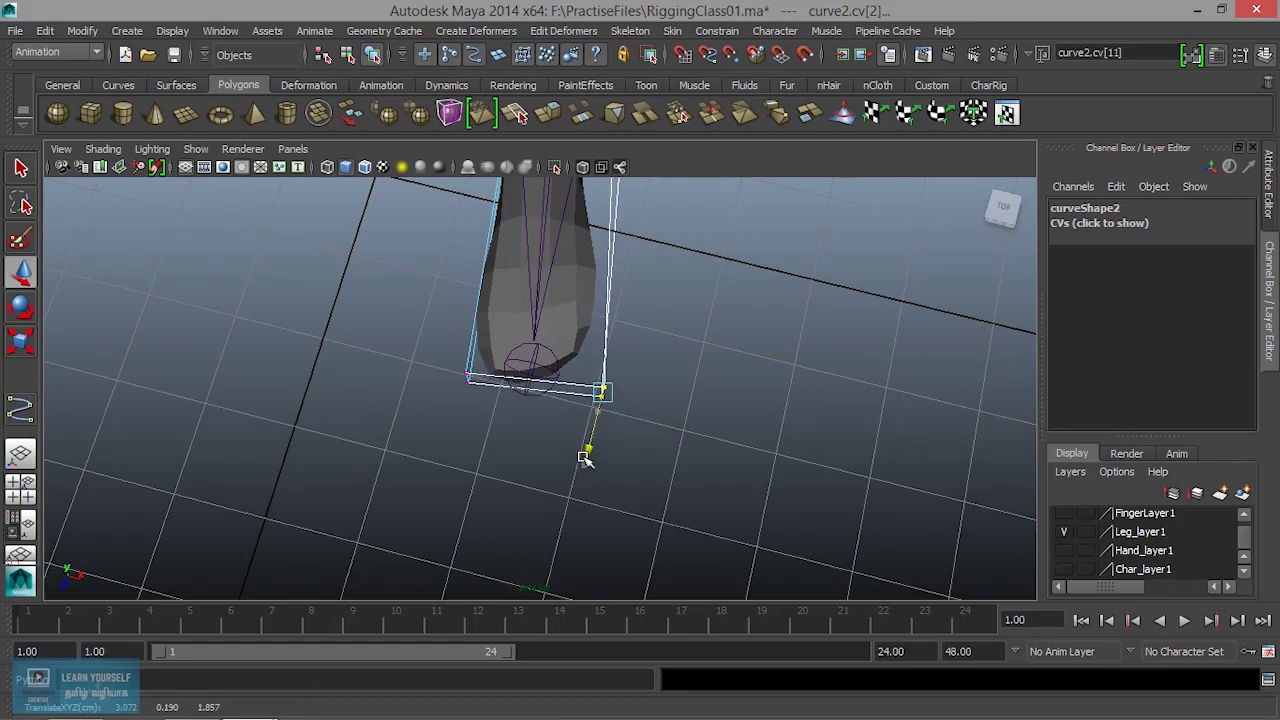
pyautogui.click(468, 380)
pyautogui.moveTo(449, 436); pyautogui.dragTo(444, 441)
pyautogui.moveTo(531, 403)
pyautogui.mouseDown()
pyautogui.moveTo(505, 400)
pyautogui.moveTo(528, 466)
pyautogui.moveTo(763, 509)
pyautogui.mouseUp()
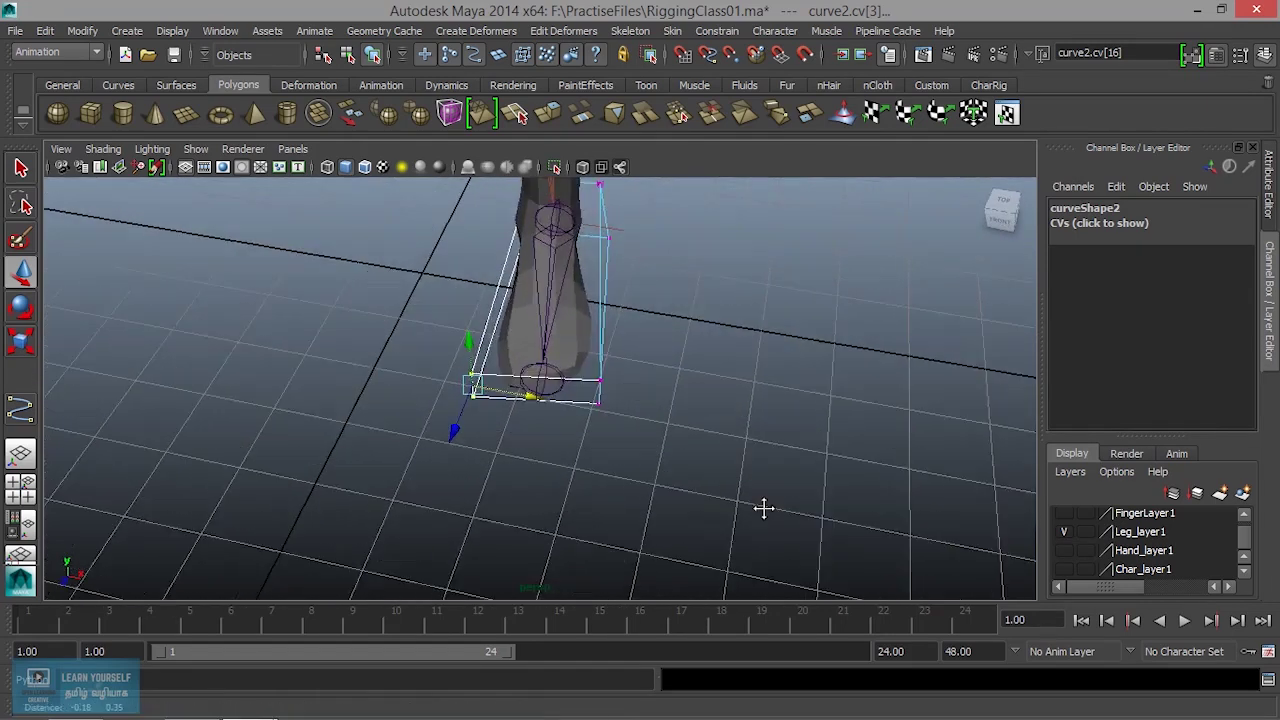
pyautogui.keyDown('alt'); pyautogui.moveTo(763, 509); pyautogui.dragTo(740, 472, button='right'); pyautogui.keyUp('alt')
pyautogui.moveTo(740, 472)
pyautogui.keyDown('alt'); pyautogui.mouseDown()
pyautogui.moveTo(786, 366)
pyautogui.moveTo(534, 235)
pyautogui.mouseUp(); pyautogui.keyUp('alt')
pyautogui.click(561, 251)
pyautogui.moveTo(600, 288); pyautogui.dragTo(580, 292)
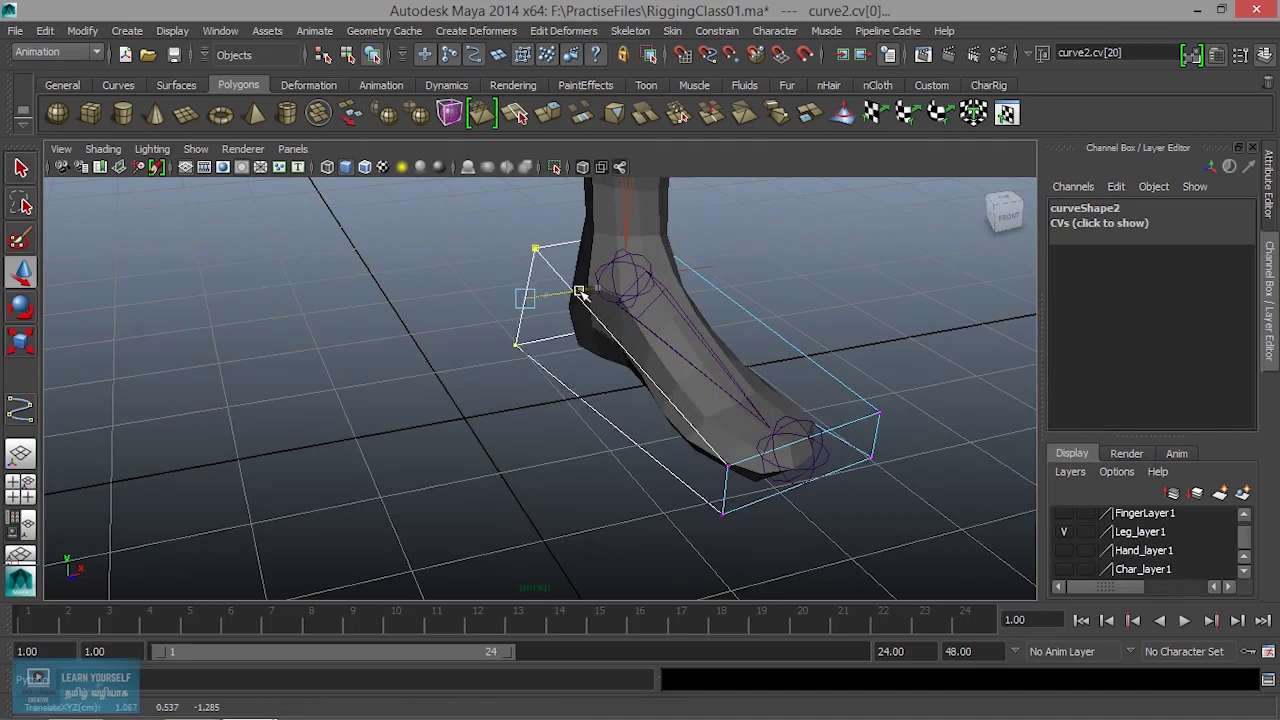
# Return curve2 to object mode and select the leg's IK handle ikHandle2
pyautogui.moveTo(685, 378)
pyautogui.keyDown('alt'); pyautogui.mouseDown()
pyautogui.moveTo(634, 417)
pyautogui.moveTo(523, 360)
pyautogui.mouseUp(); pyautogui.keyUp('alt')
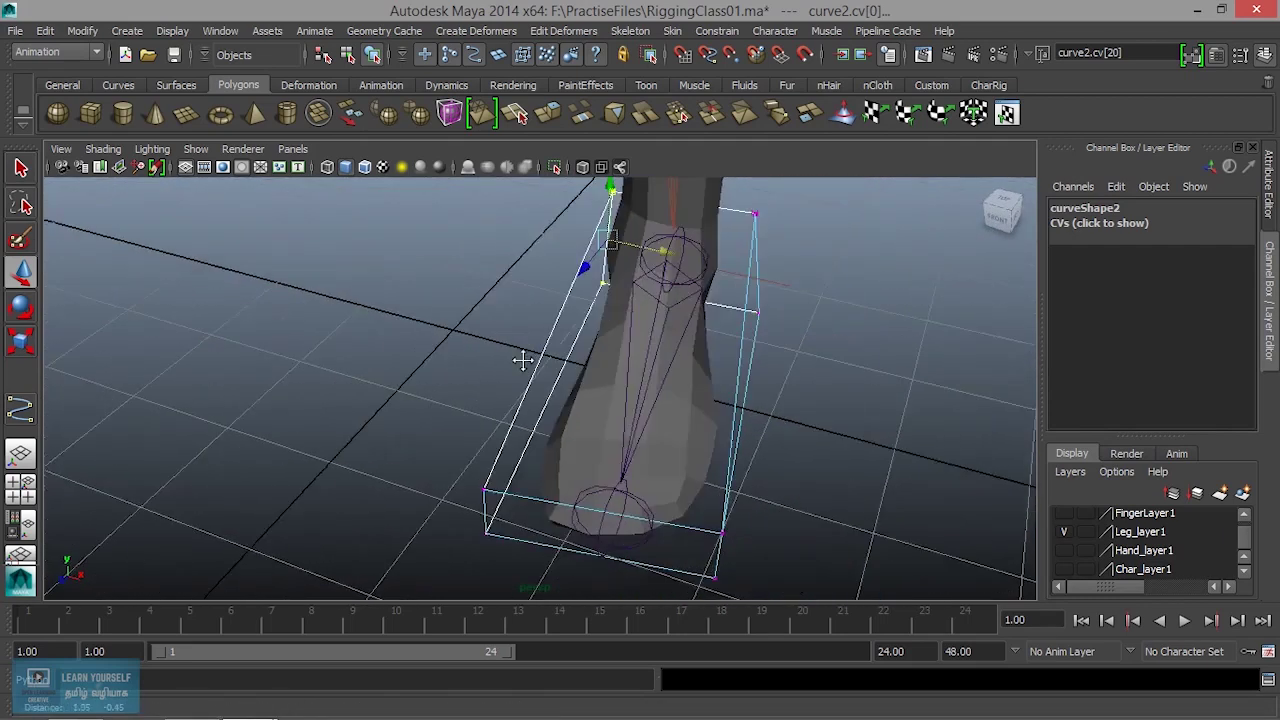
pyautogui.moveTo(743, 310); pyautogui.dragTo(826, 286, button='right')
pyautogui.click(750, 306)
pyautogui.moveTo(794, 420)
pyautogui.keyDown('alt'); pyautogui.mouseDown()
pyautogui.moveTo(755, 467)
pyautogui.moveTo(820, 449)
pyautogui.moveTo(871, 491)
pyautogui.moveTo(757, 318)
pyautogui.mouseUp(); pyautogui.keyUp('alt')
pyautogui.click(750, 300)
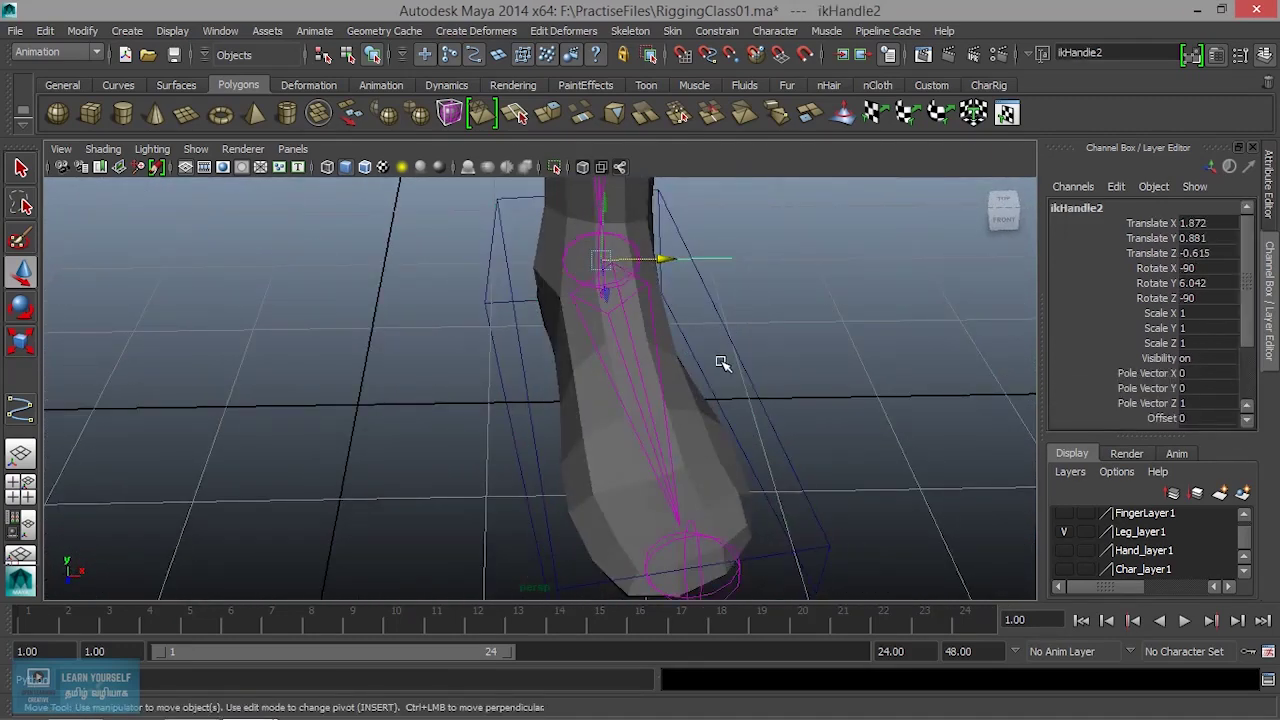
pyautogui.scroll(-5, 714, 363)
pyautogui.keyDown('alt'); pyautogui.moveTo(706, 363); pyautogui.dragTo(613, 351); pyautogui.keyUp('alt')
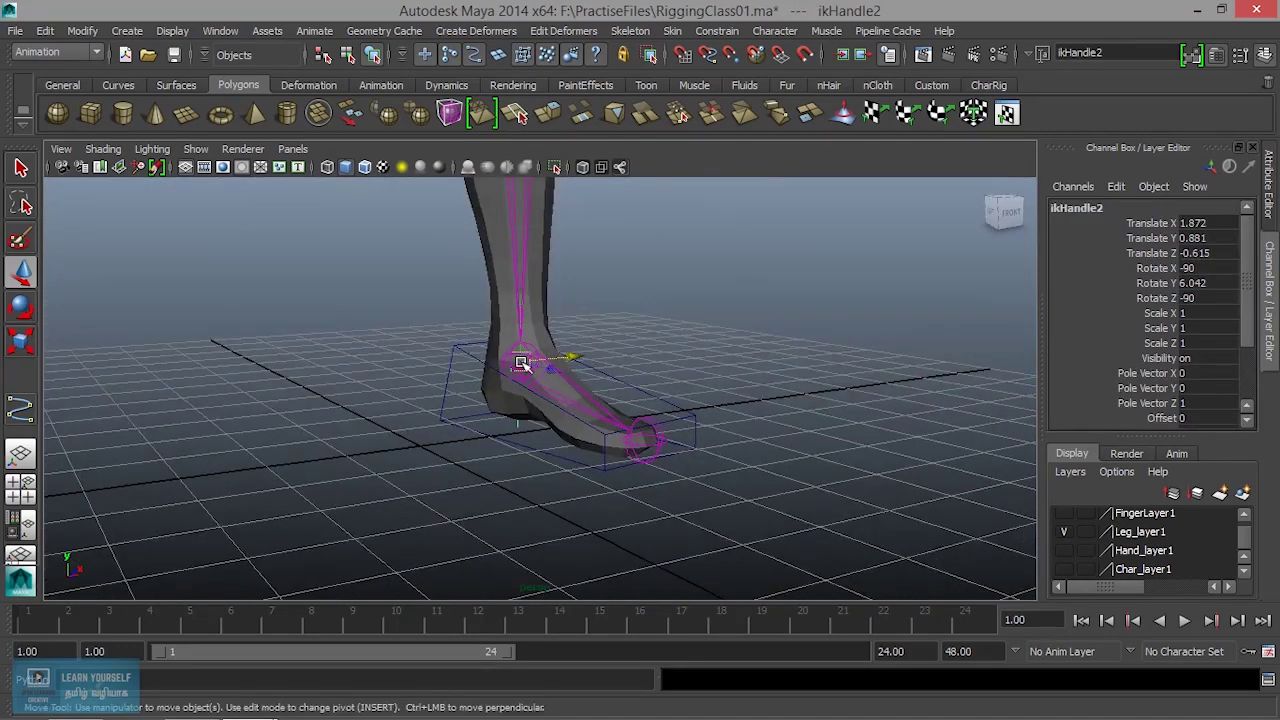
pyautogui.moveTo(521, 363)
pyautogui.mouseDown()
pyautogui.moveTo(543, 229)
pyautogui.moveTo(543, 266)
pyautogui.mouseUp()
pyautogui.hotkey('ctrl', 'z')
pyautogui.keyDown('alt'); pyautogui.moveTo(558, 313); pyautogui.dragTo(723, 363); pyautogui.keyUp('alt')
pyautogui.hotkey('ctrl', 'z')
pyautogui.moveTo(524, 366); pyautogui.dragTo(541, 286)
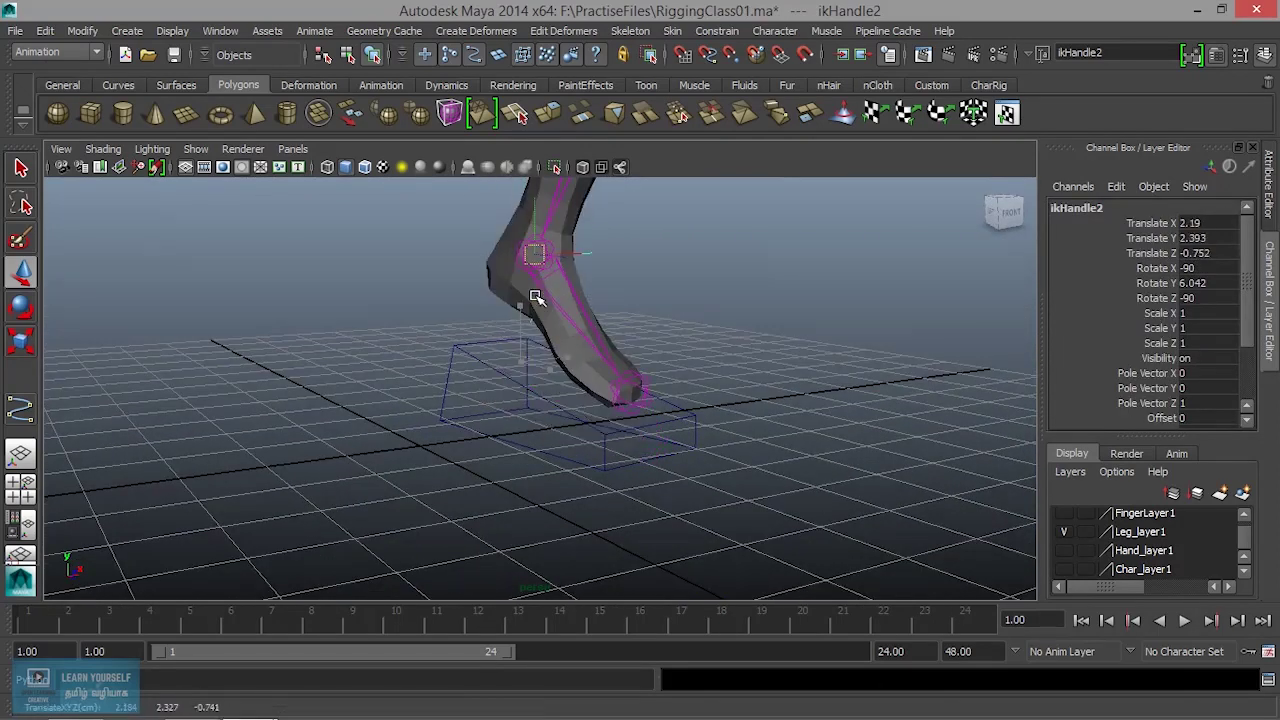
pyautogui.hotkey('ctrl', 'z')
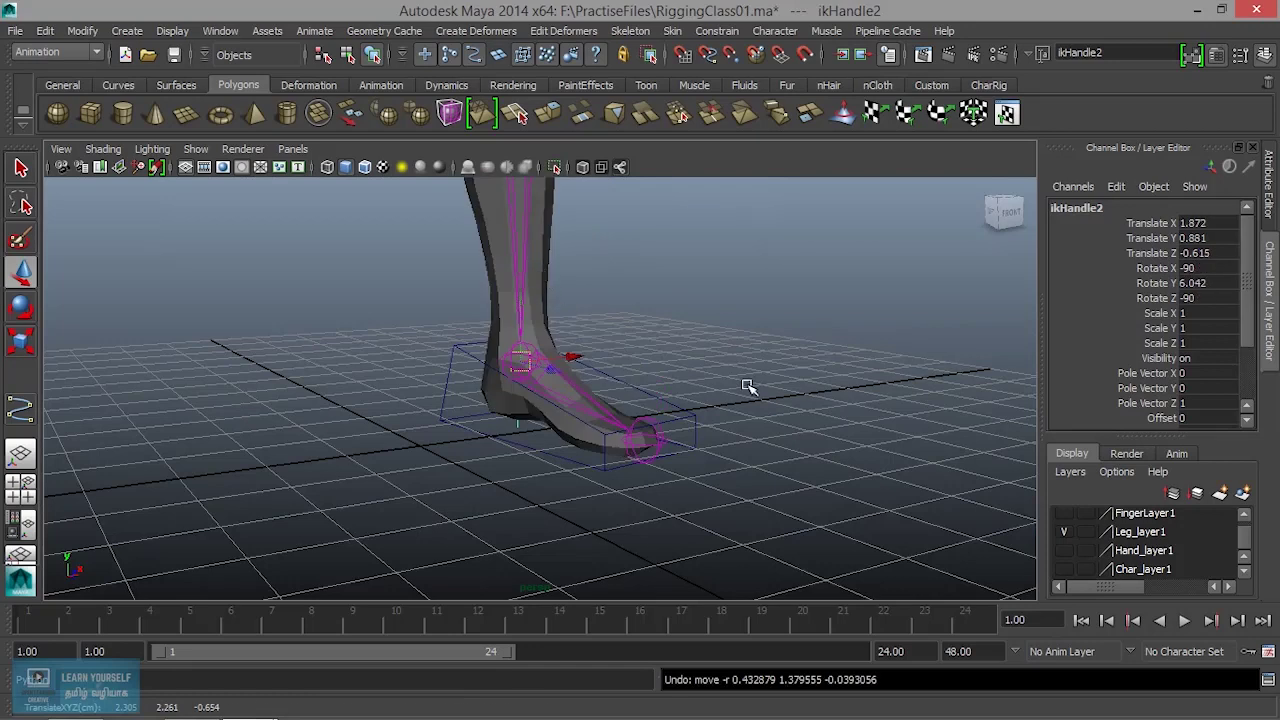
pyautogui.click(749, 387)
pyautogui.moveTo(688, 374)
pyautogui.keyDown('alt'); pyautogui.mouseDown()
pyautogui.moveTo(631, 363)
pyautogui.moveTo(730, 445)
pyautogui.mouseUp(); pyautogui.keyUp('alt')
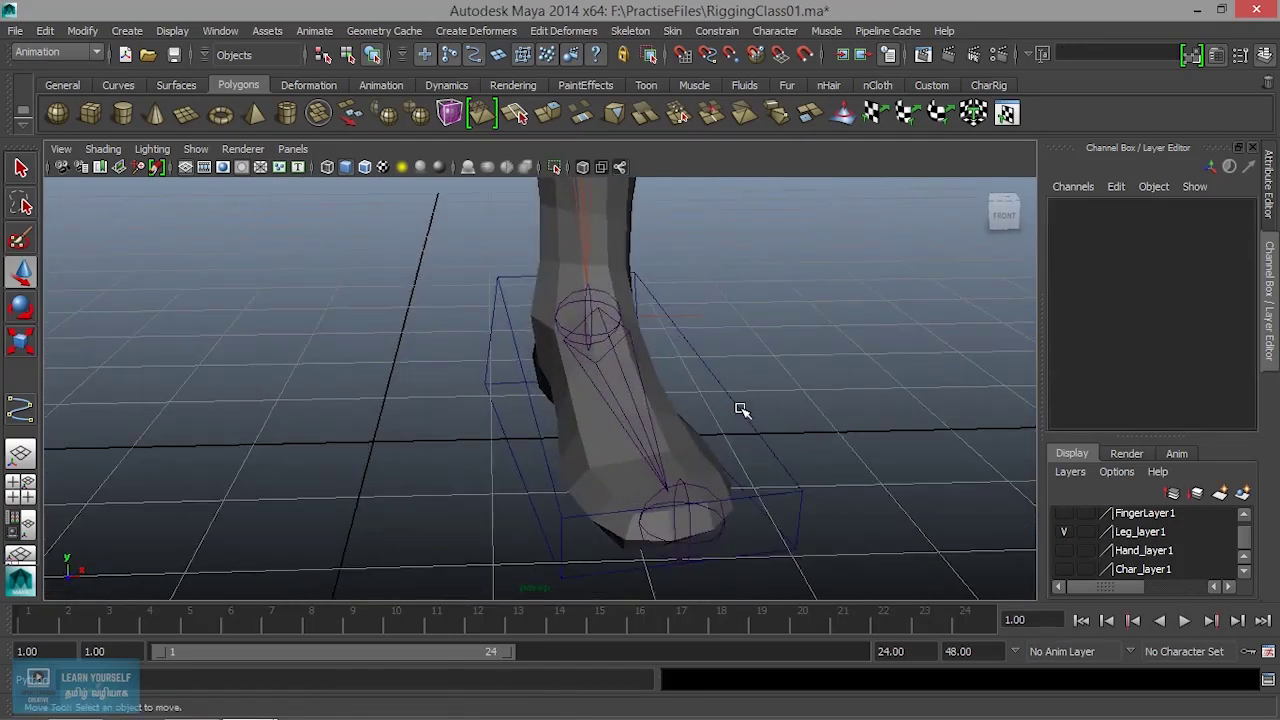
pyautogui.hotkey('ctrl', 'z')
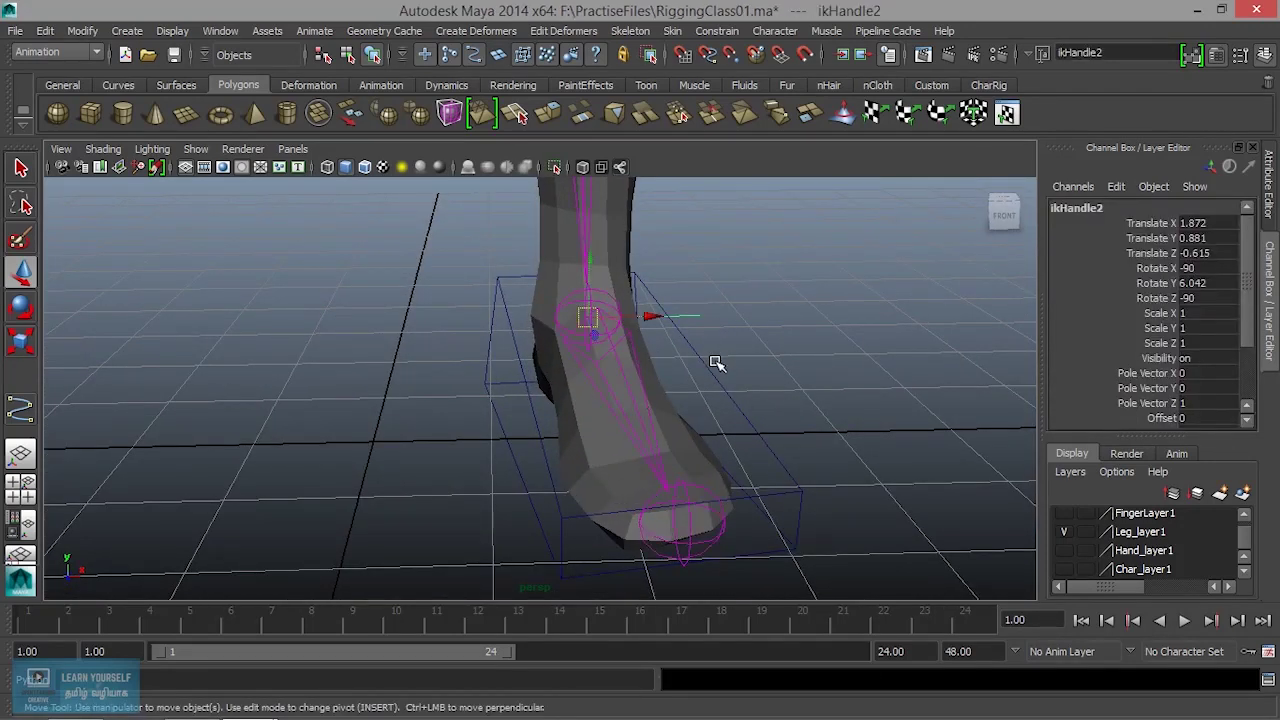
pyautogui.press('q')
pyautogui.click(786, 430)
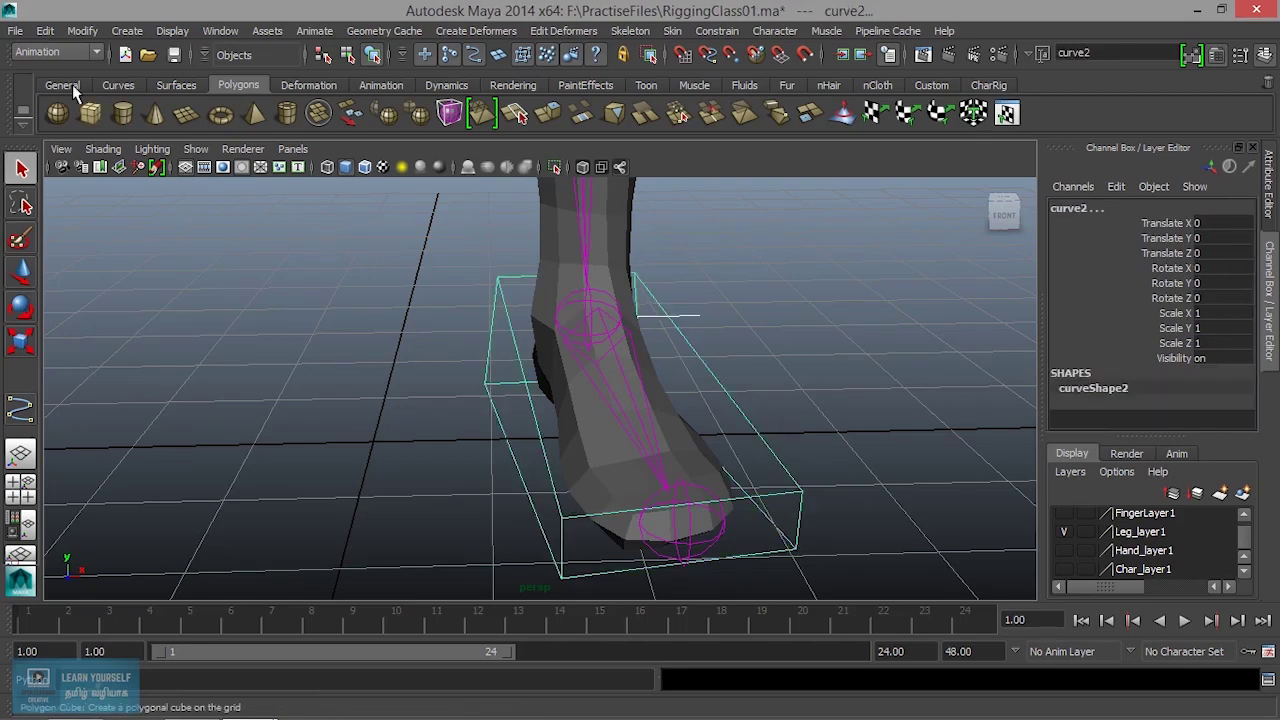
# Parent ikHandle2 under curve2 with Edit > Parent, then select curve2 on its own
pyautogui.click(46, 33)
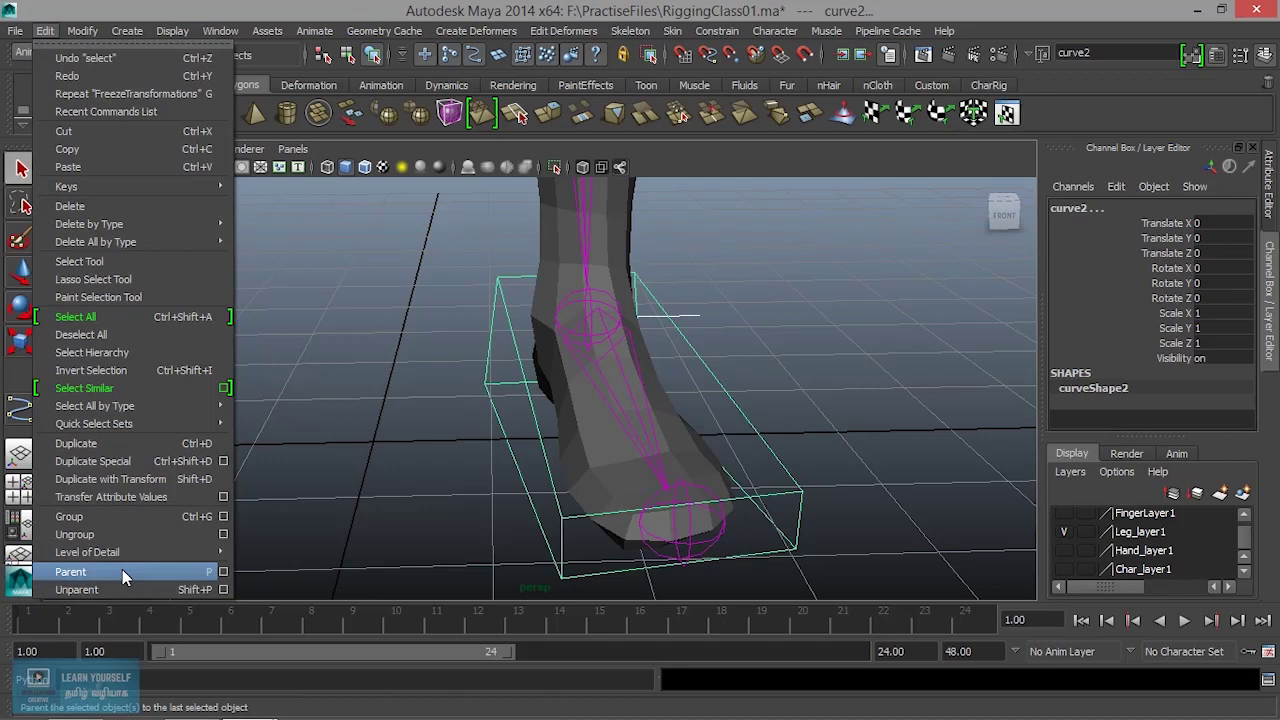
pyautogui.click(122, 569)
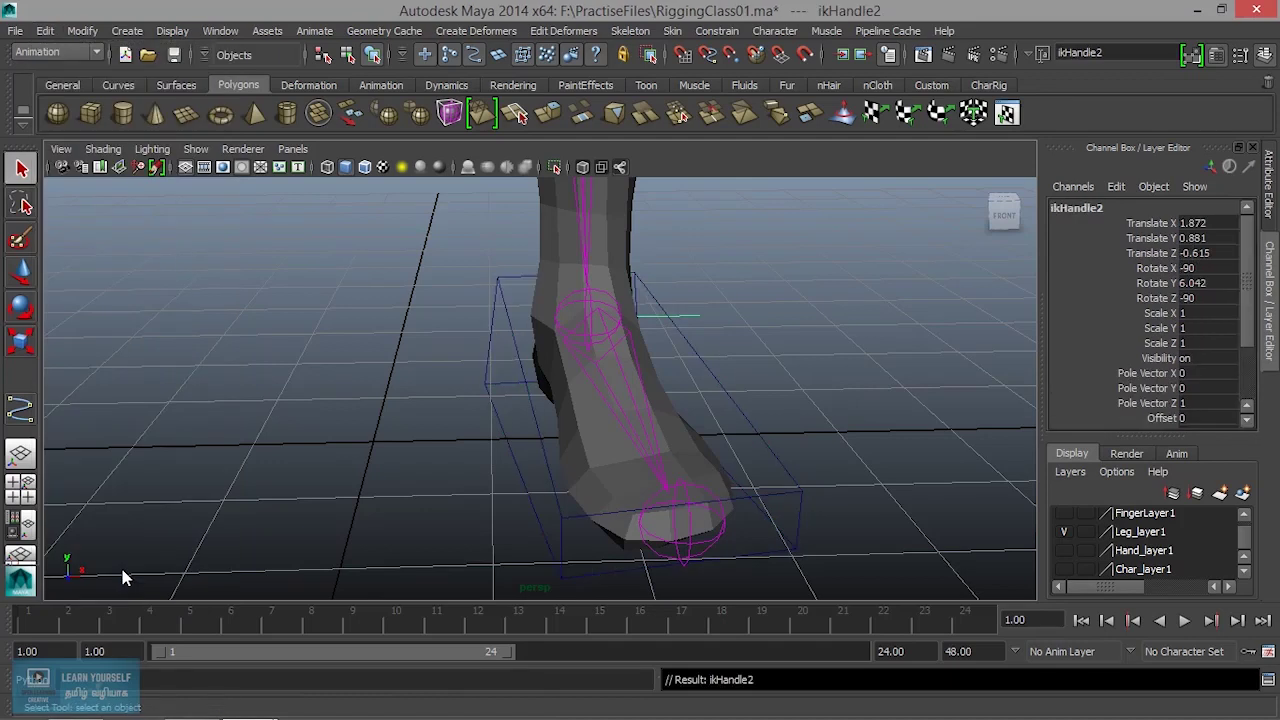
pyautogui.click(849, 460)
pyautogui.click(794, 500)
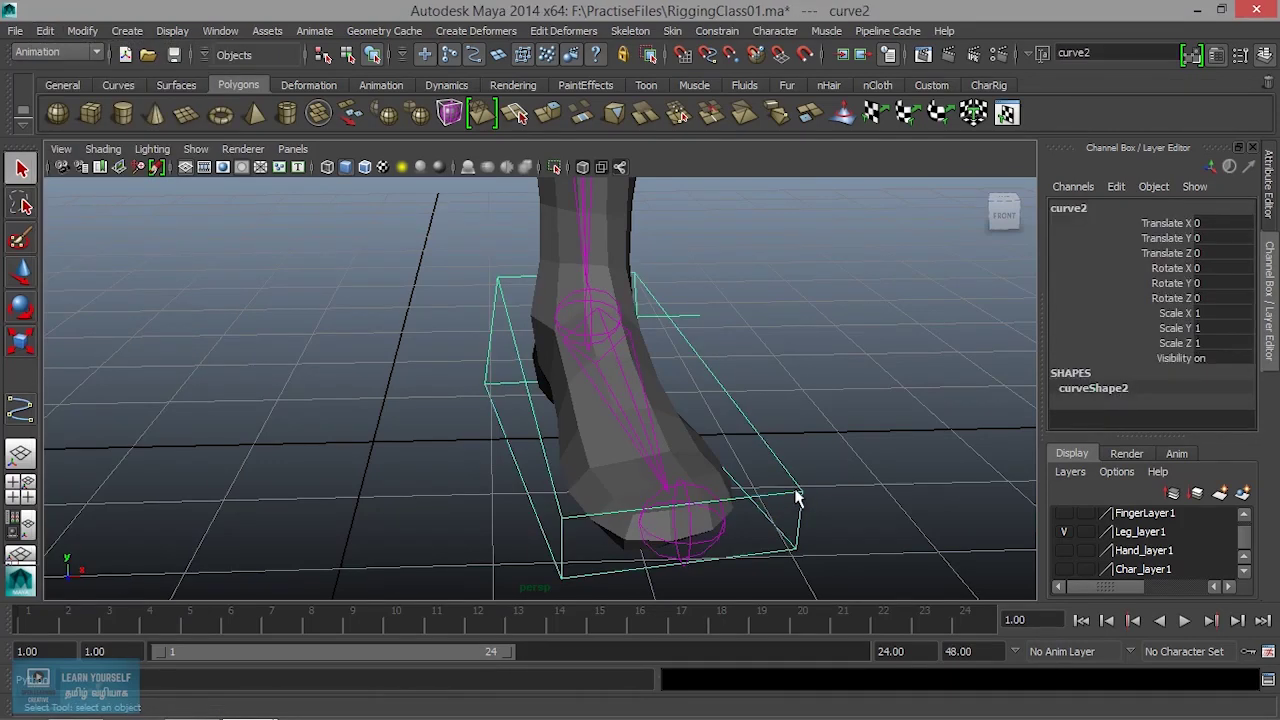
pyautogui.scroll(-5, 630, 449)
pyautogui.keyDown('alt'); pyautogui.moveTo(630, 449); pyautogui.dragTo(728, 440); pyautogui.keyUp('alt')
pyautogui.press('w')
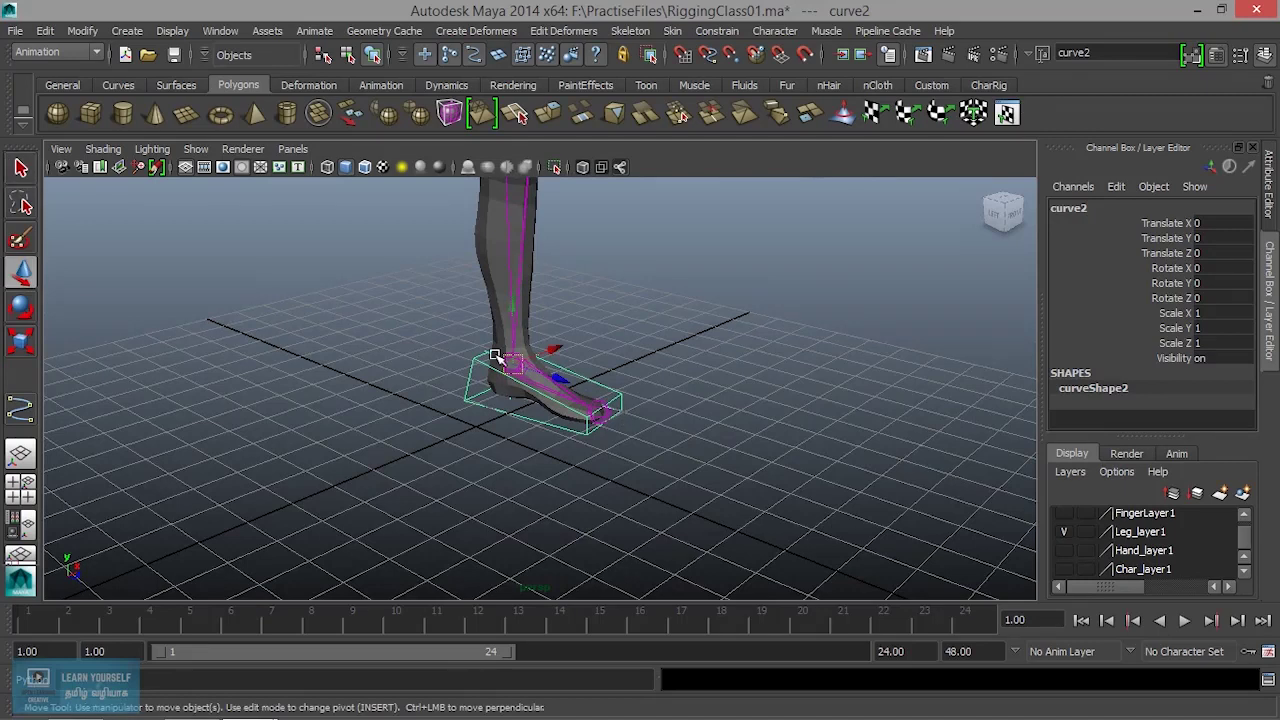
pyautogui.moveTo(515, 368); pyautogui.dragTo(526, 252)
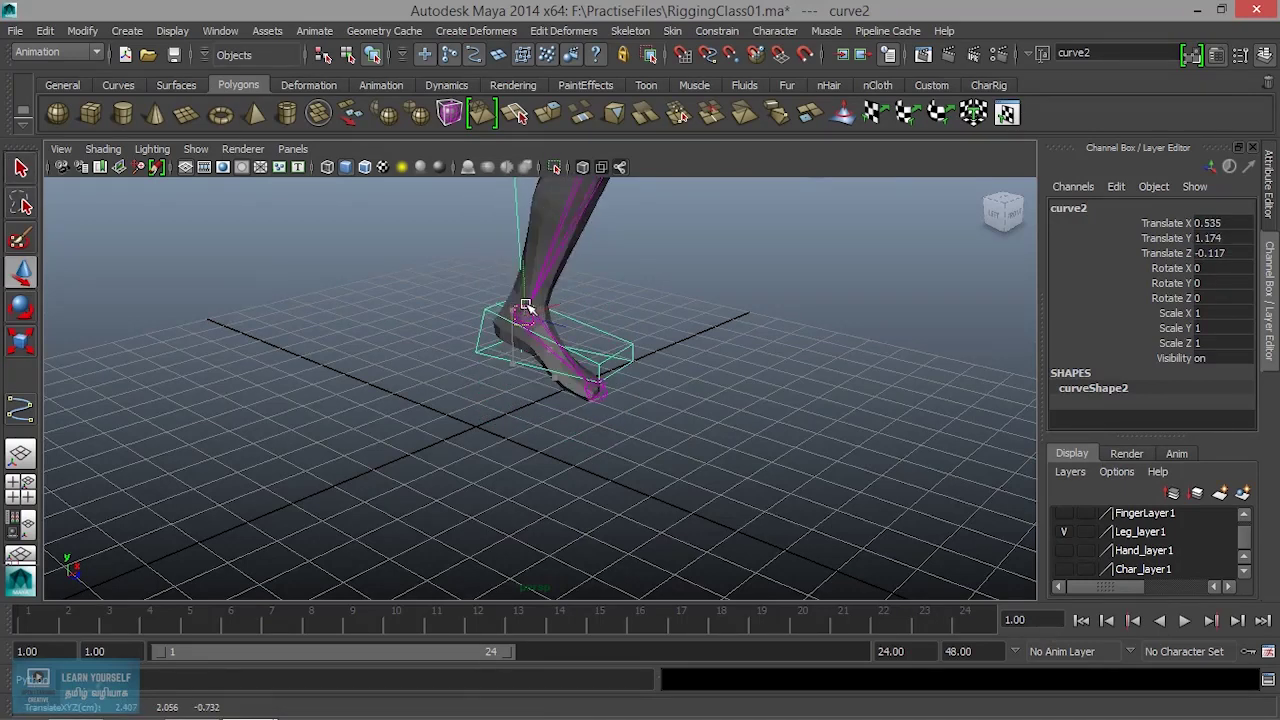
pyautogui.moveTo(526, 252); pyautogui.dragTo(535, 272)
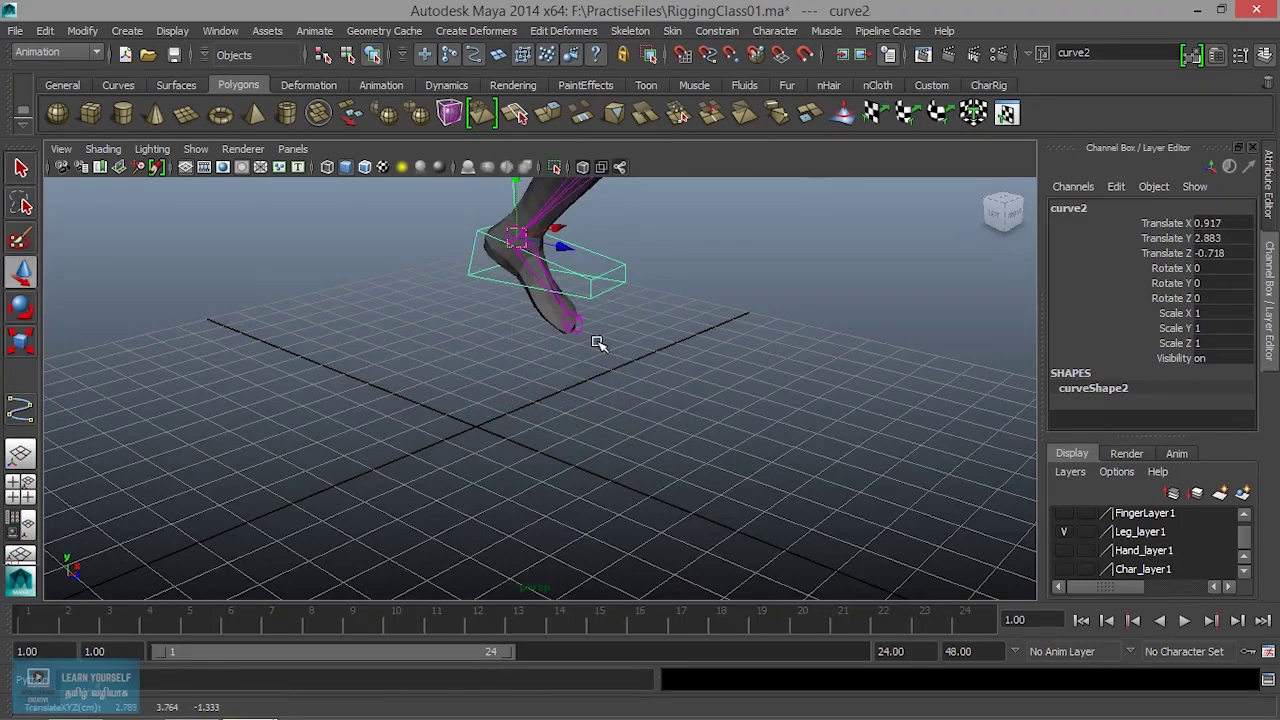
pyautogui.scroll(-3, 597, 343)
pyautogui.scroll(3, 633, 313)
pyautogui.moveTo(633, 313)
pyautogui.keyDown('alt'); pyautogui.mouseDown()
pyautogui.moveTo(549, 437)
pyautogui.moveTo(483, 468)
pyautogui.mouseUp(); pyautogui.keyUp('alt')
pyautogui.scroll(2, 594, 437)
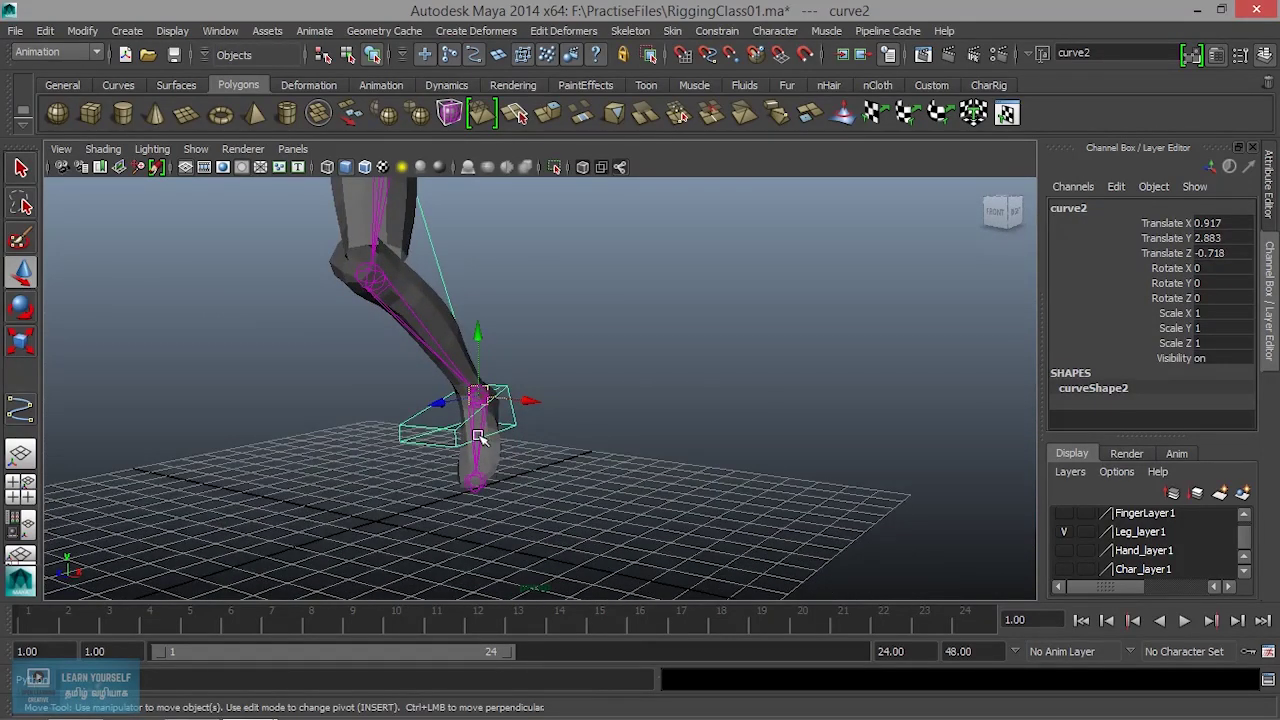
pyautogui.press('e')
pyautogui.moveTo(446, 371)
pyautogui.mouseDown()
pyautogui.moveTo(444, 457)
pyautogui.moveTo(437, 423)
pyautogui.mouseUp()
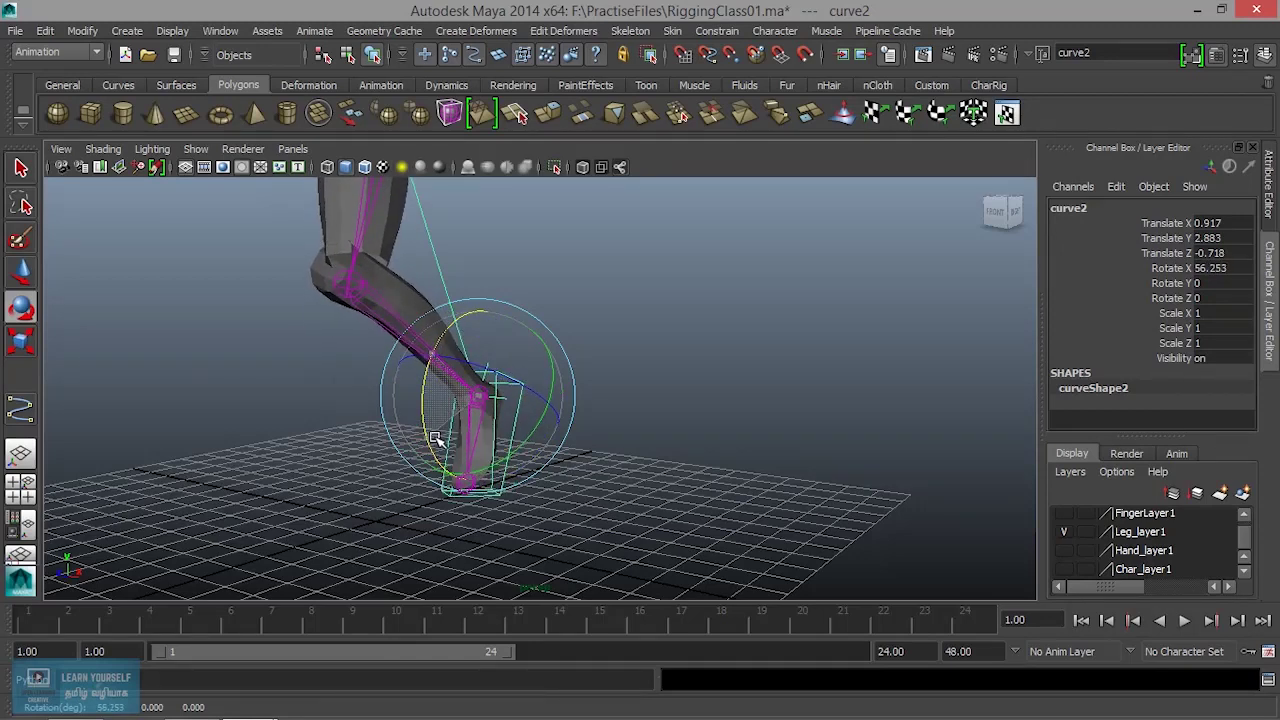
pyautogui.hotkey('ctrl', 'z')
pyautogui.hotkey('ctrl', 'z')
pyautogui.keyDown('alt'); pyautogui.moveTo(578, 474); pyautogui.dragTo(449, 474); pyautogui.keyUp('alt')
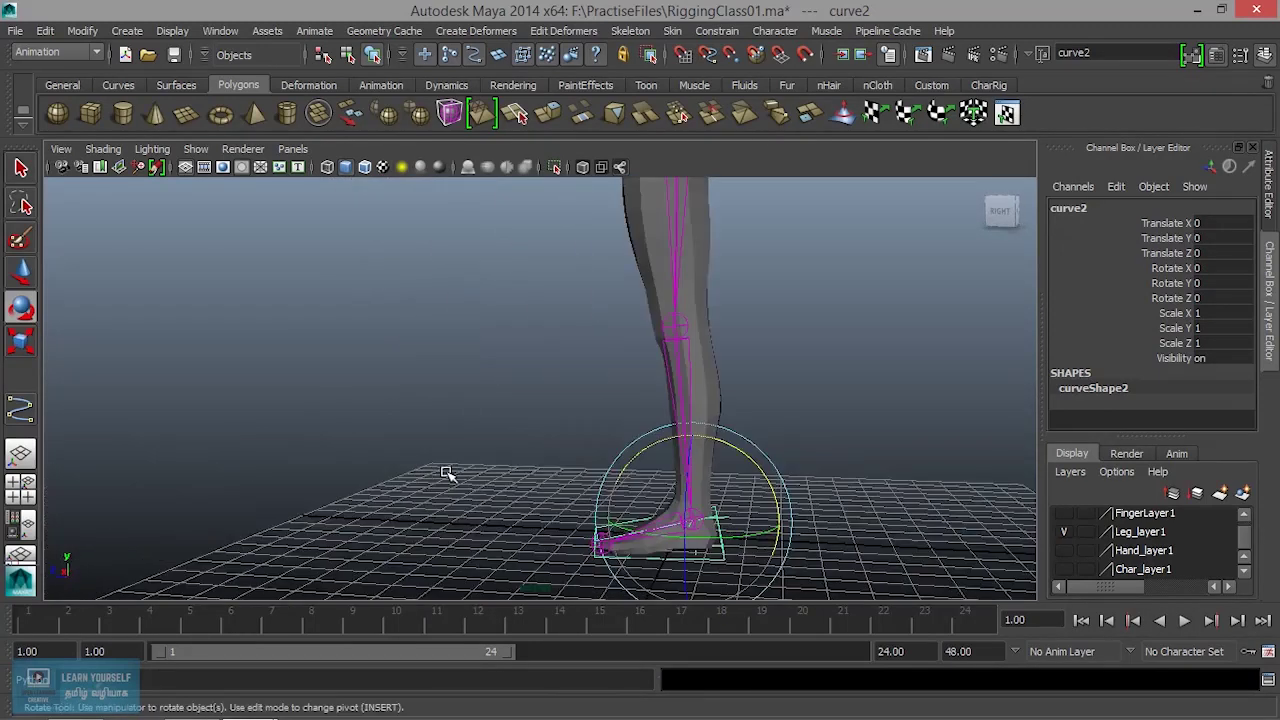
pyautogui.press('w')
pyautogui.moveTo(698, 514)
pyautogui.mouseDown()
pyautogui.moveTo(638, 358)
pyautogui.moveTo(462, 360)
pyautogui.mouseUp()
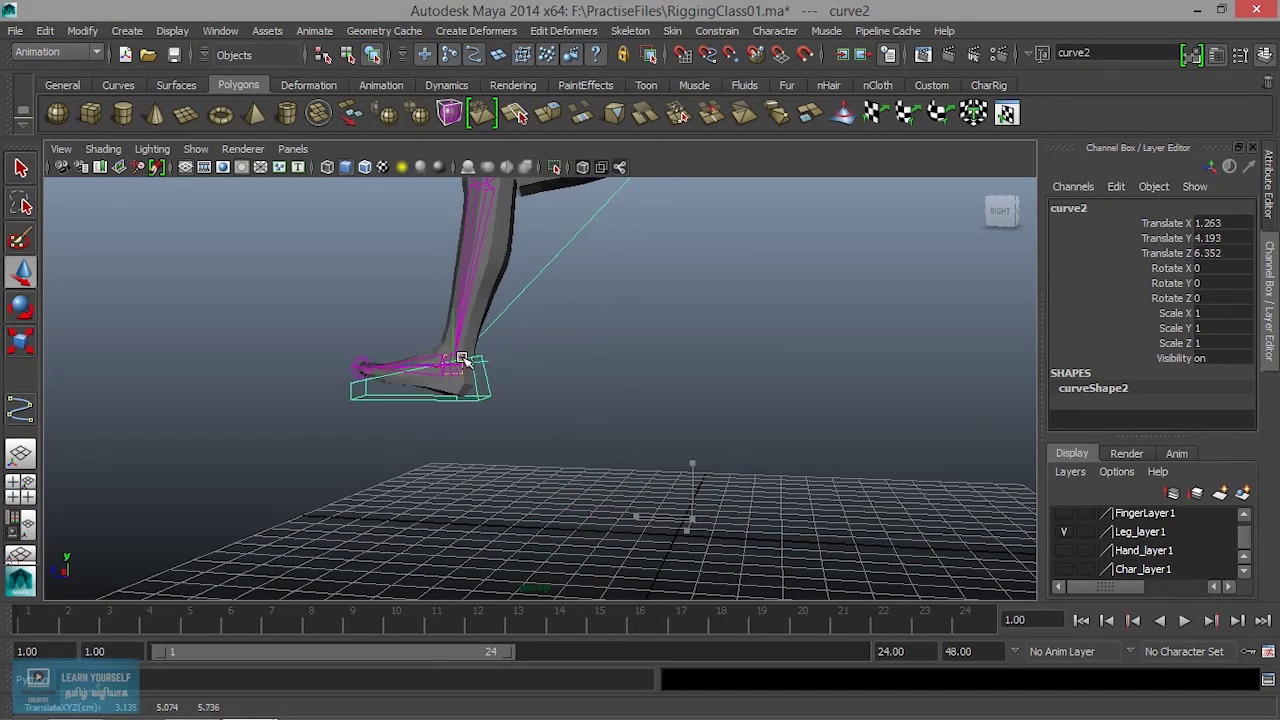
pyautogui.moveTo(462, 360)
pyautogui.keyDown('alt'); pyautogui.mouseDown()
pyautogui.moveTo(583, 363)
pyautogui.moveTo(680, 400)
pyautogui.mouseUp(); pyautogui.keyUp('alt')
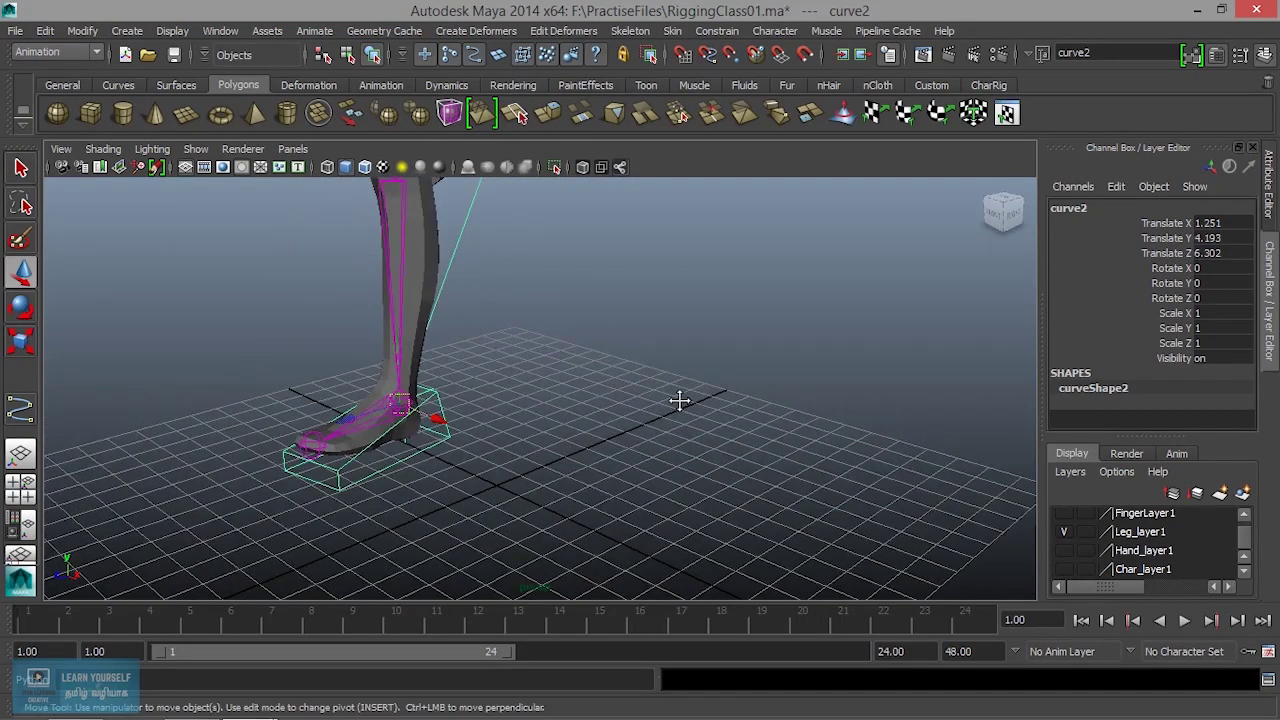
pyautogui.hotkey('ctrl', 'z')
pyautogui.scroll(-3, 680, 400)
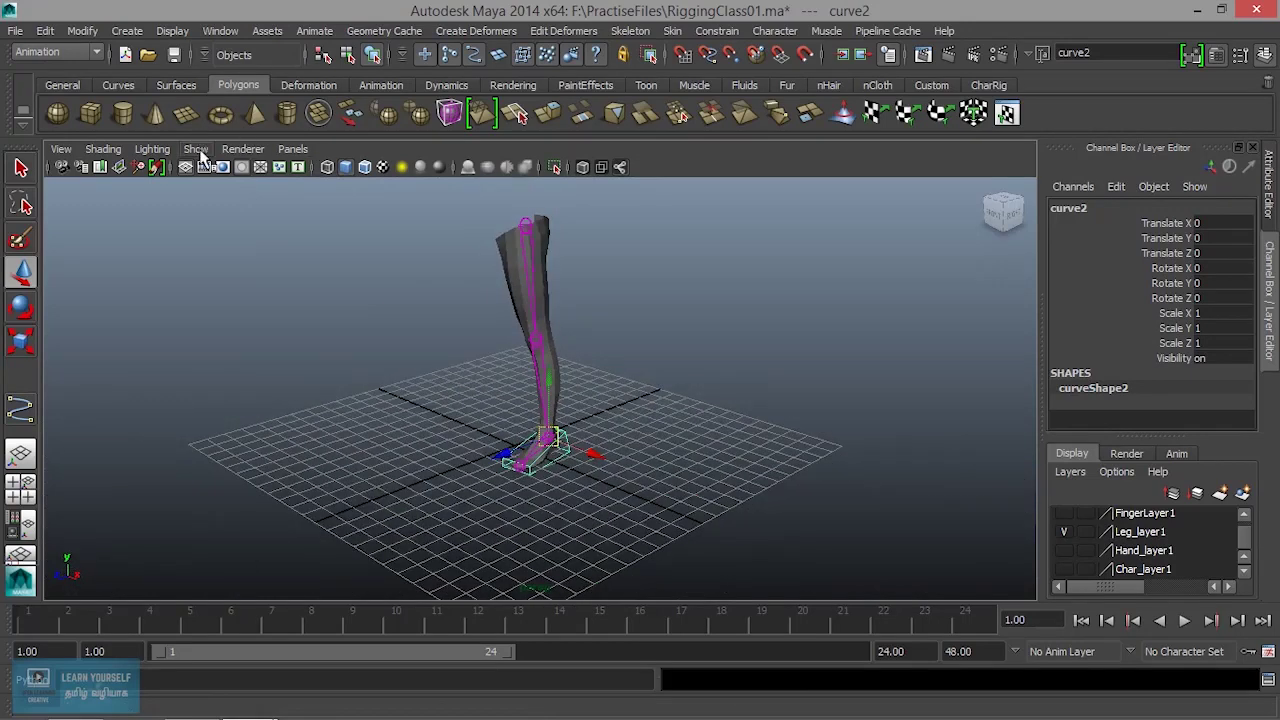
# Hide all object types in the viewport, then re-enable only Polygons and NURBS Curves
pyautogui.click(200, 150)
pyautogui.click(251, 62)
pyautogui.click(195, 156)
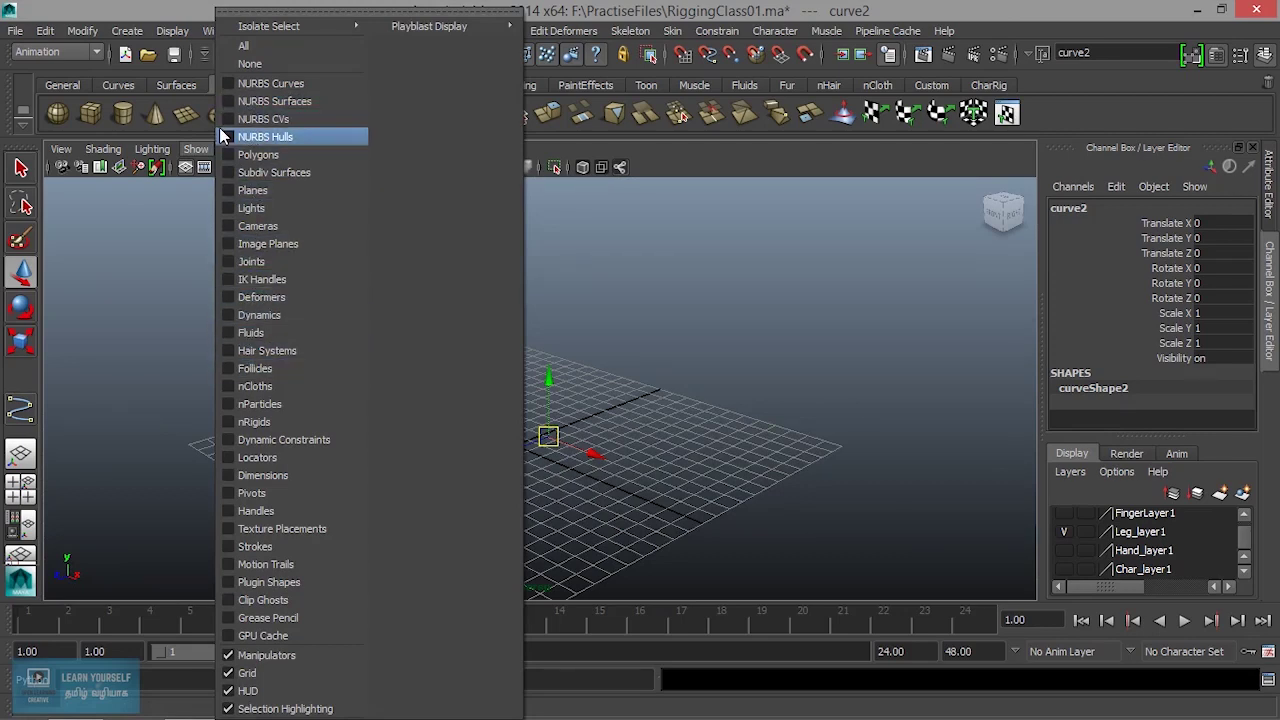
pyautogui.click(240, 156)
pyautogui.click(196, 149)
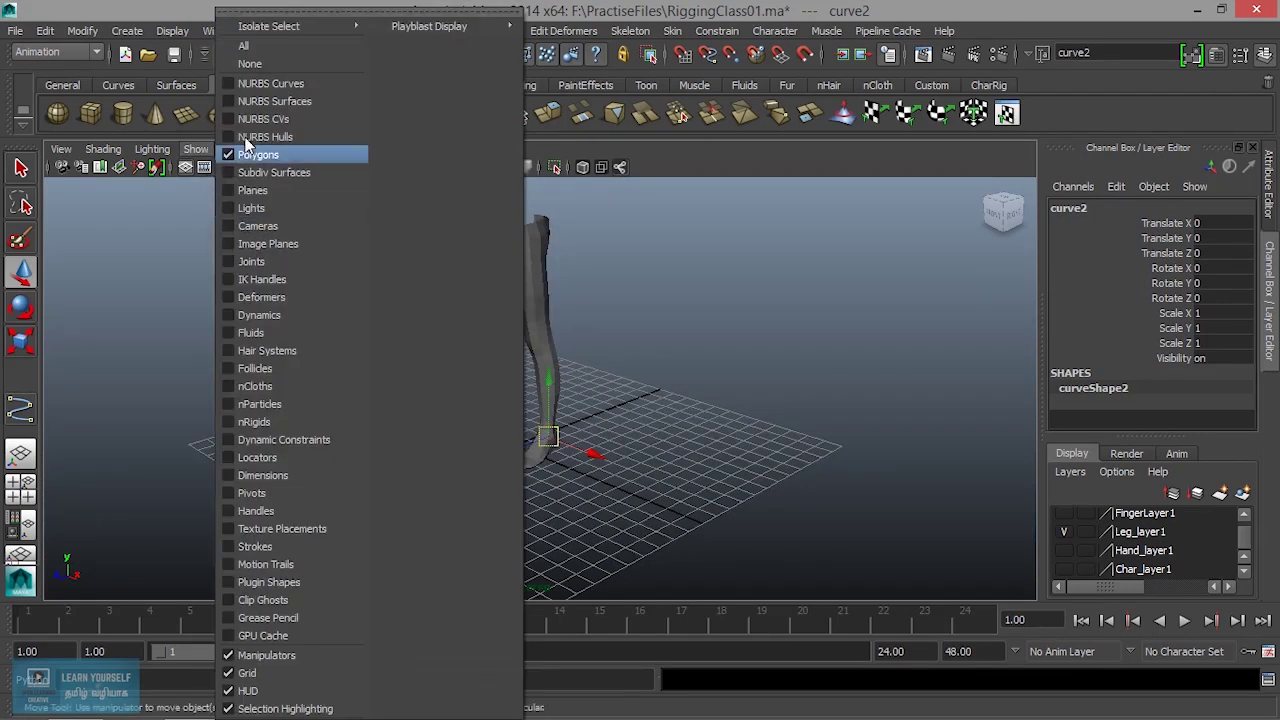
pyautogui.click(238, 84)
# Zoom in on the foot and select the foot control curve2 from a side view
pyautogui.moveTo(648, 404)
pyautogui.keyDown('alt'); pyautogui.mouseDown()
pyautogui.moveTo(491, 403)
pyautogui.moveTo(809, 391)
pyautogui.moveTo(708, 433)
pyautogui.moveTo(557, 409)
pyautogui.mouseUp(); pyautogui.keyUp('alt')
pyautogui.scroll(5, 491, 403)
pyautogui.click(809, 391)
pyautogui.moveTo(557, 409)
pyautogui.keyDown('alt'); pyautogui.mouseDown(button='right')
pyautogui.moveTo(660, 420)
pyautogui.moveTo(771, 463)
pyautogui.mouseUp(button='right'); pyautogui.keyUp('alt')
pyautogui.click(652, 360)
pyautogui.moveTo(652, 360)
pyautogui.keyDown('alt'); pyautogui.mouseDown()
pyautogui.moveTo(677, 443)
pyautogui.moveTo(654, 443)
pyautogui.moveTo(714, 506)
pyautogui.moveTo(226, 626)
pyautogui.mouseUp(); pyautogui.keyUp('alt')
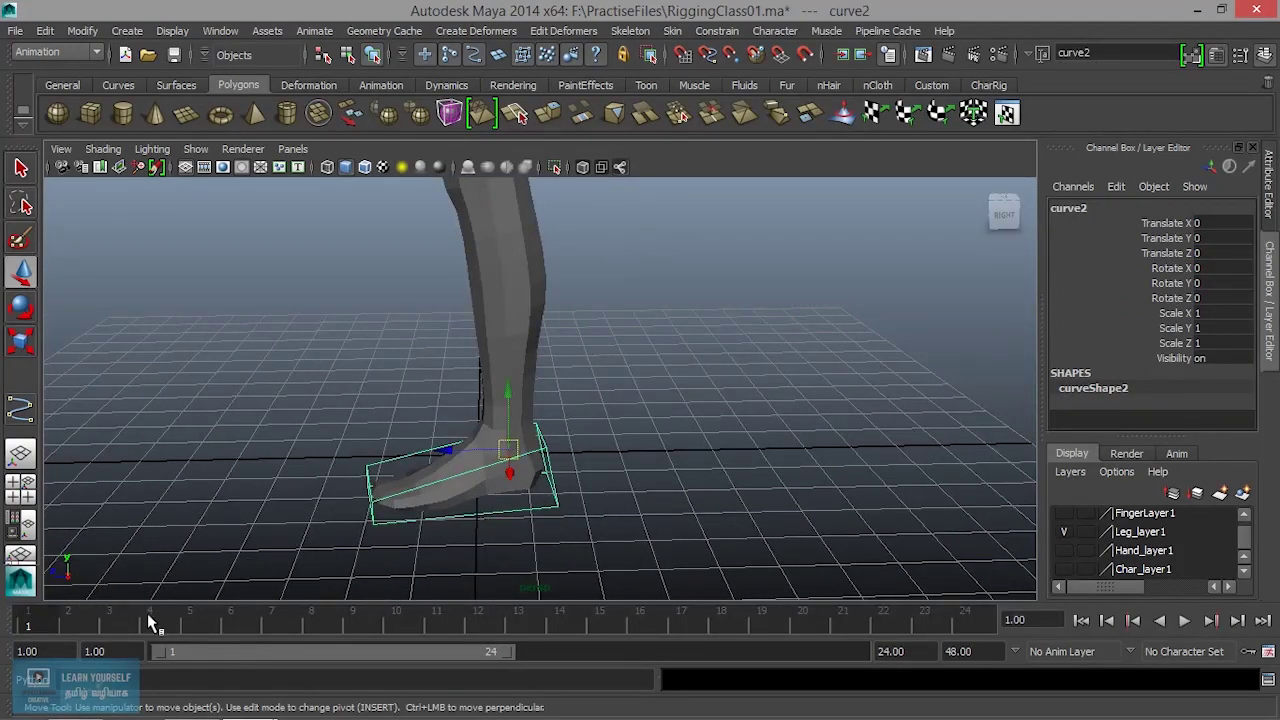
# Key curve2 at frame 1, then at frame 21 lift it up and forward
pyautogui.press('s')
pyautogui.hotkey('alt', 'v')
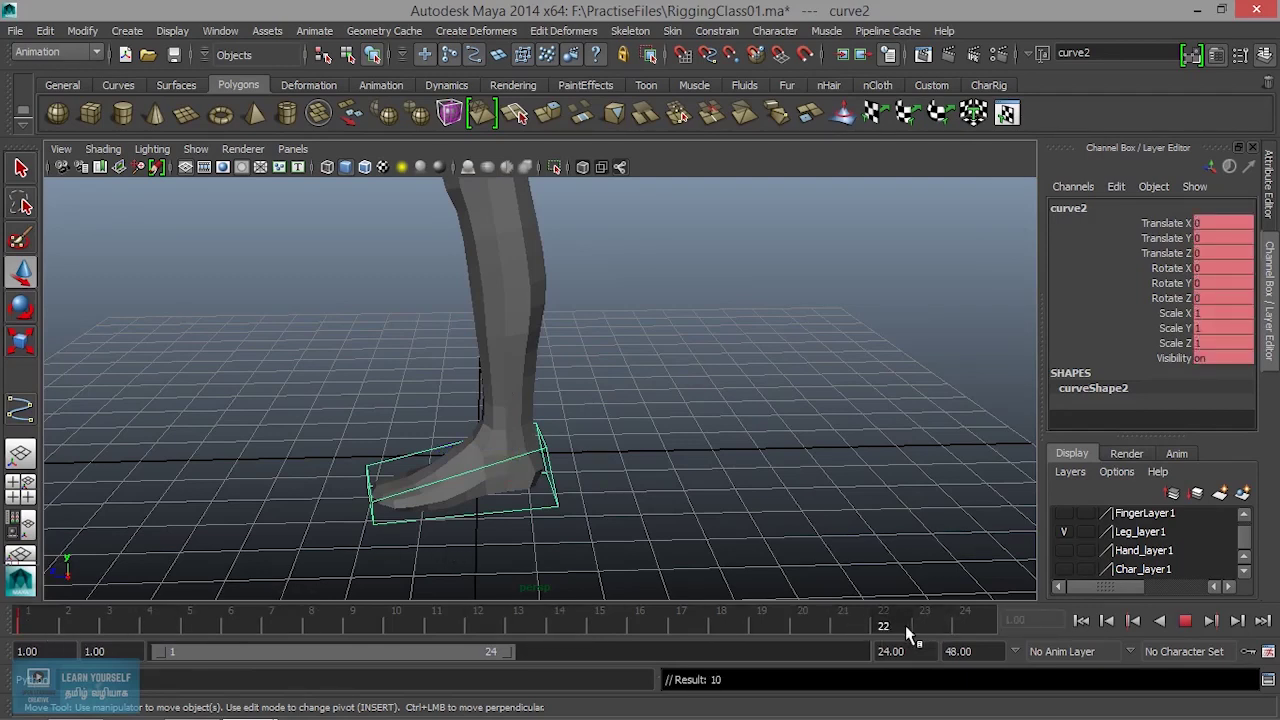
pyautogui.hotkey('alt', 'v')
pyautogui.moveTo(503, 463); pyautogui.dragTo(321, 297)
# Play back the animation from a front view to check the foot lifting
pyautogui.moveTo(600, 527)
pyautogui.keyDown('alt'); pyautogui.mouseDown()
pyautogui.moveTo(686, 494)
pyautogui.moveTo(651, 491)
pyautogui.mouseUp(); pyautogui.keyUp('alt')
pyautogui.keyDown('alt'); pyautogui.moveTo(503, 434); pyautogui.dragTo(595, 543); pyautogui.keyUp('alt')
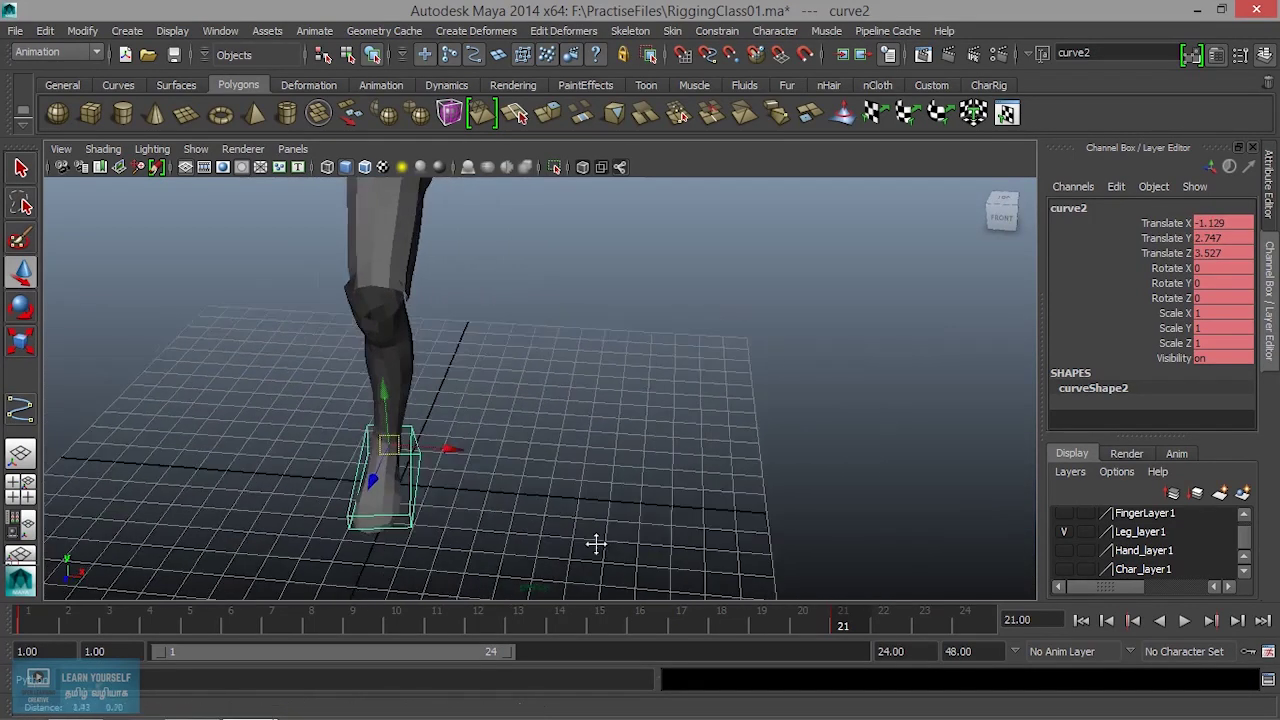
pyautogui.hotkey('alt', 'v')
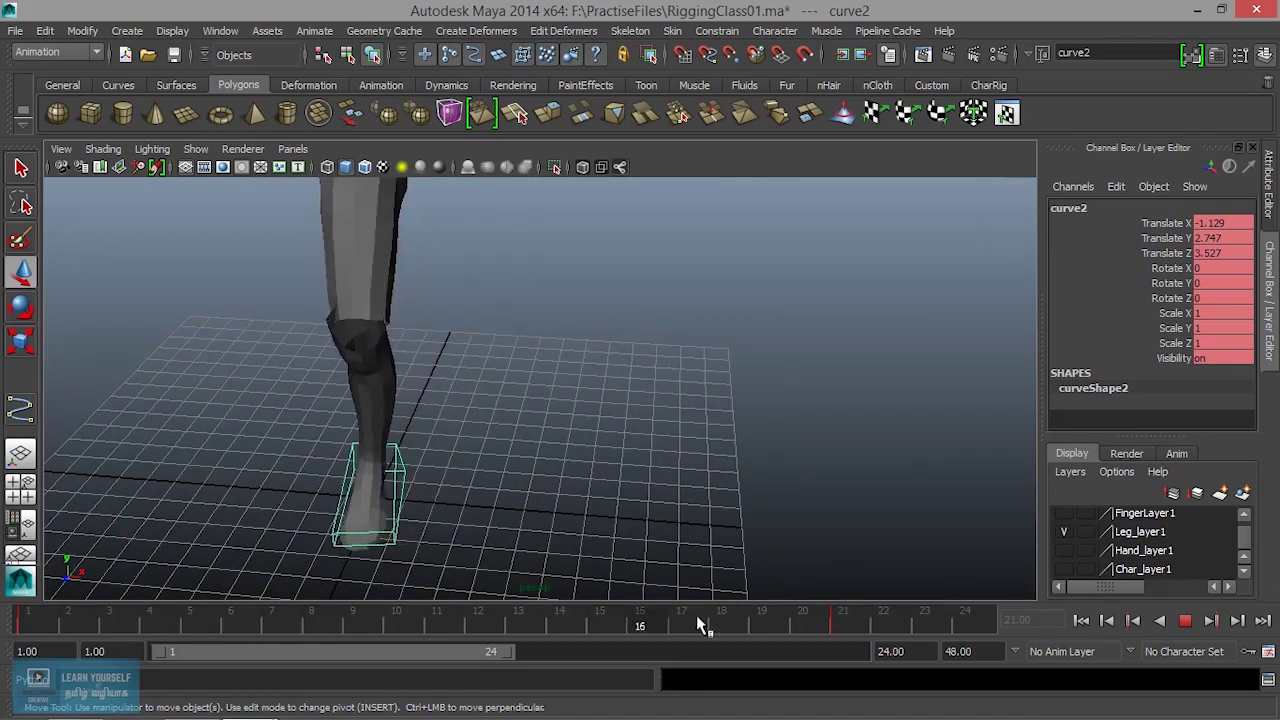
pyautogui.hotkey('alt', 'v')
pyautogui.moveTo(700, 560)
pyautogui.keyDown('alt'); pyautogui.mouseDown()
pyautogui.moveTo(491, 463)
pyautogui.moveTo(300, 598)
pyautogui.mouseUp(); pyautogui.keyUp('alt')
pyautogui.hotkey('alt', 'v')
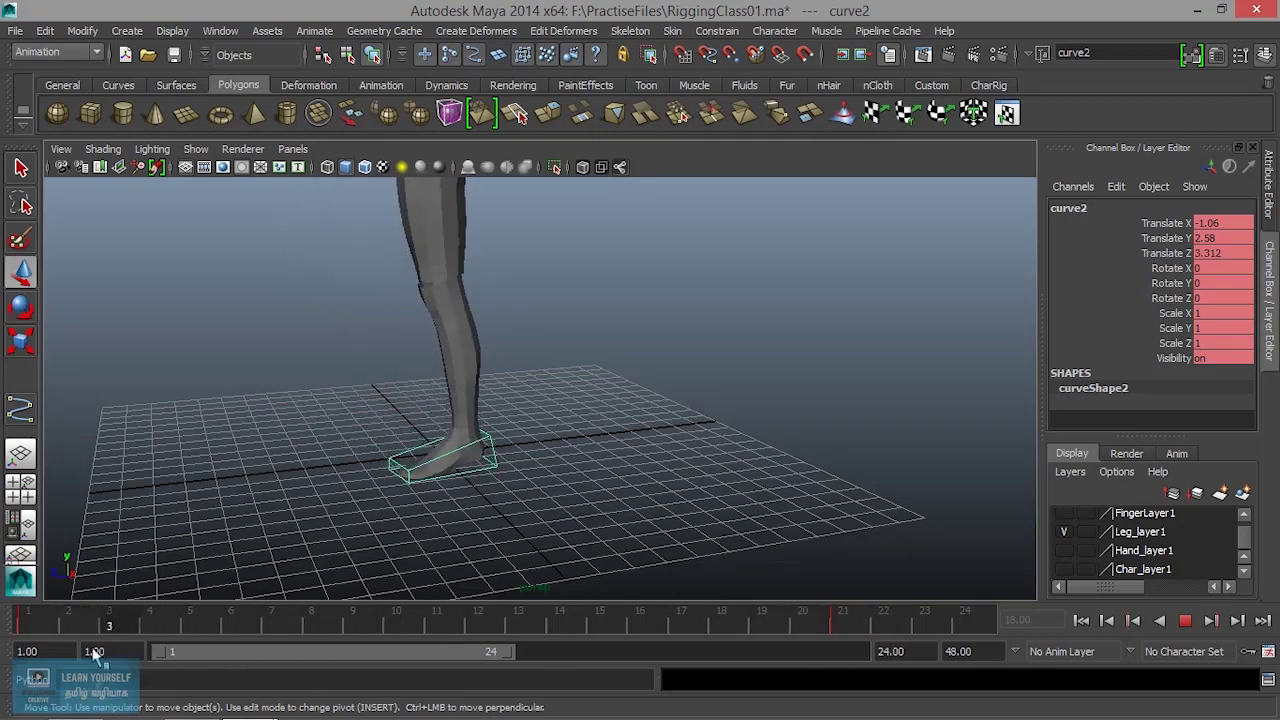
pyautogui.click(53, 636)
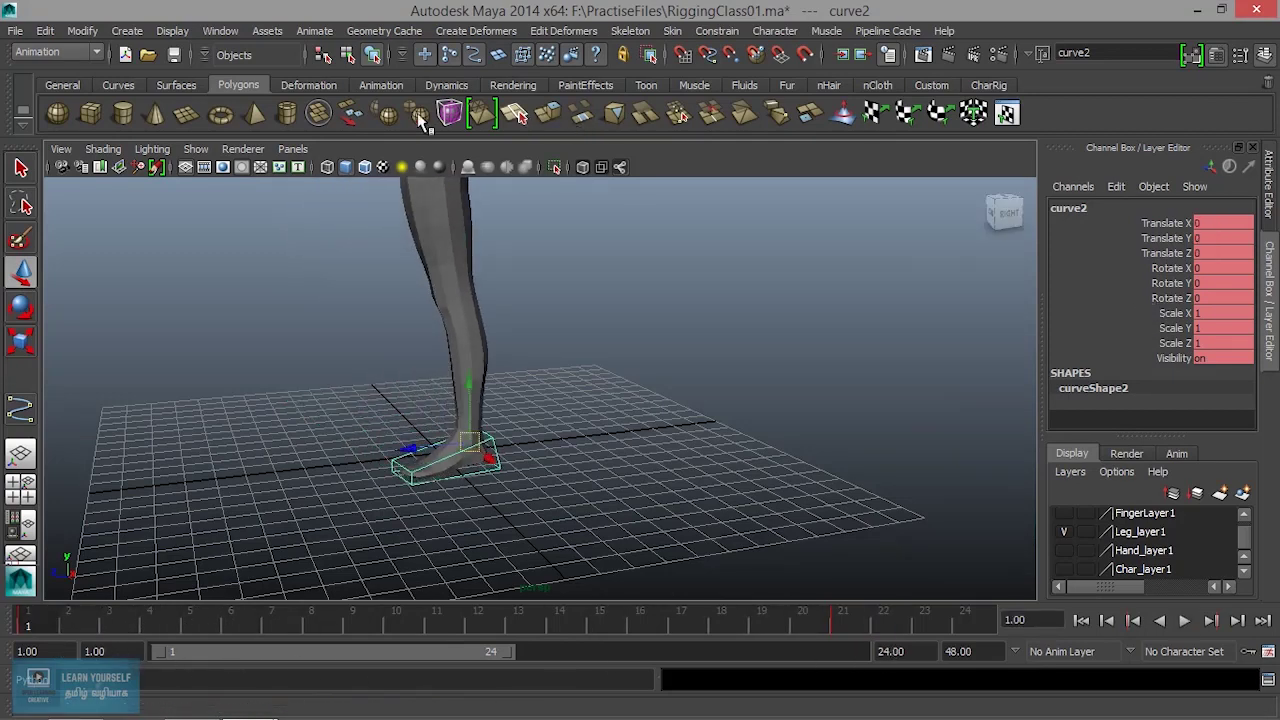
pyautogui.moveTo(491, 477)
pyautogui.keyDown('alt'); pyautogui.mouseDown(button='middle')
pyautogui.moveTo(637, 510)
pyautogui.moveTo(661, 491)
pyautogui.mouseUp(button='middle'); pyautogui.keyUp('alt')
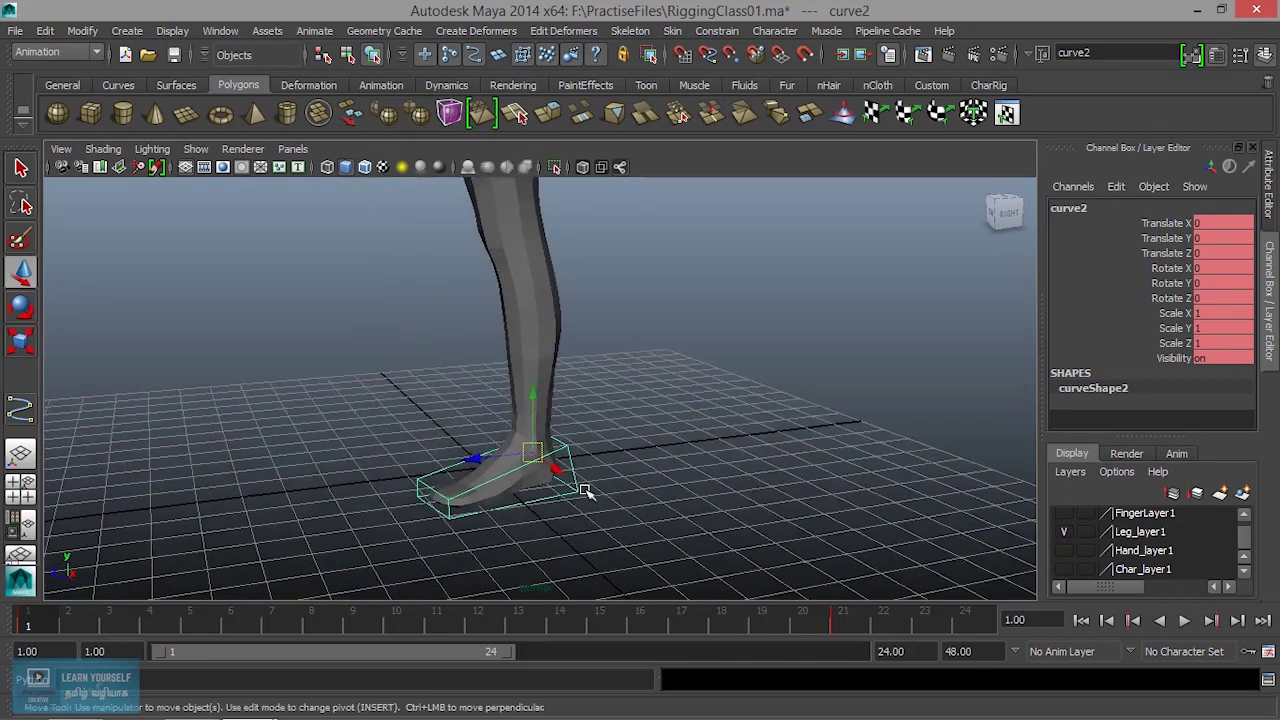
pyautogui.hotkey('alt', 'v')
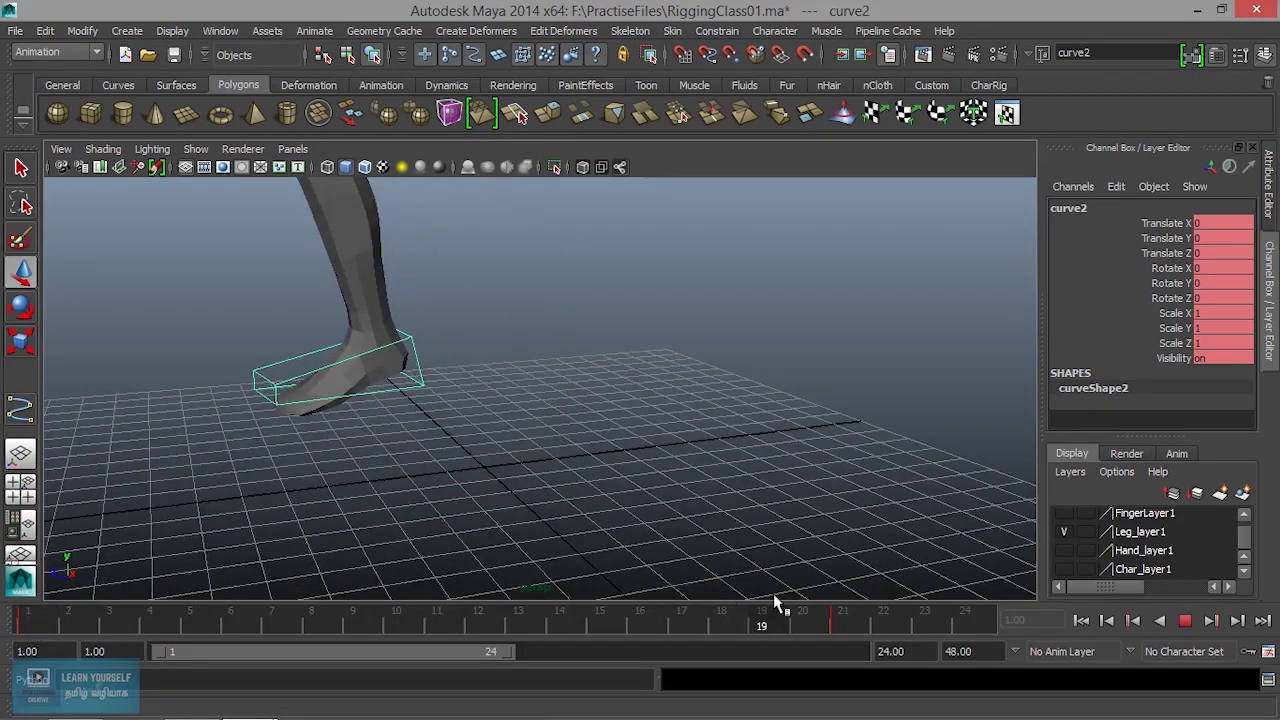
pyautogui.moveTo(440, 612); pyautogui.dragTo(66, 616)
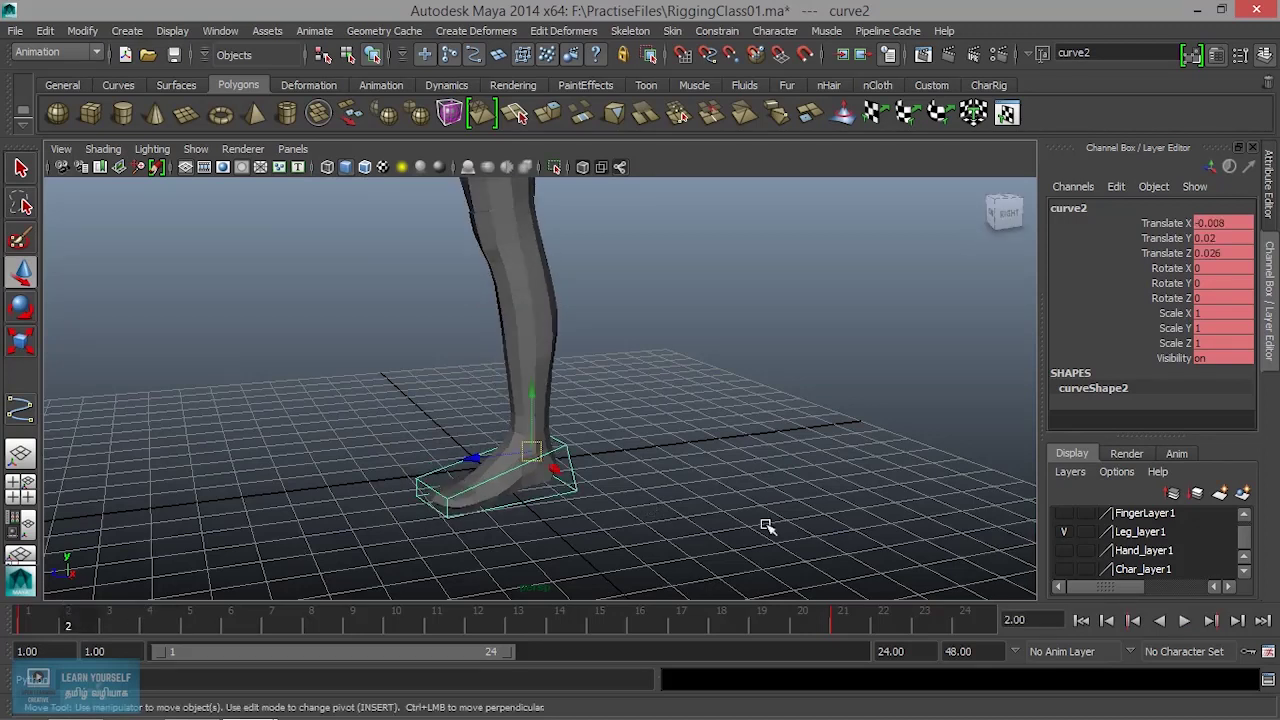